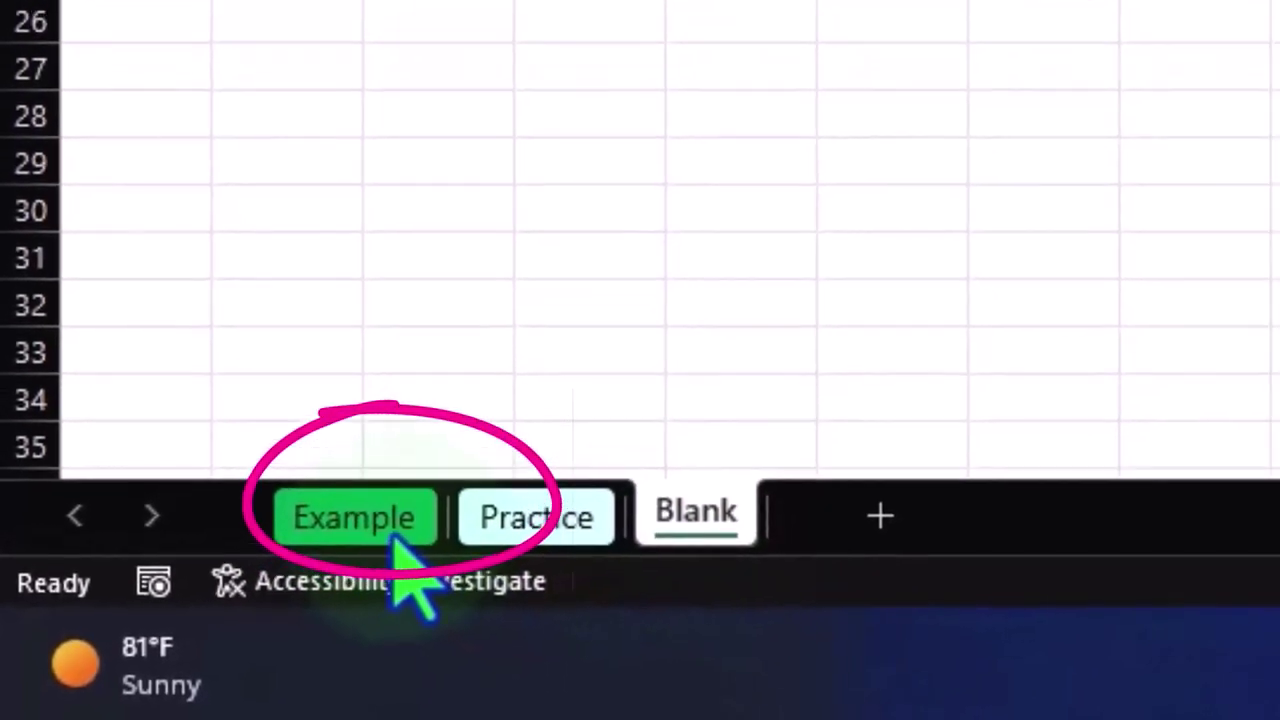
left_click(393, 532)
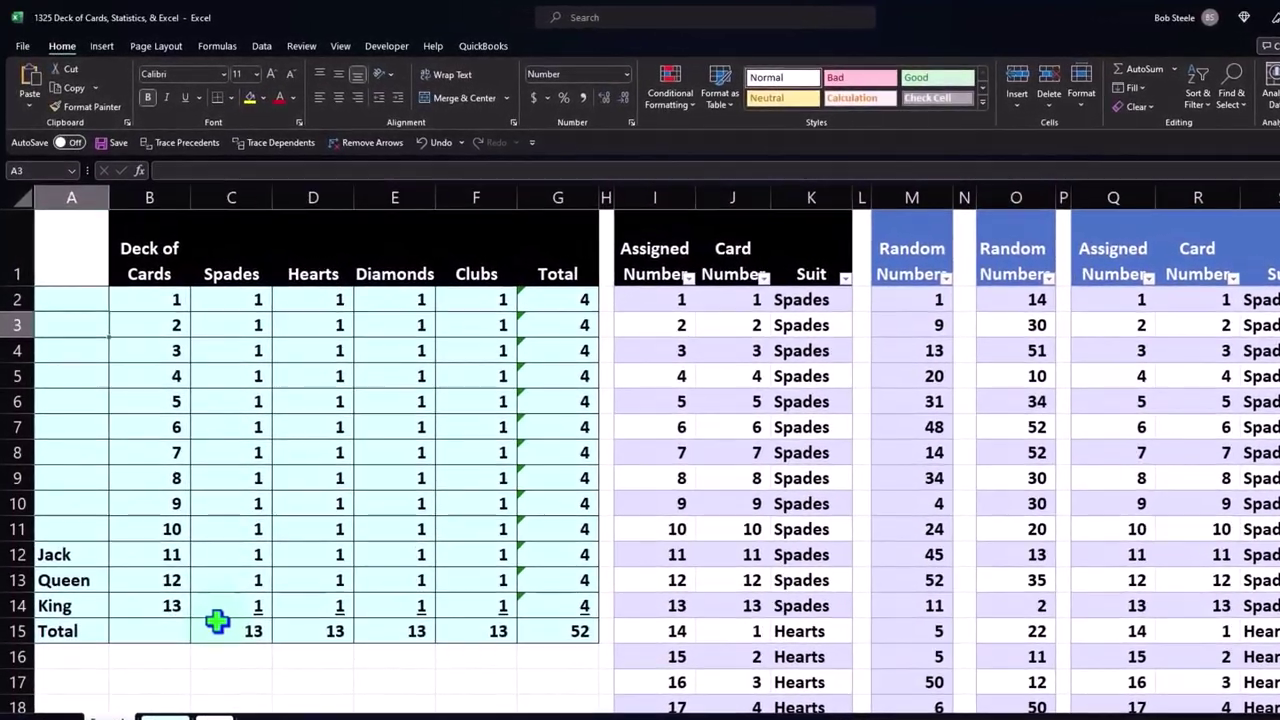
left_click(241, 668)
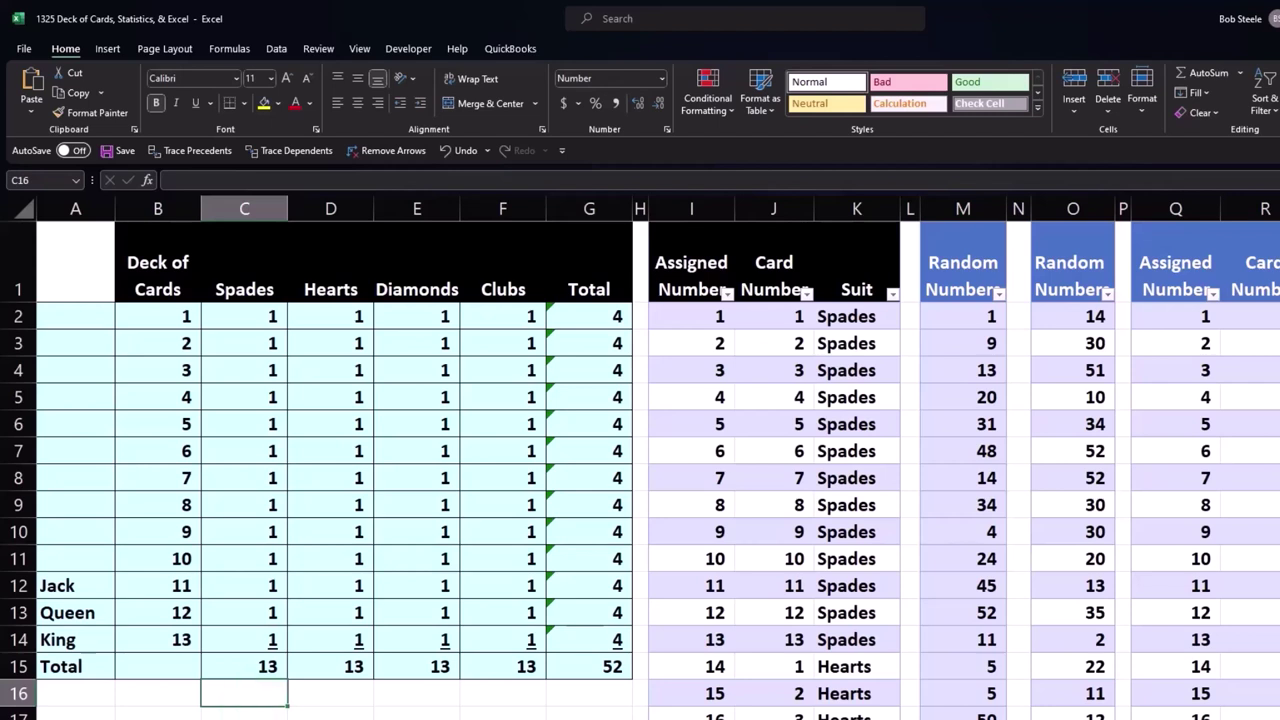
mouse_move(800, 675)
left_mouse_down()
mouse_move(857, 677)
mouse_move(808, 665)
left_mouse_up()
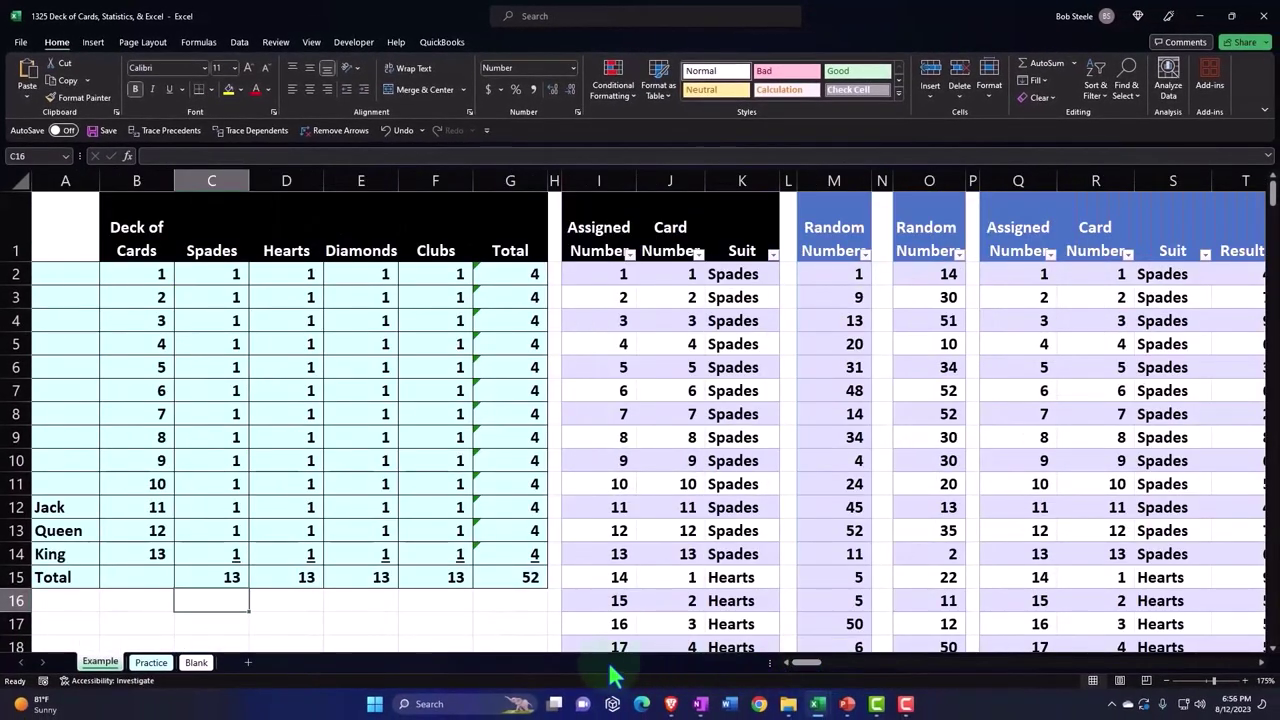
Switch to the Blank sheet and select every cell
left_click(202, 664)
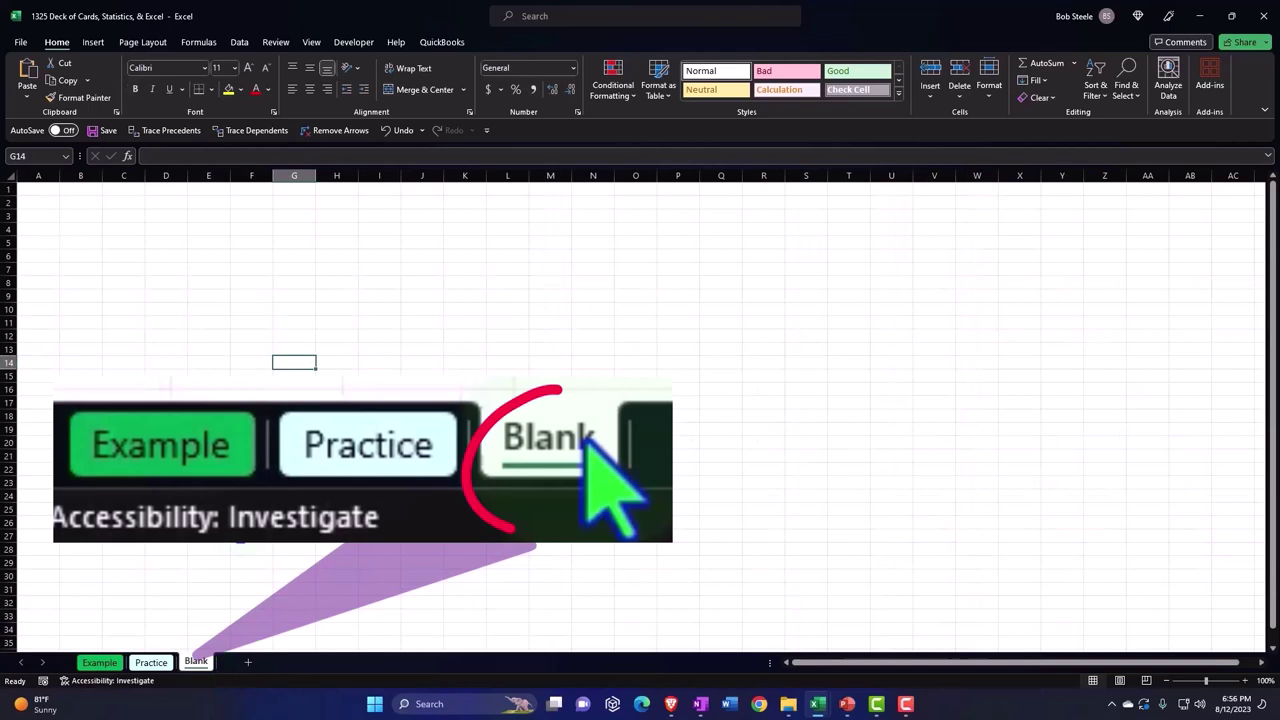
left_click(245, 363)
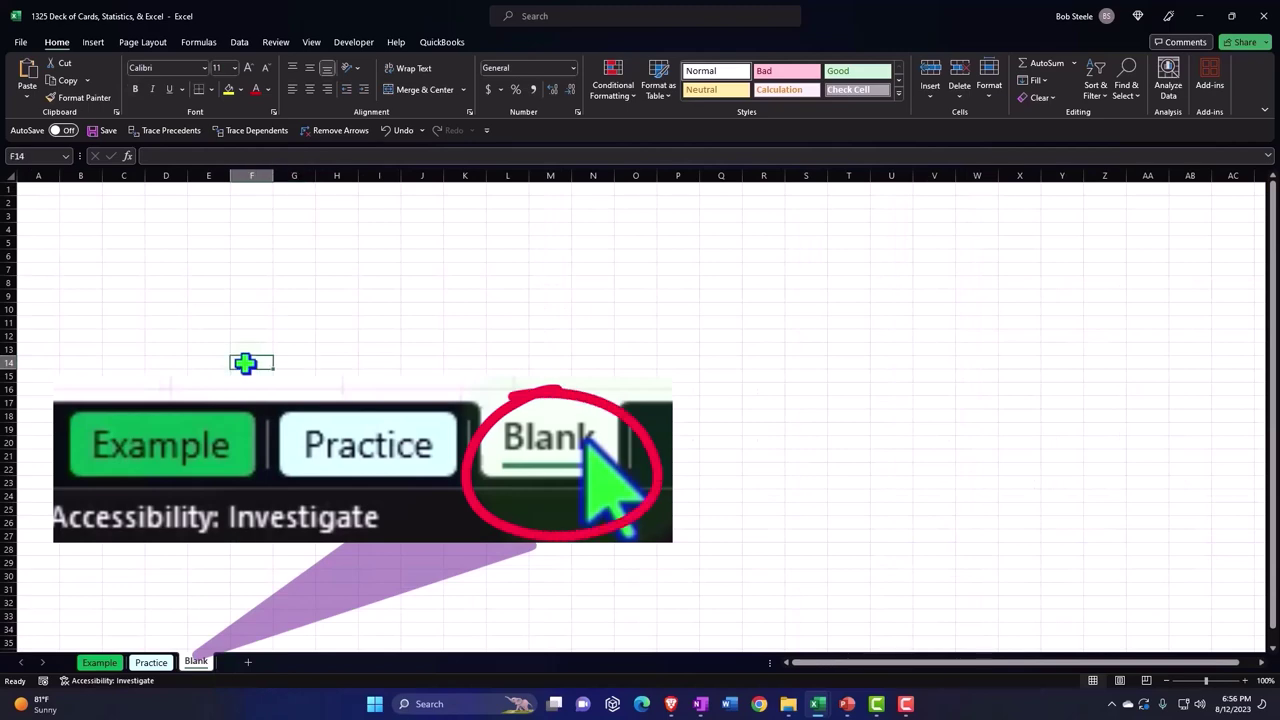
scroll(245, 363, "up", 12, "ctrl")
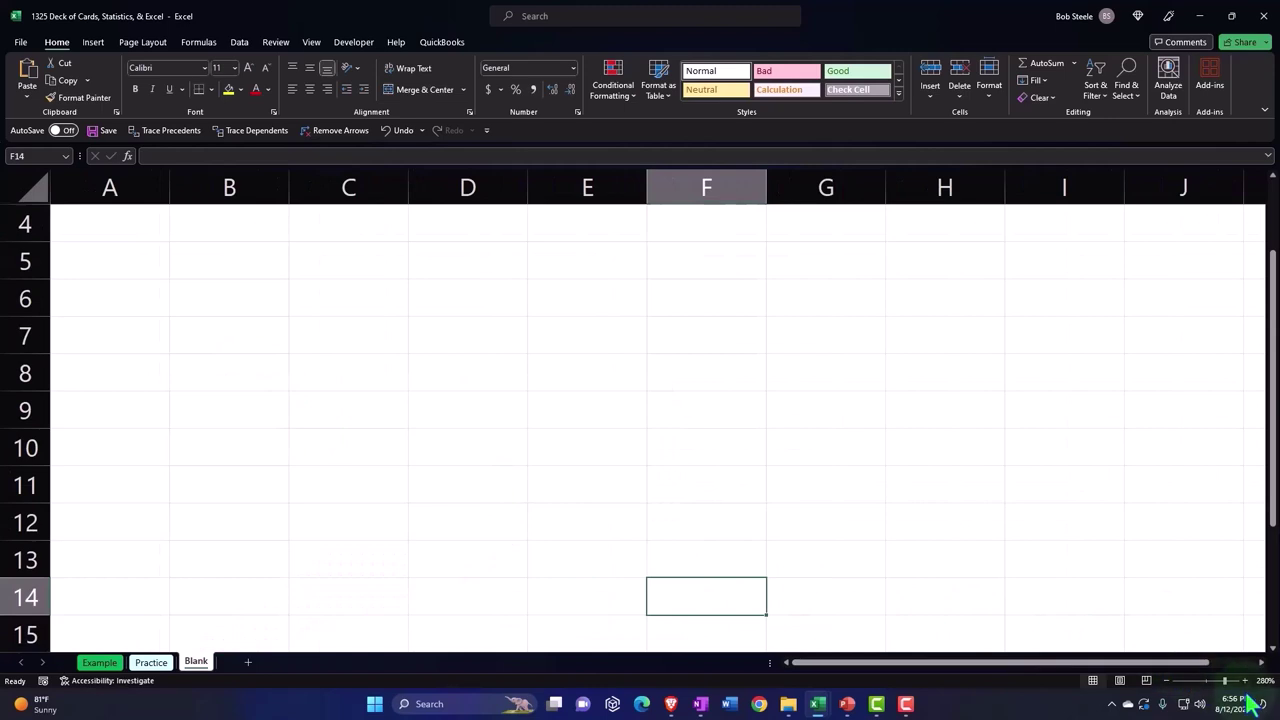
scroll(414, 506, "up", 1)
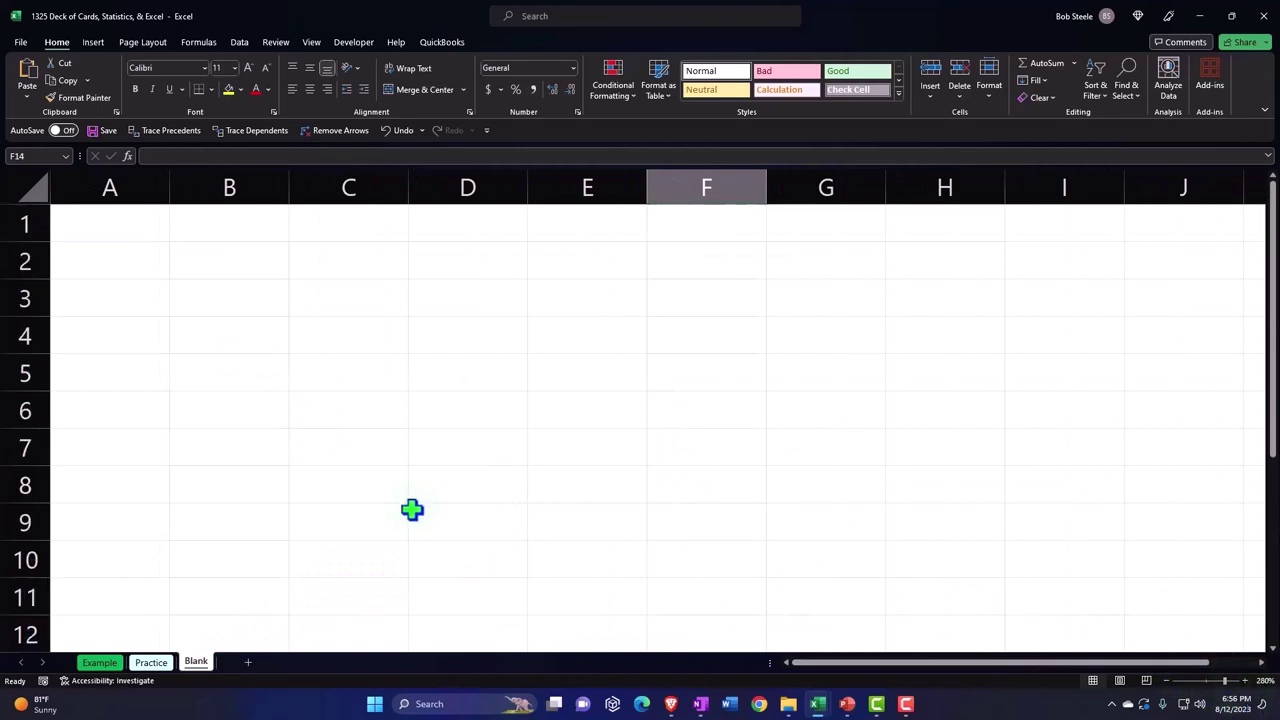
left_click(33, 187)
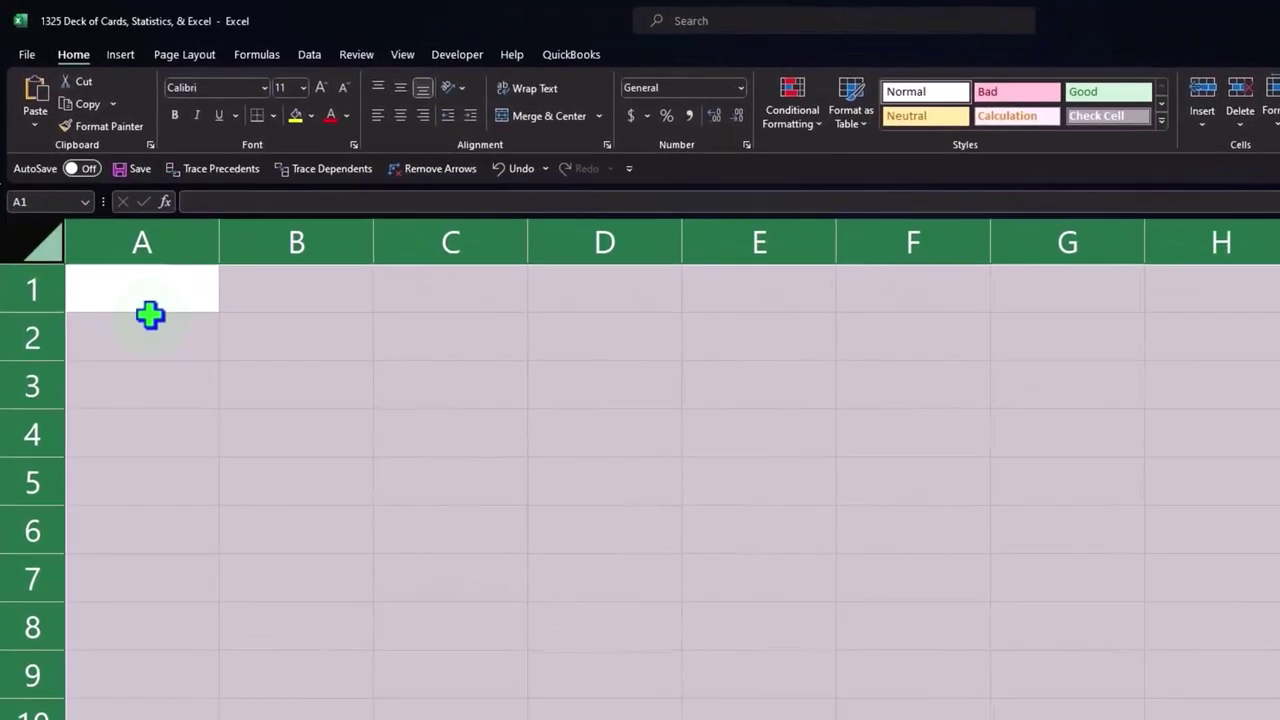
Format all cells as Currency with symbol None, 0 decimals and red (1,234) negatives
right_click(197, 344)
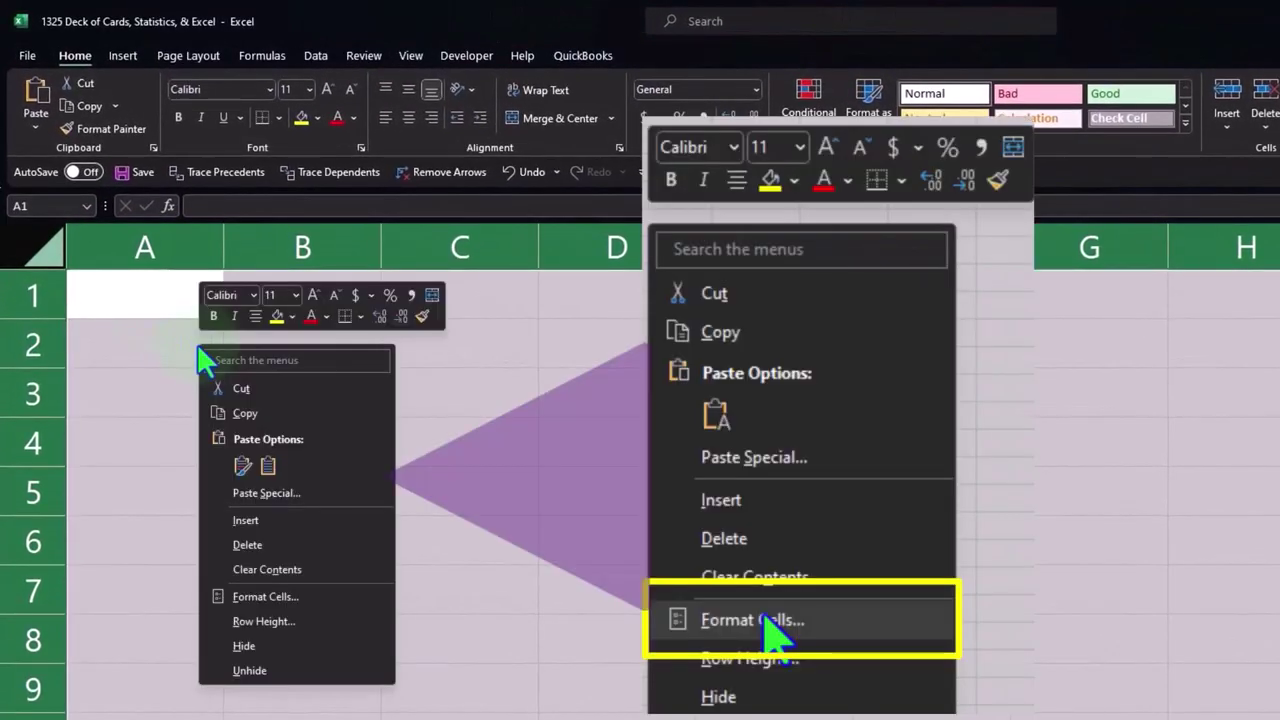
left_click(259, 595)
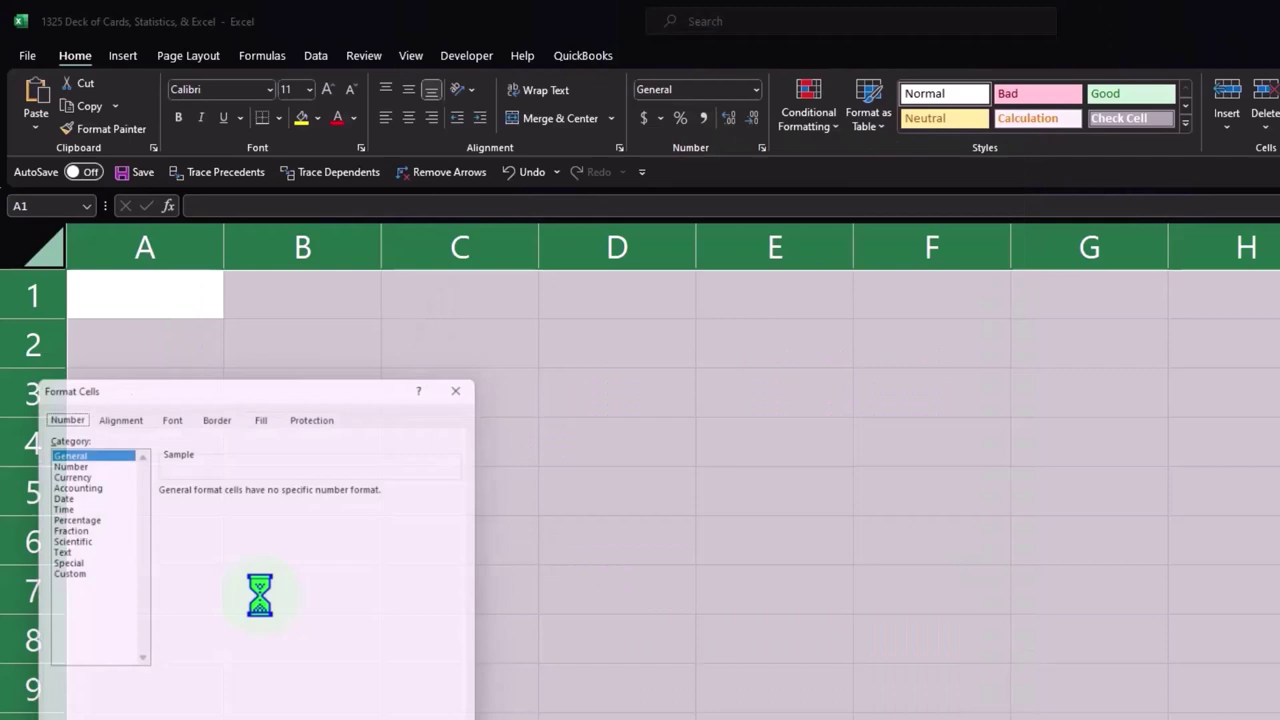
left_click_drag(212, 388, 497, 307)
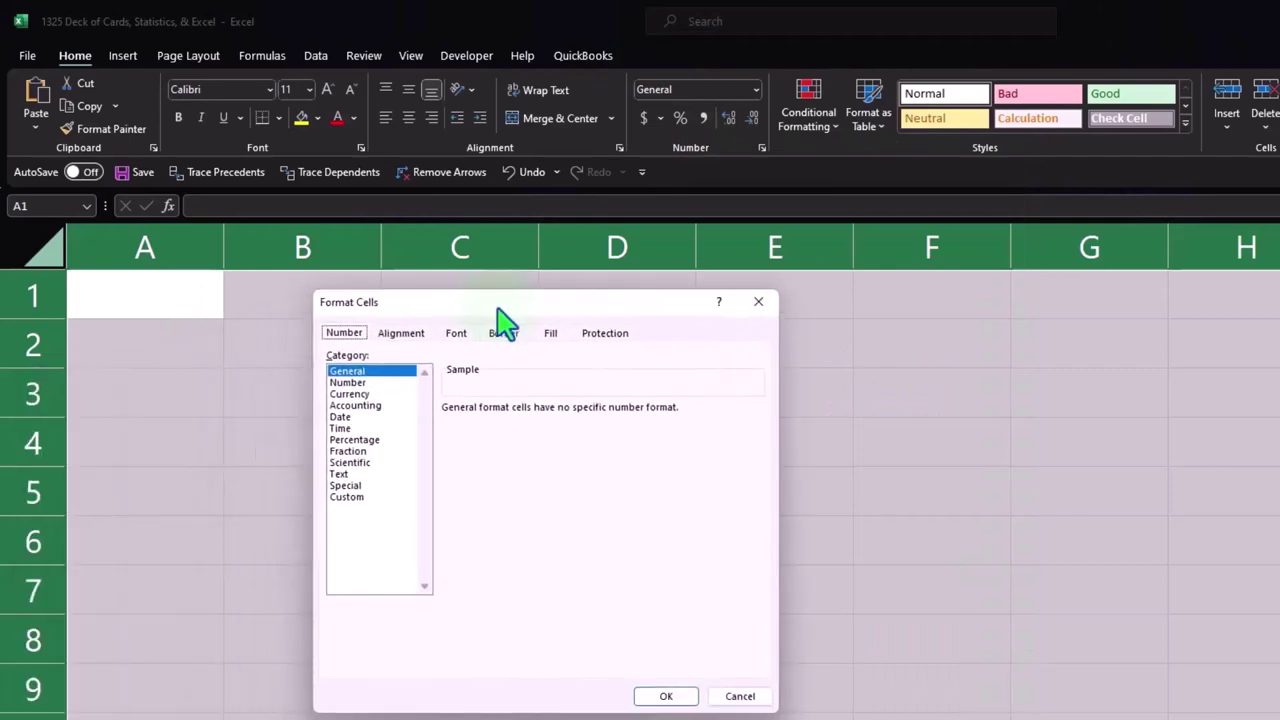
left_click(366, 394)
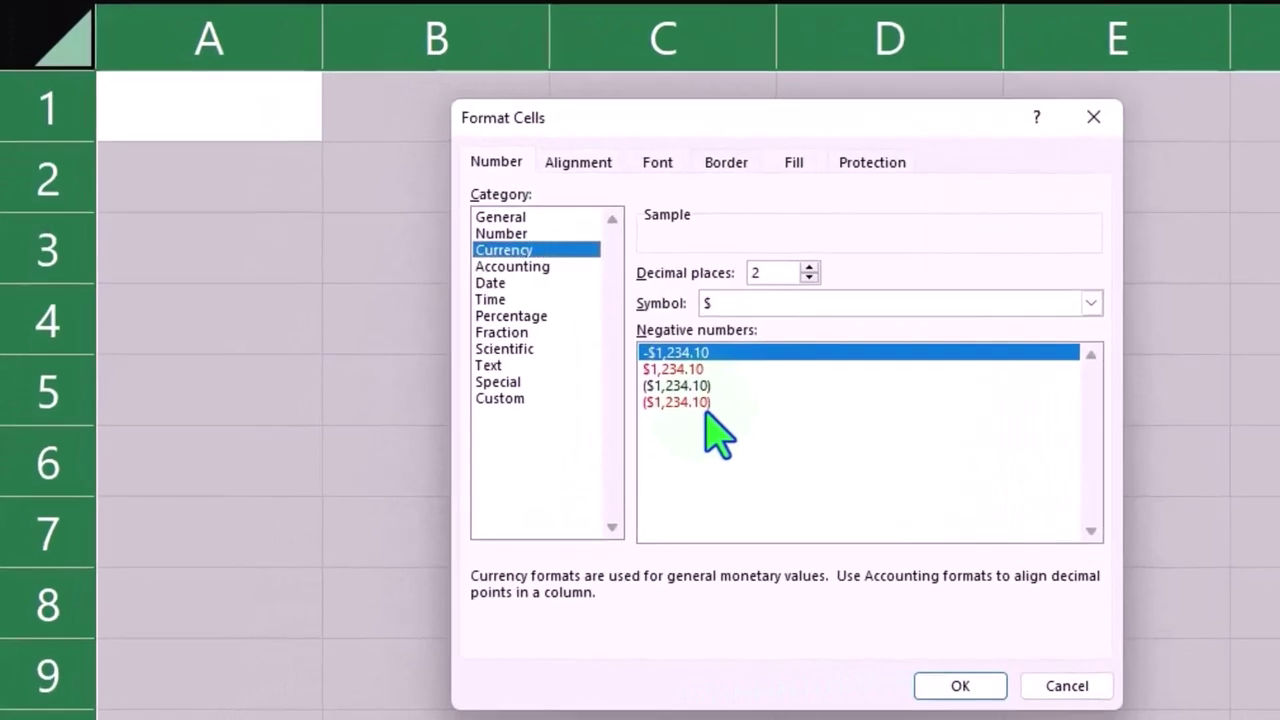
left_click(492, 494)
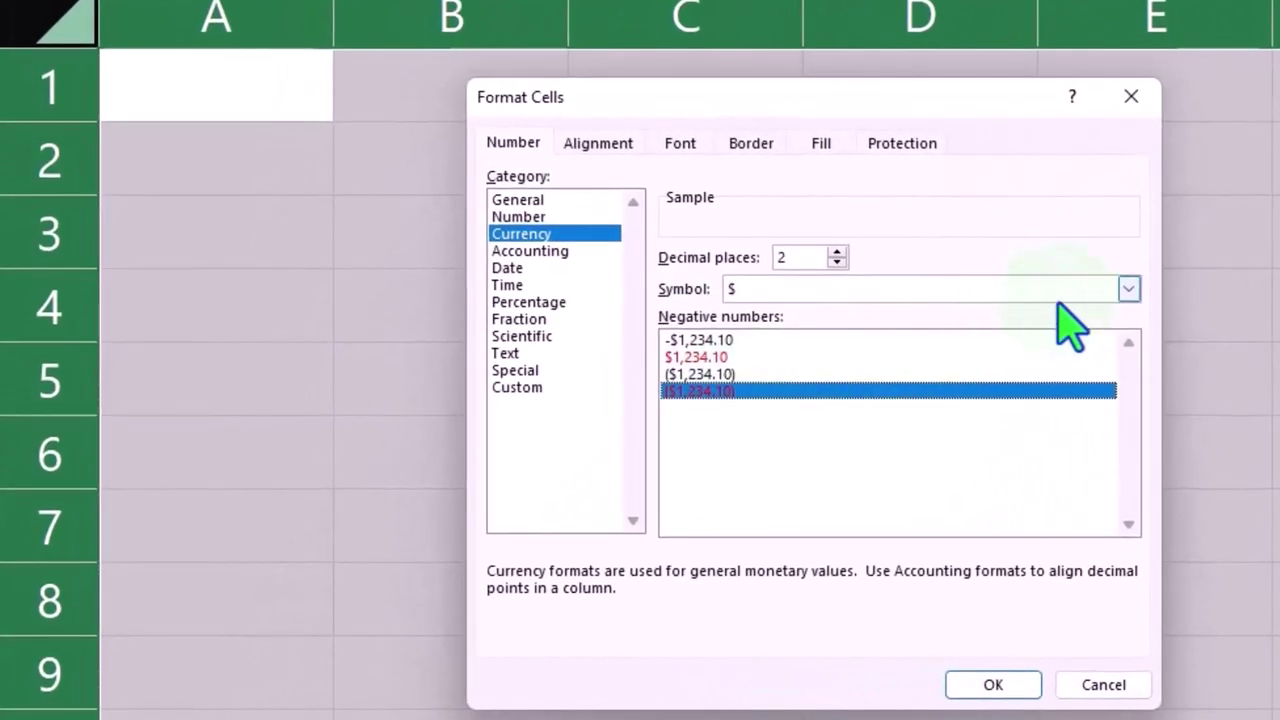
left_click(1122, 295)
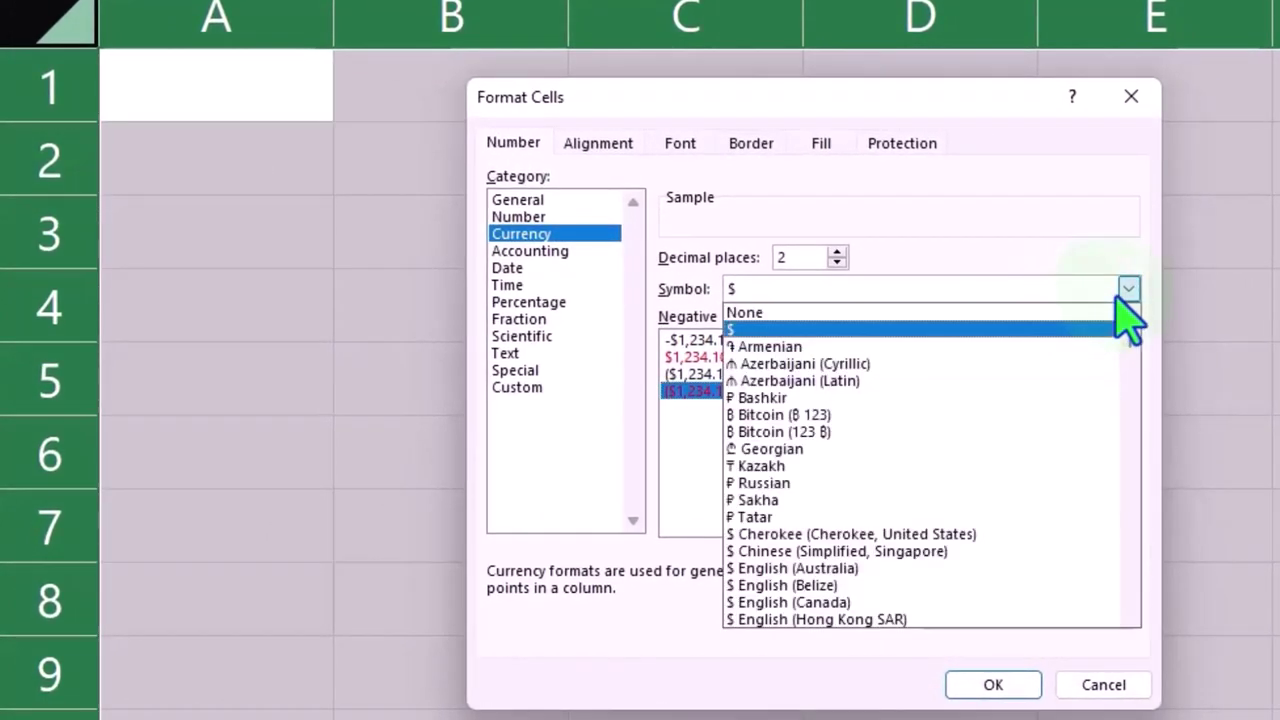
left_click(1058, 311)
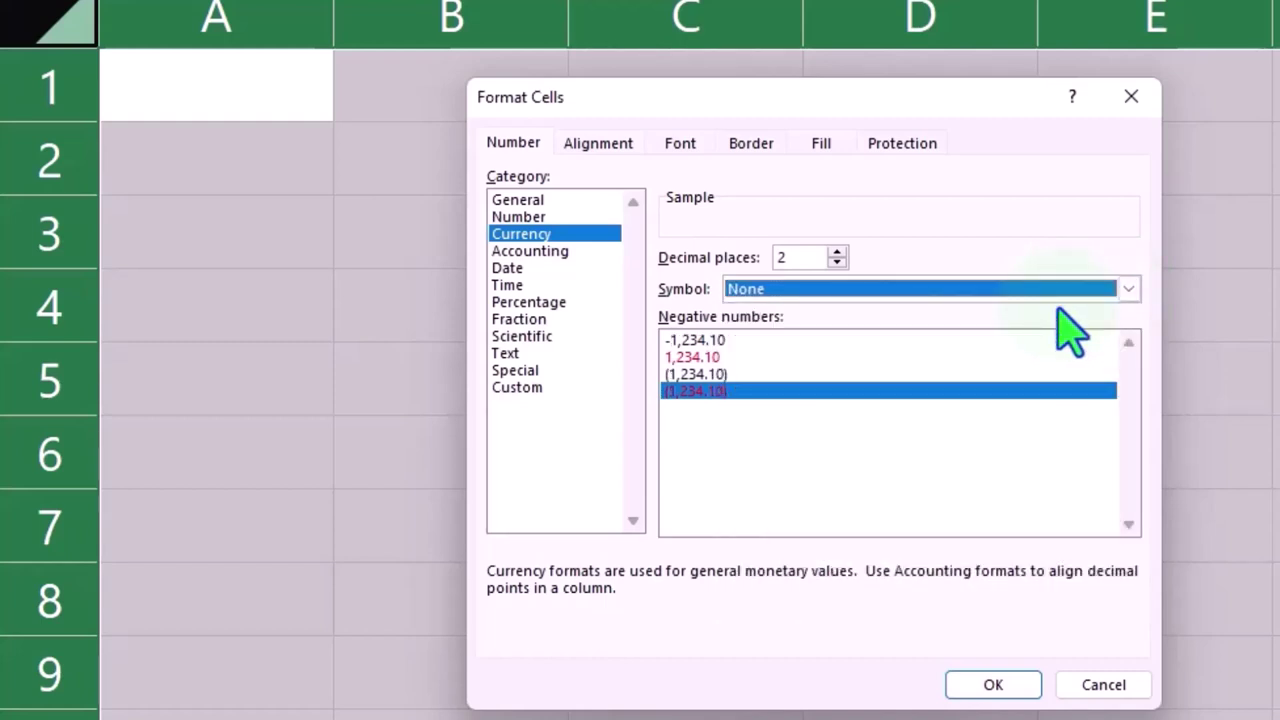
left_click(836, 263)
left_click(836, 263)
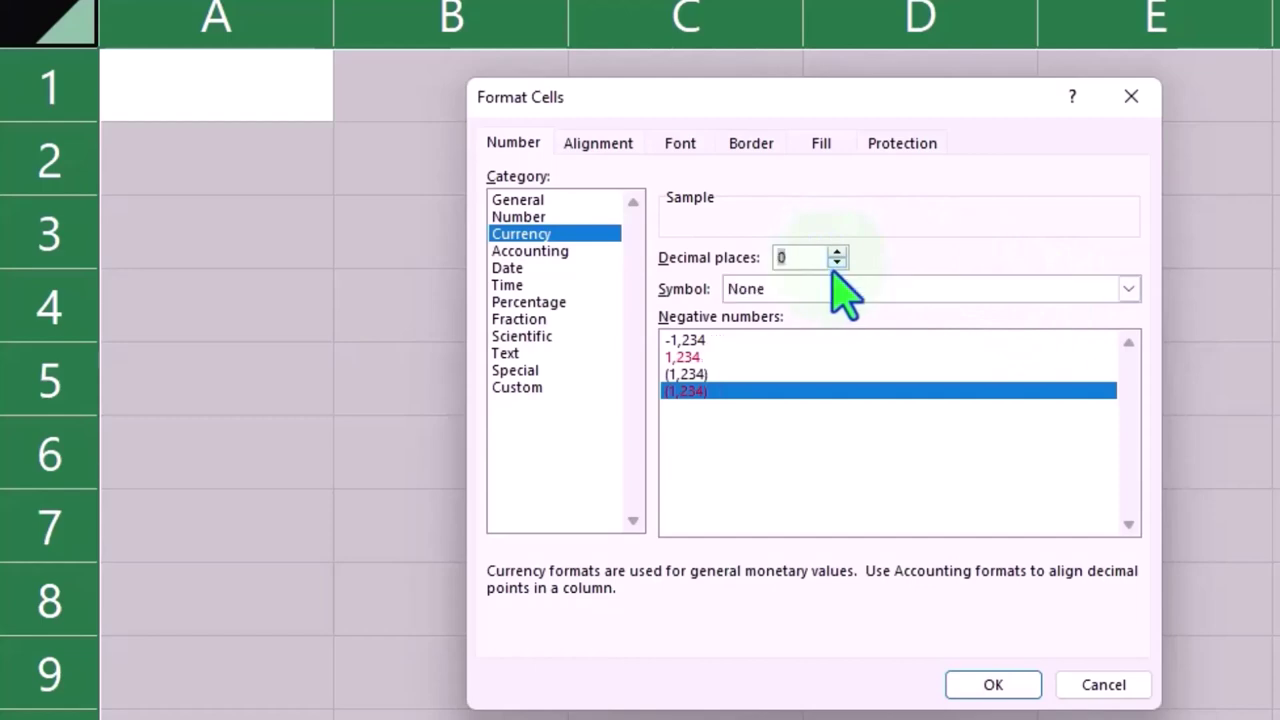
left_click(990, 682)
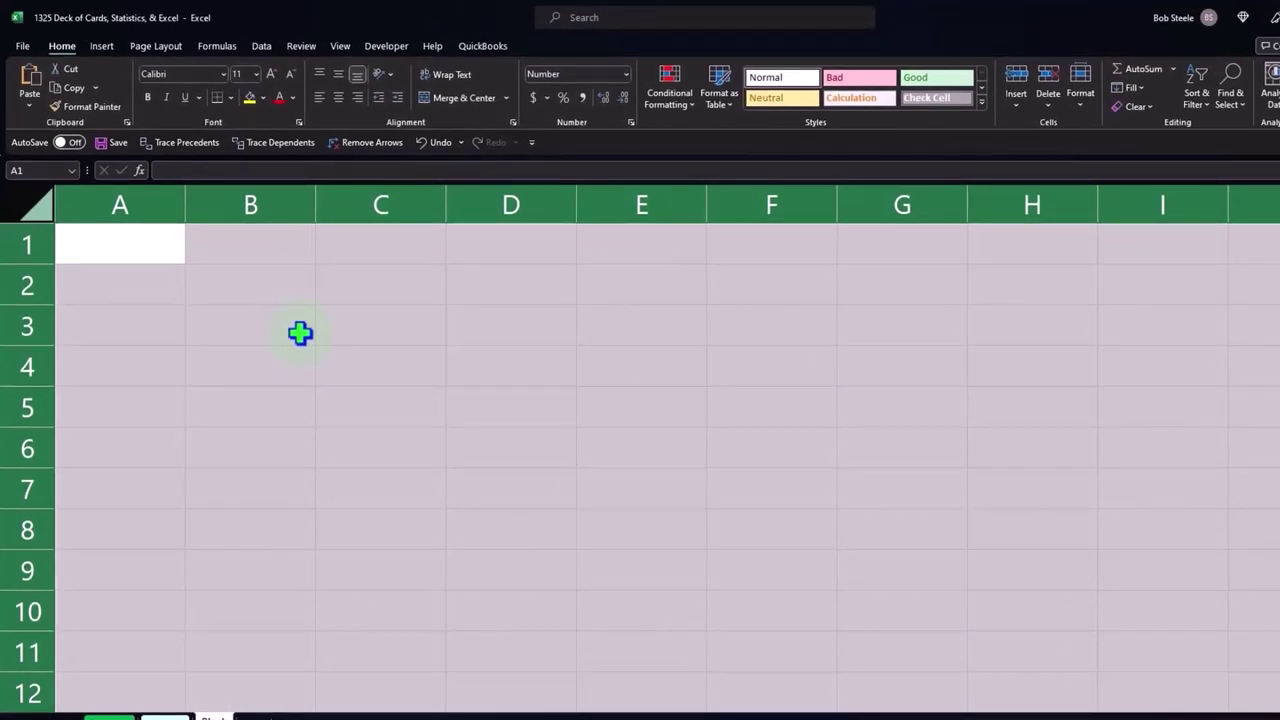
Enter the heading 'Deck of Cards' in cell B1
left_click(140, 290)
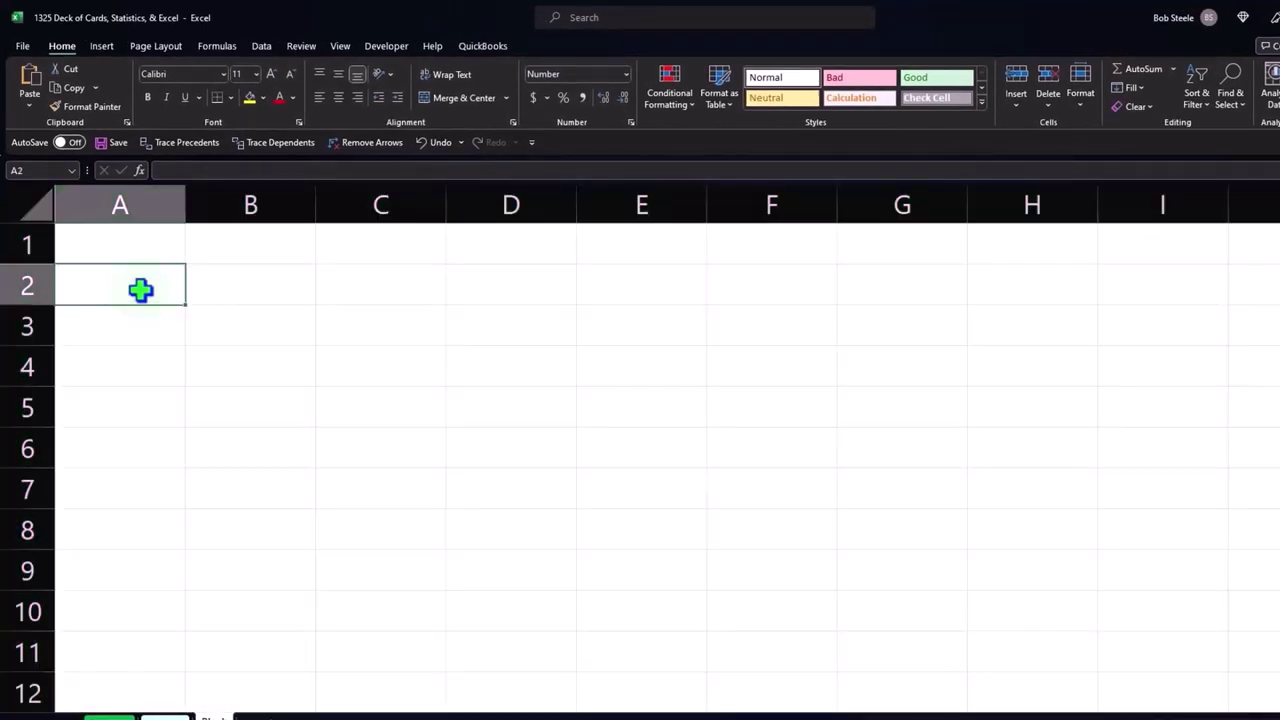
key("Right")
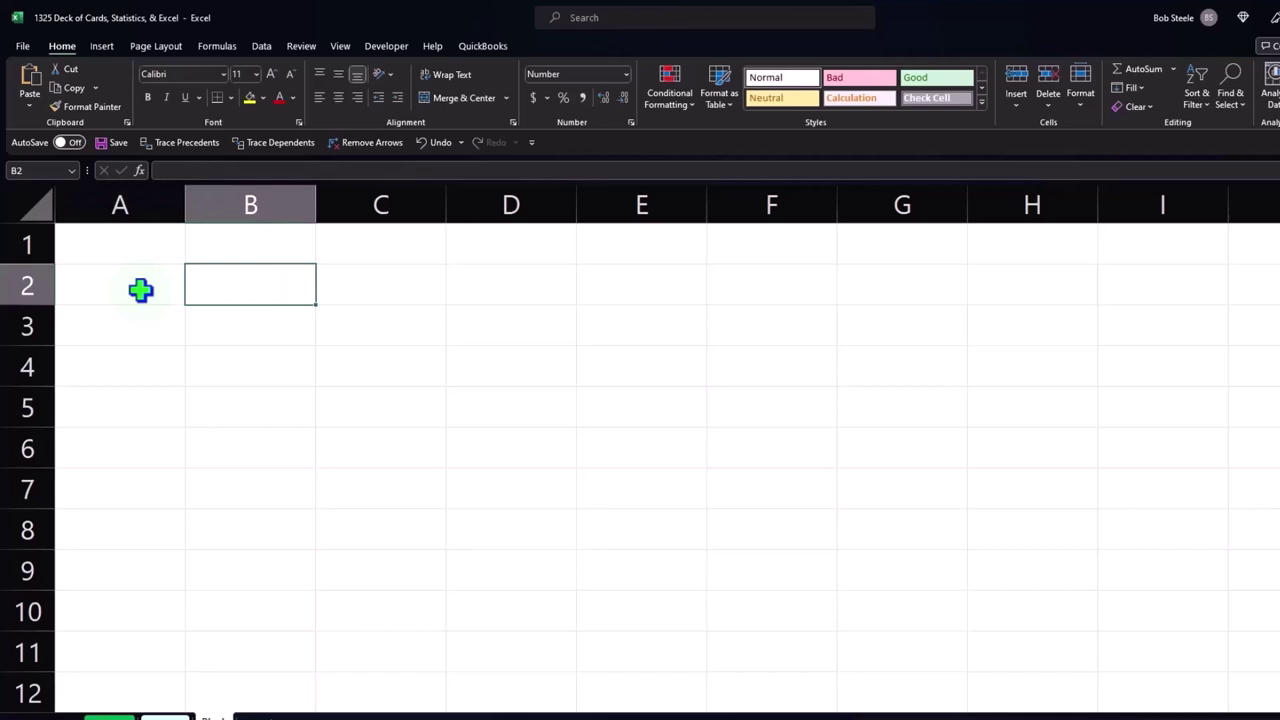
key("Up")
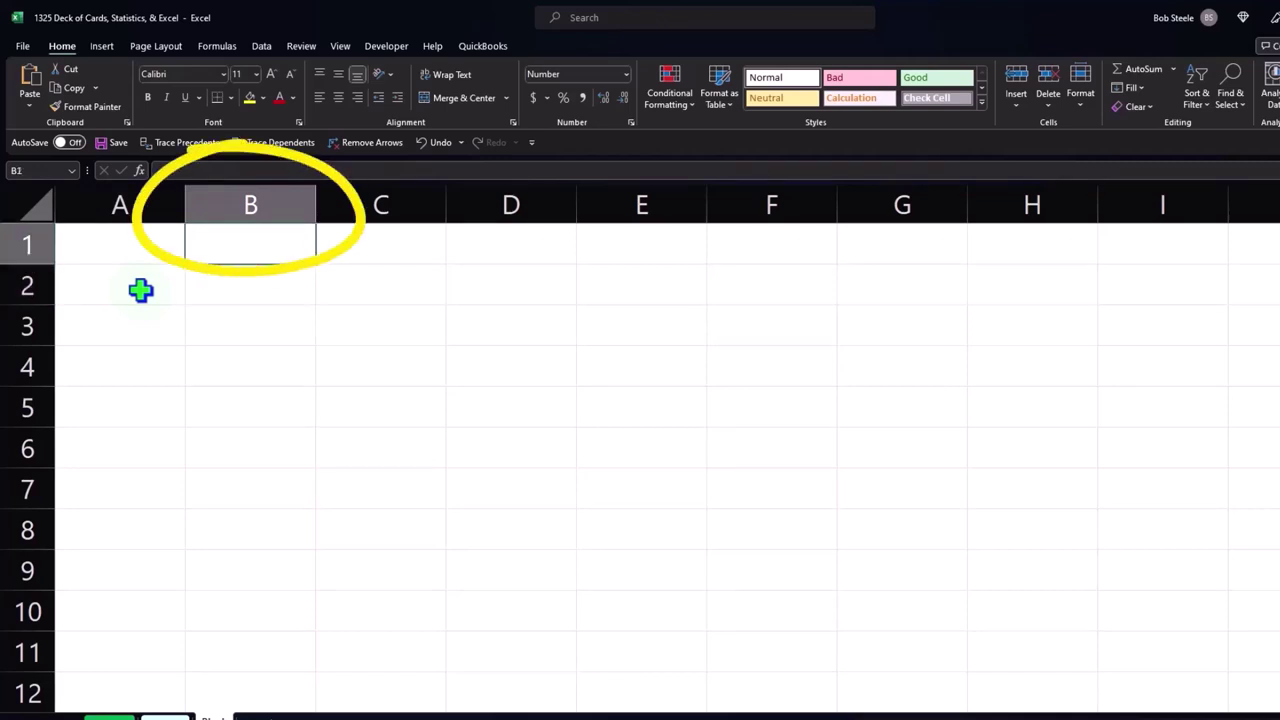
type("D")
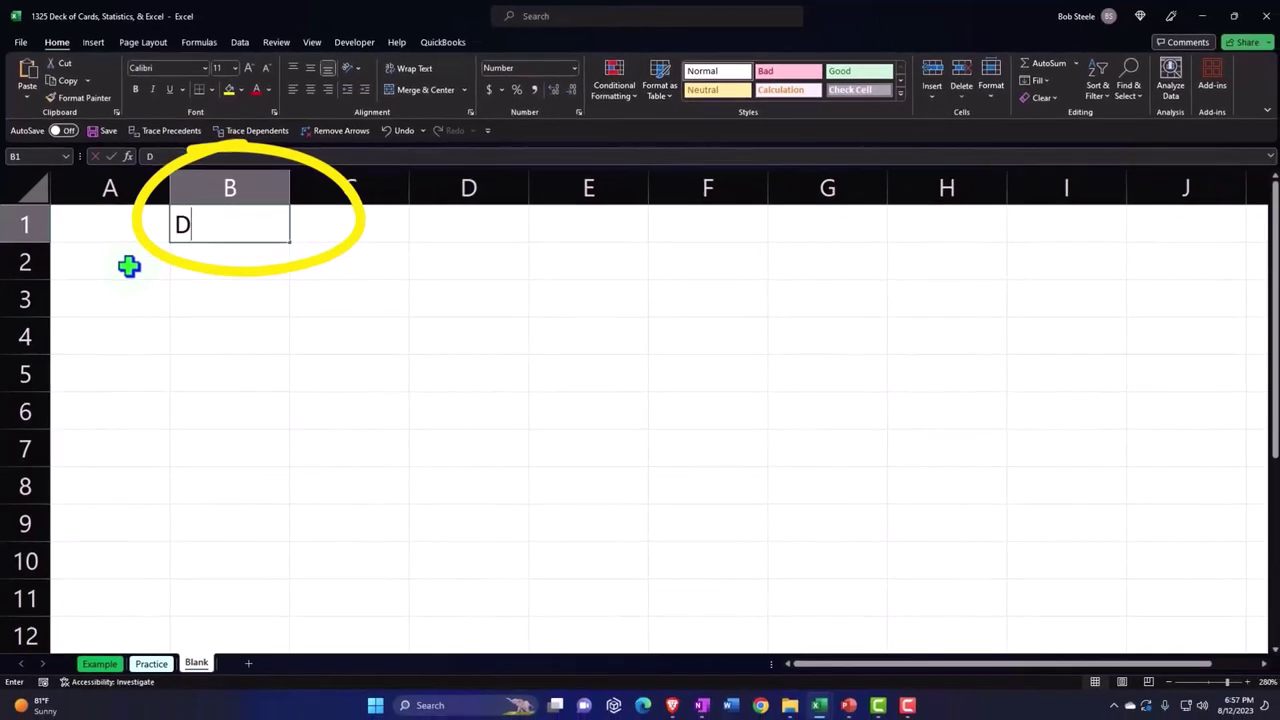
type("eck of Cards")
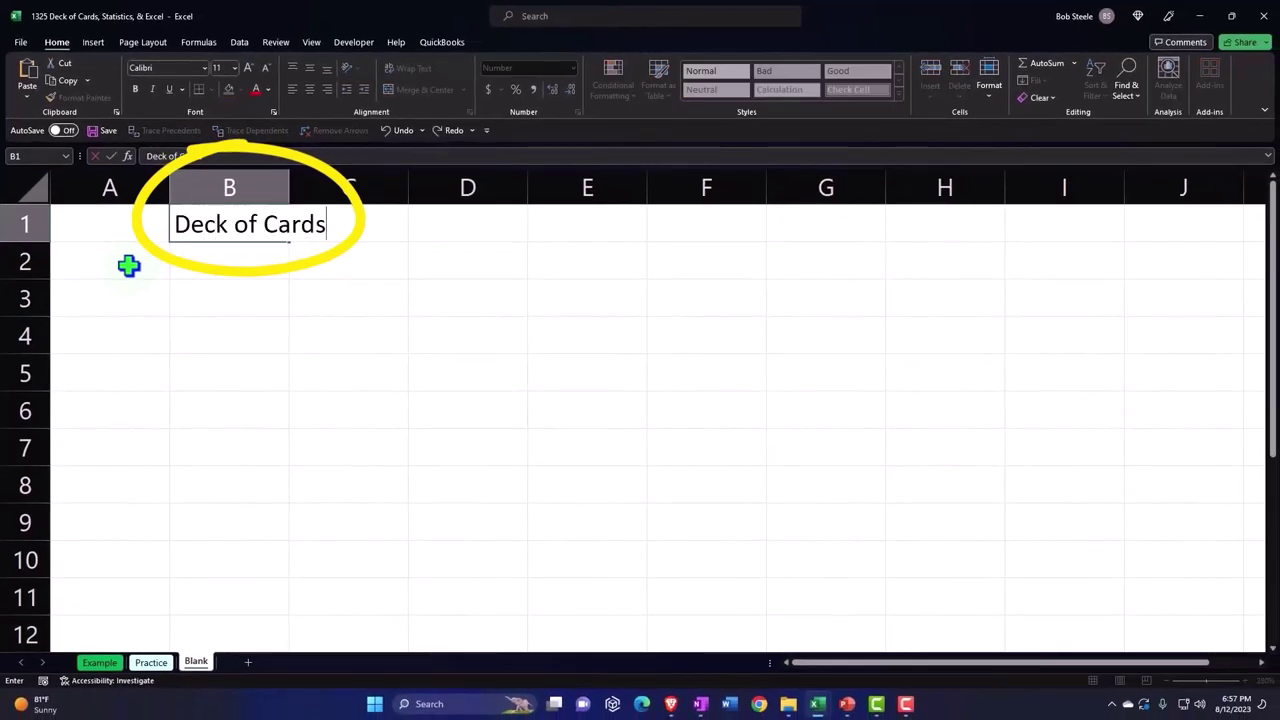
key("Return")
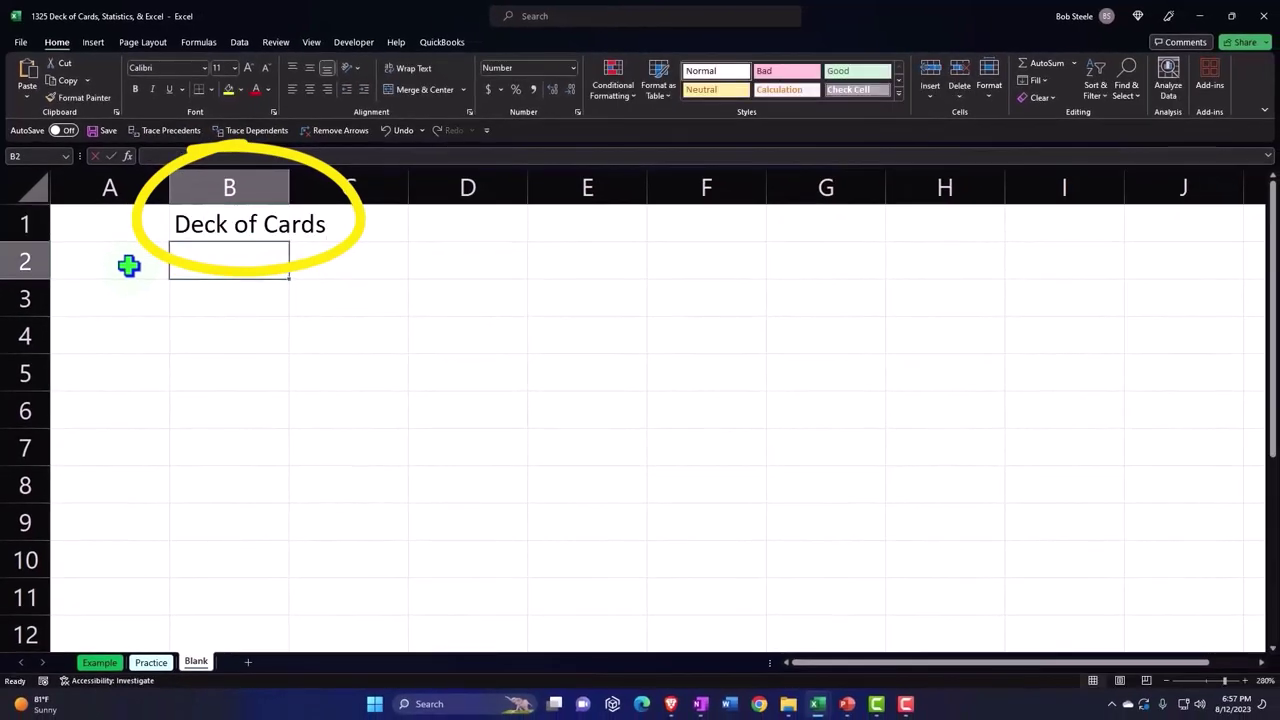
Bold the whole sheet and wrap and centre the B1 heading
left_click(34, 192)
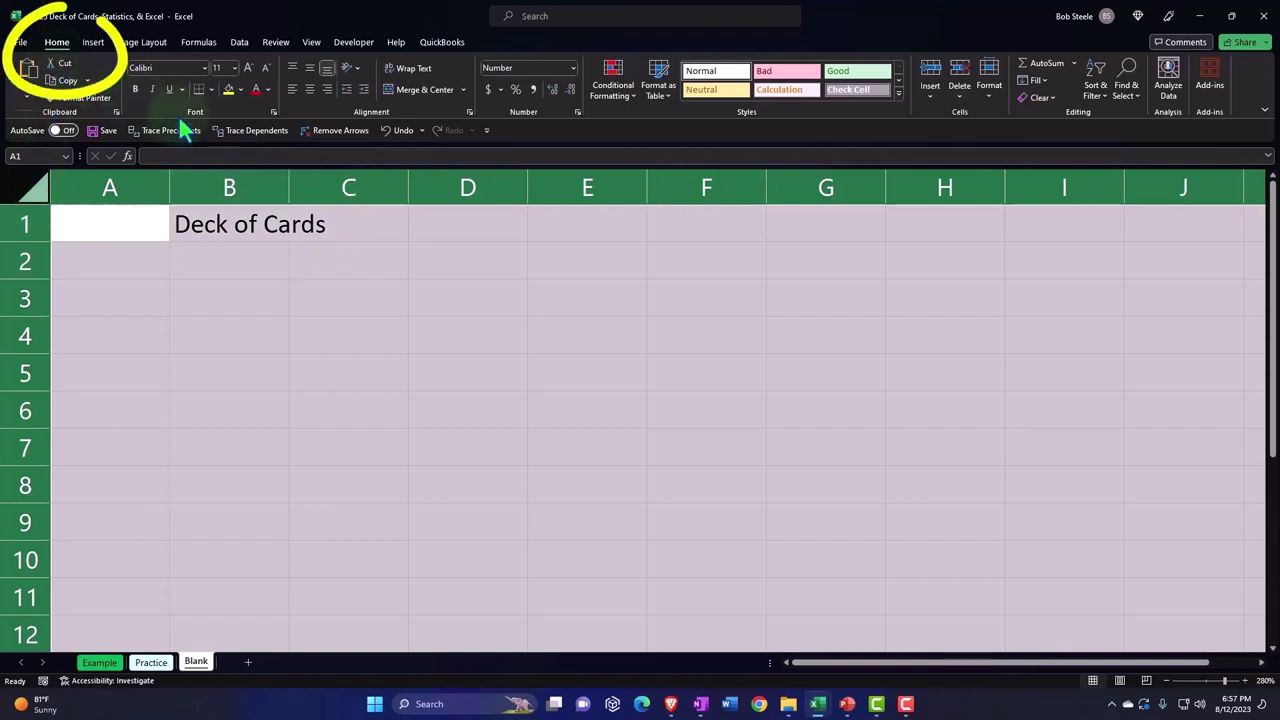
left_click(136, 92)
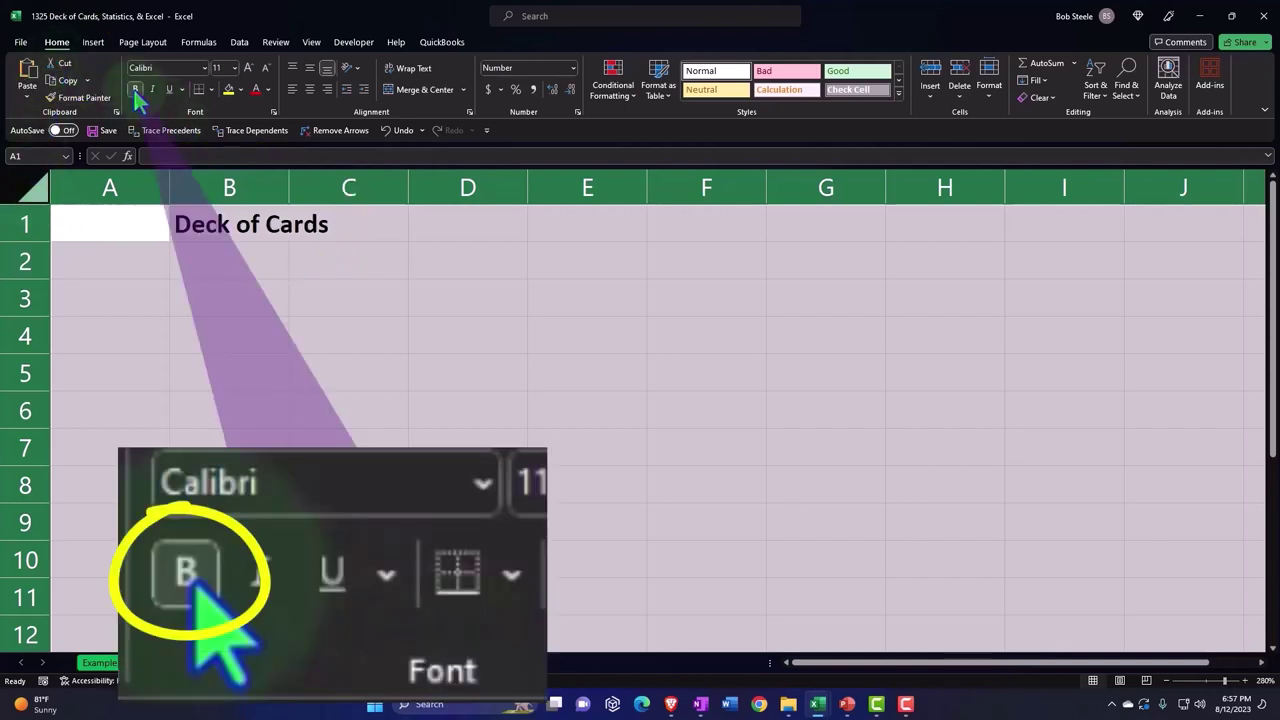
left_click(297, 406)
left_click(242, 229)
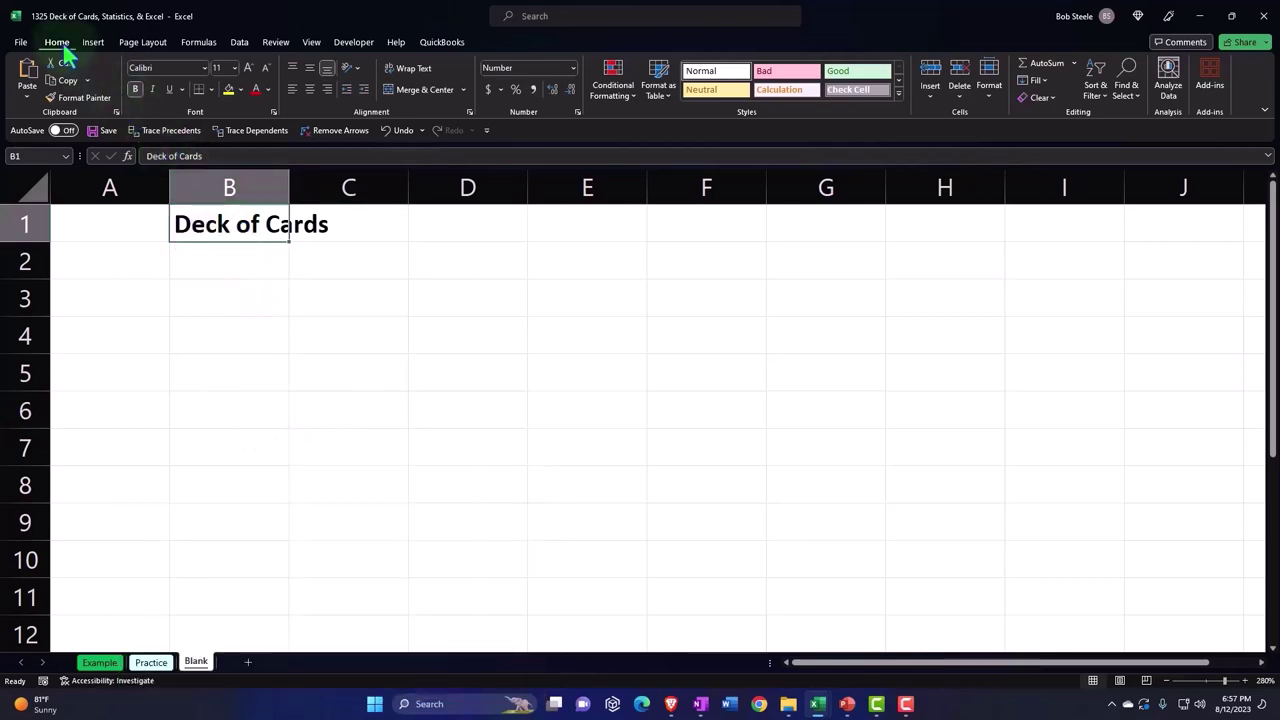
left_click(403, 71)
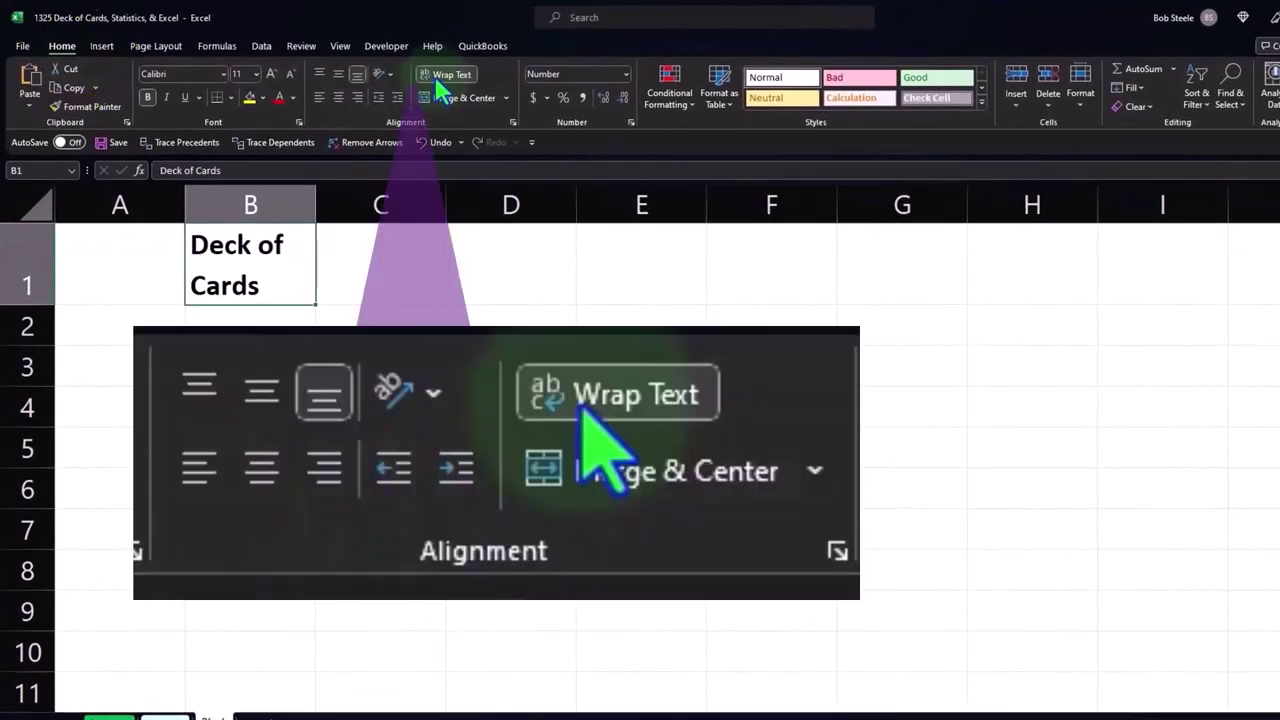
left_click(340, 98)
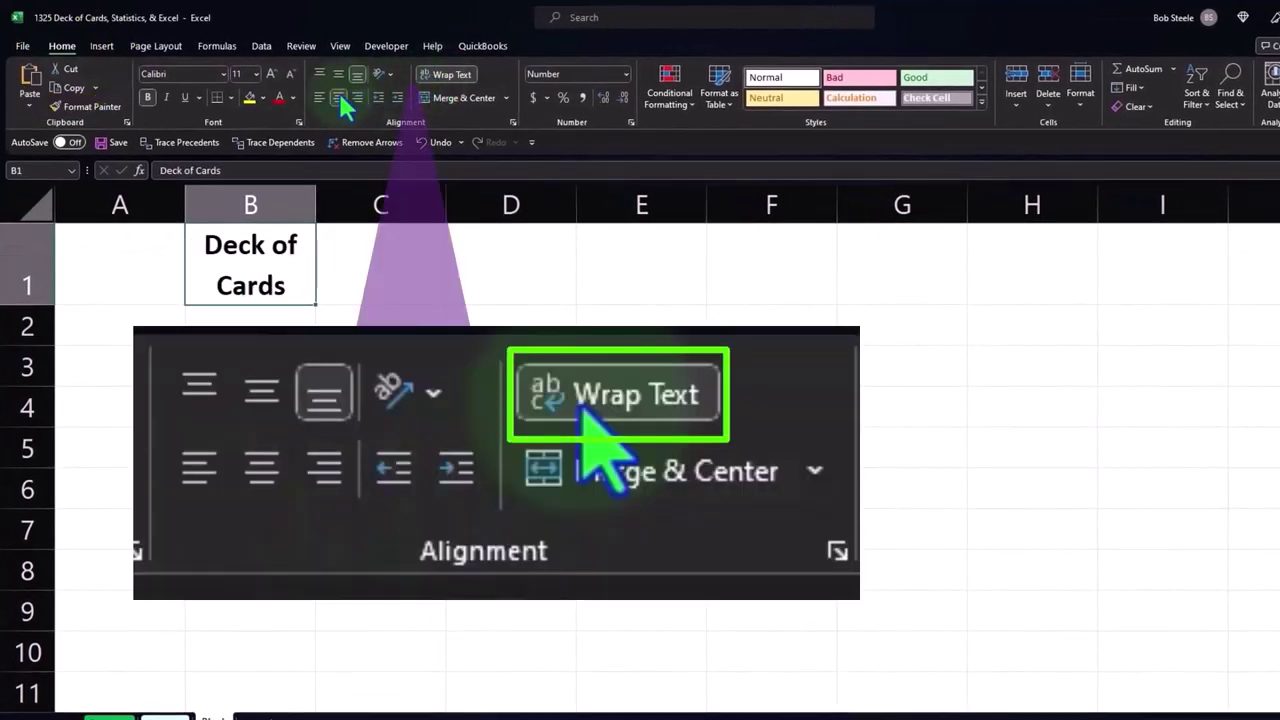
left_click(283, 322)
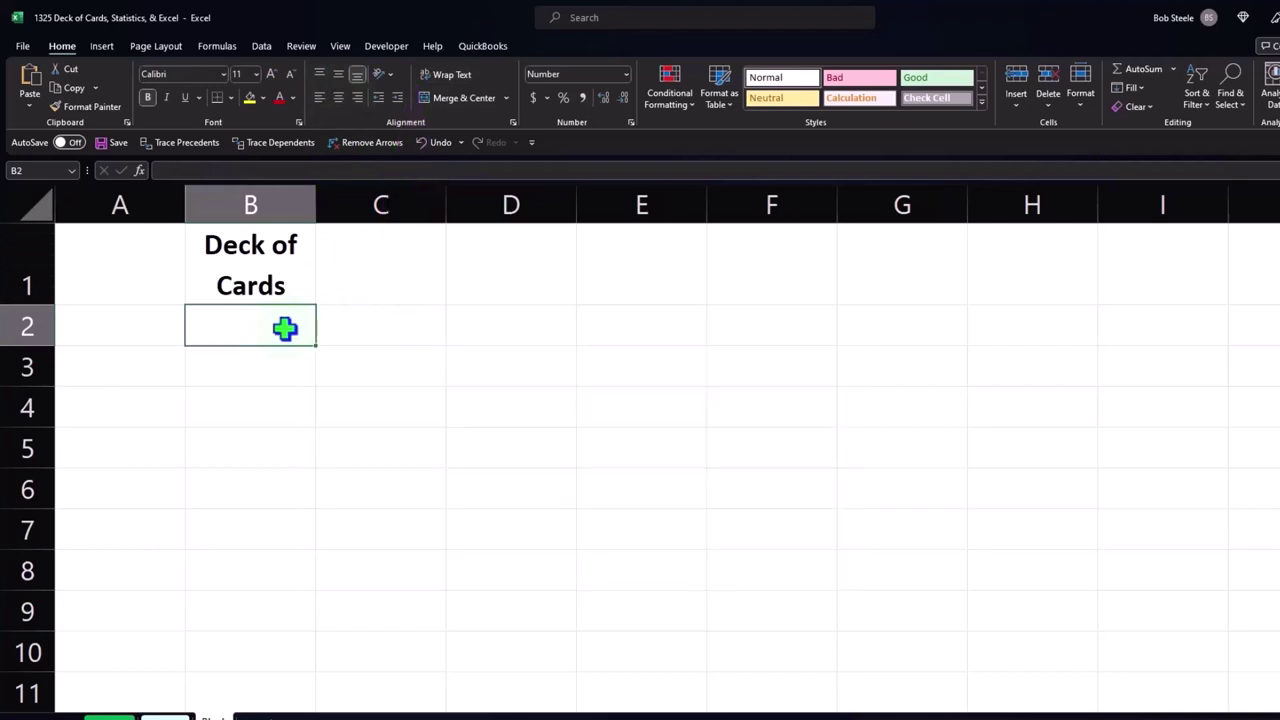
Enter card numbers 1–4 in B2:B5 and fill the series down to row 11
type("1")
key("Return")
type("2")
key("Return")
type("3")
key("Return")
type("4")
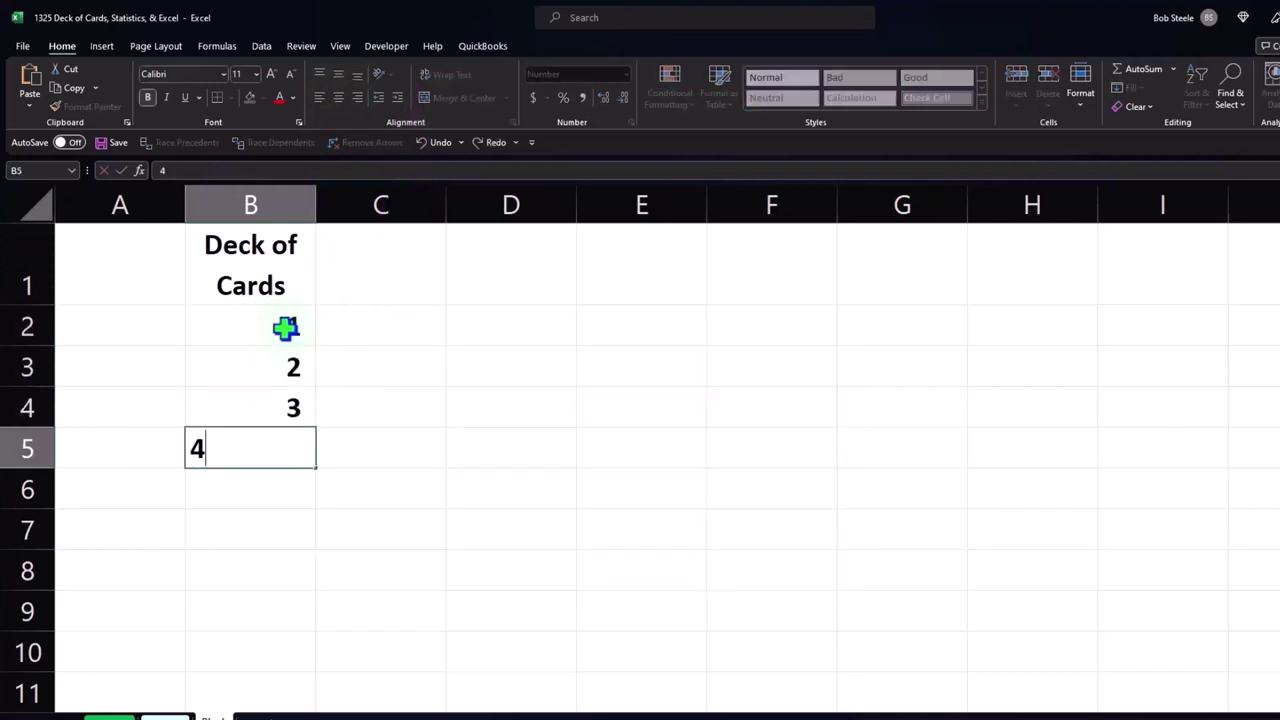
key("Return")
left_click_drag(283, 328, 283, 448)
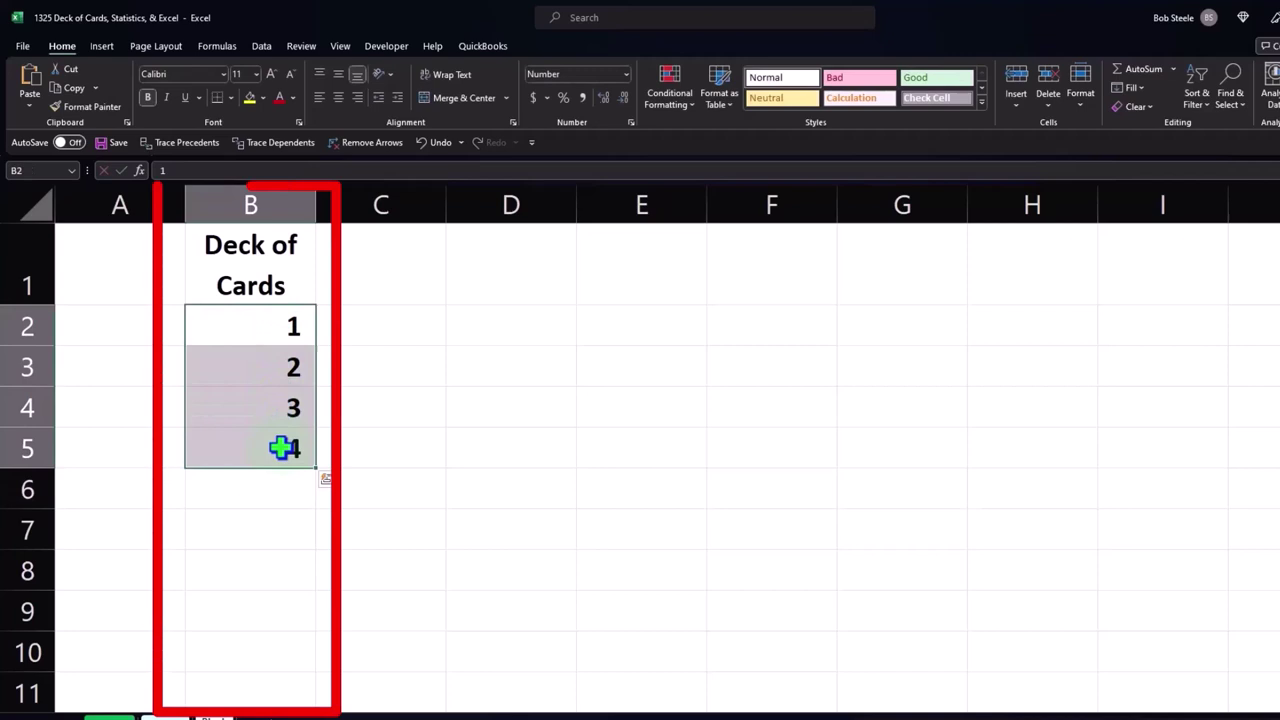
scroll(282, 448, "down", 1)
left_click_drag(317, 346, 308, 580)
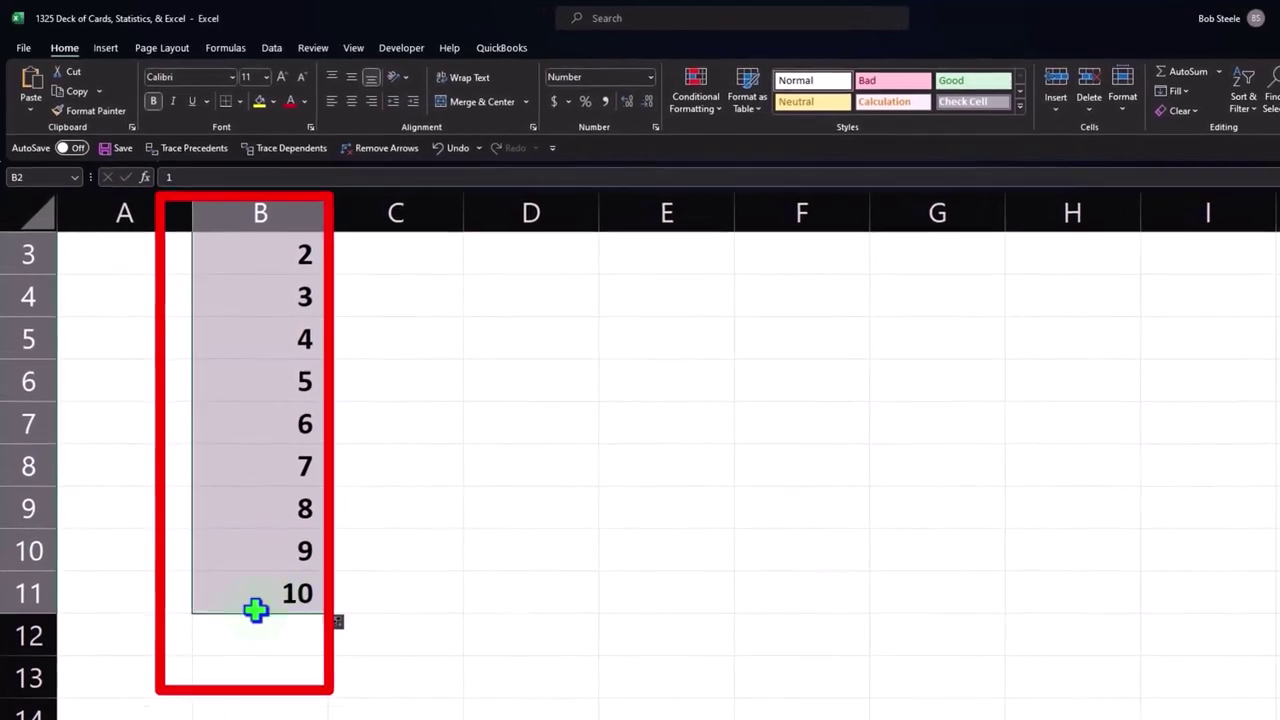
Label A12:A14 Jack, Queen and King
left_click(144, 640)
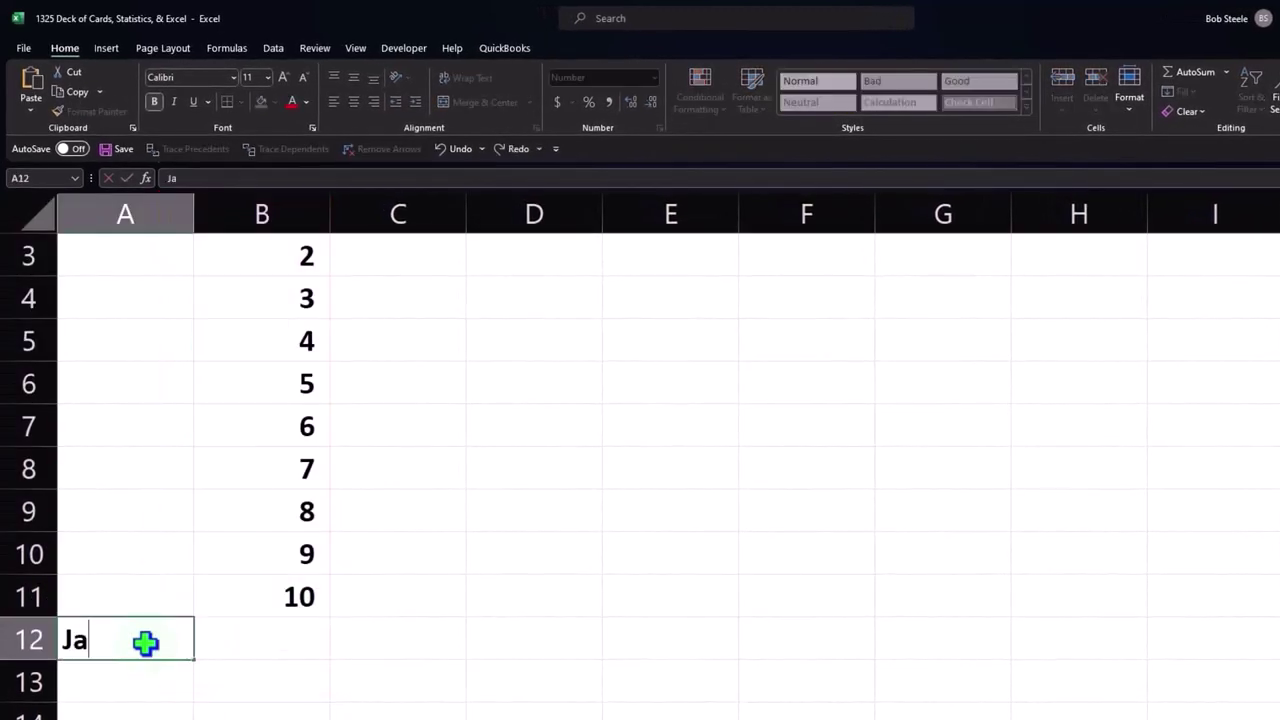
key("Return")
type("Quee")
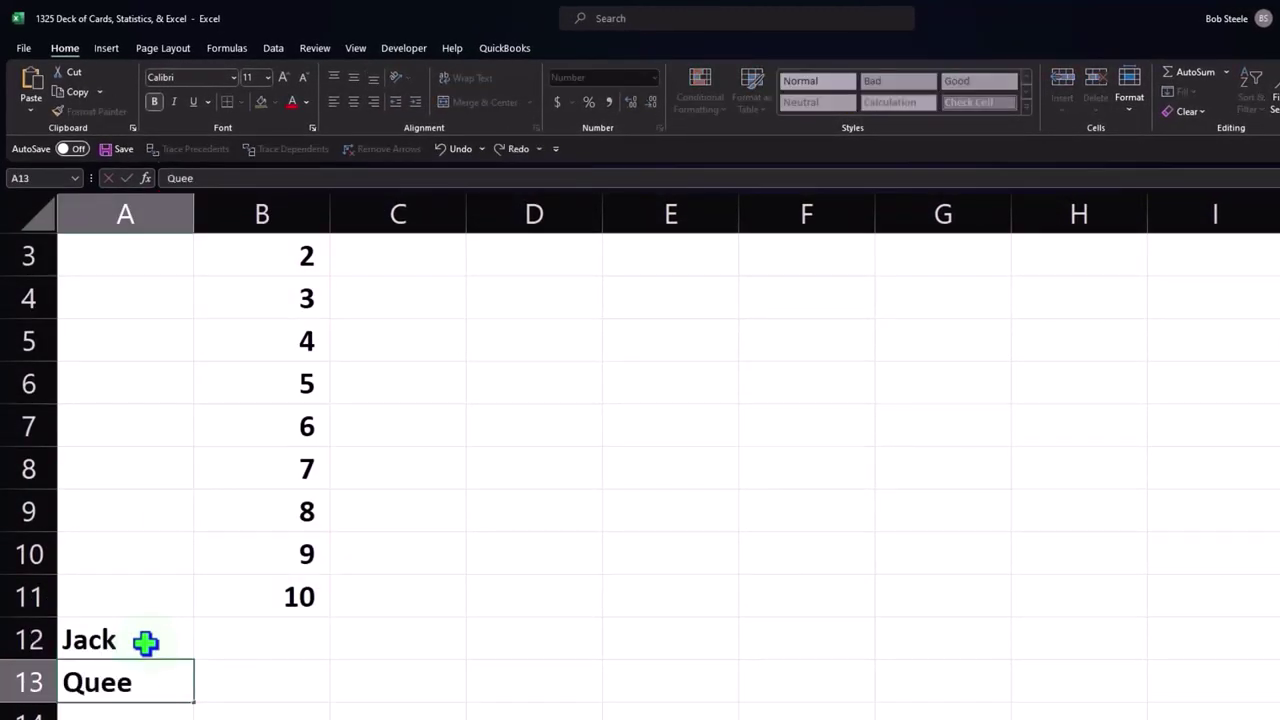
type("n")
key("Return")
type("King")
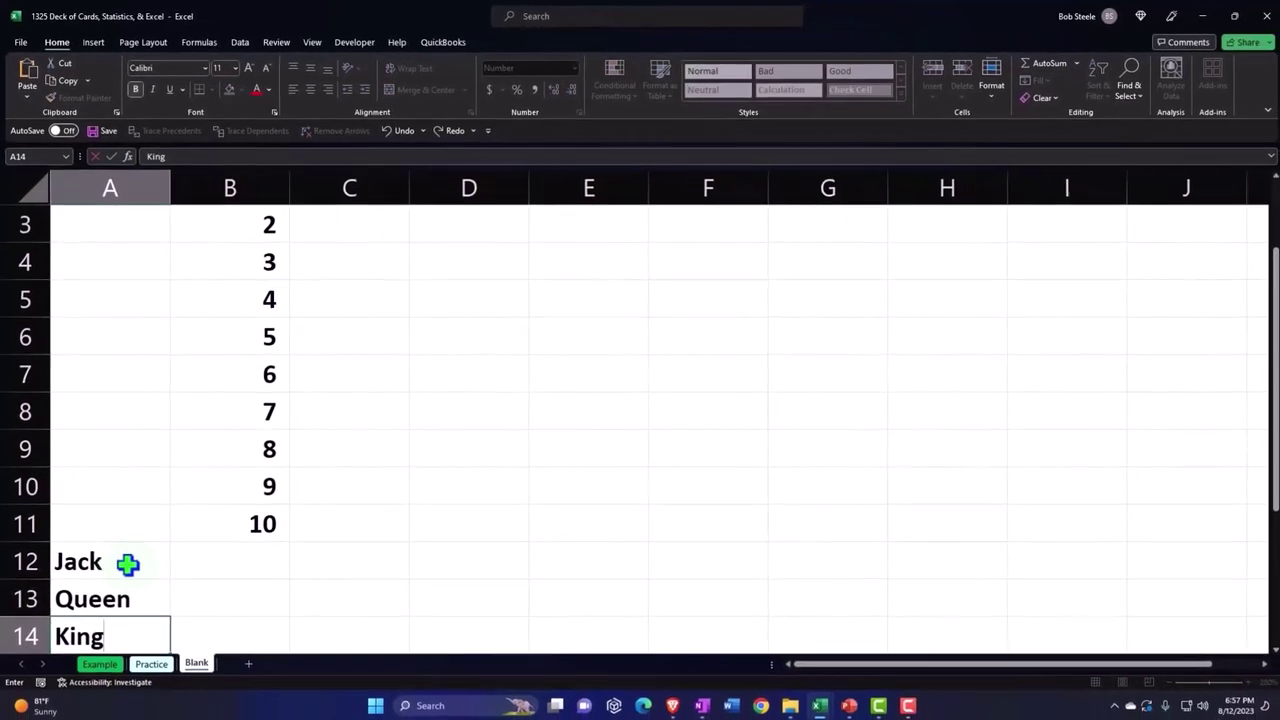
key("Right")
key("Up")
key("Up")
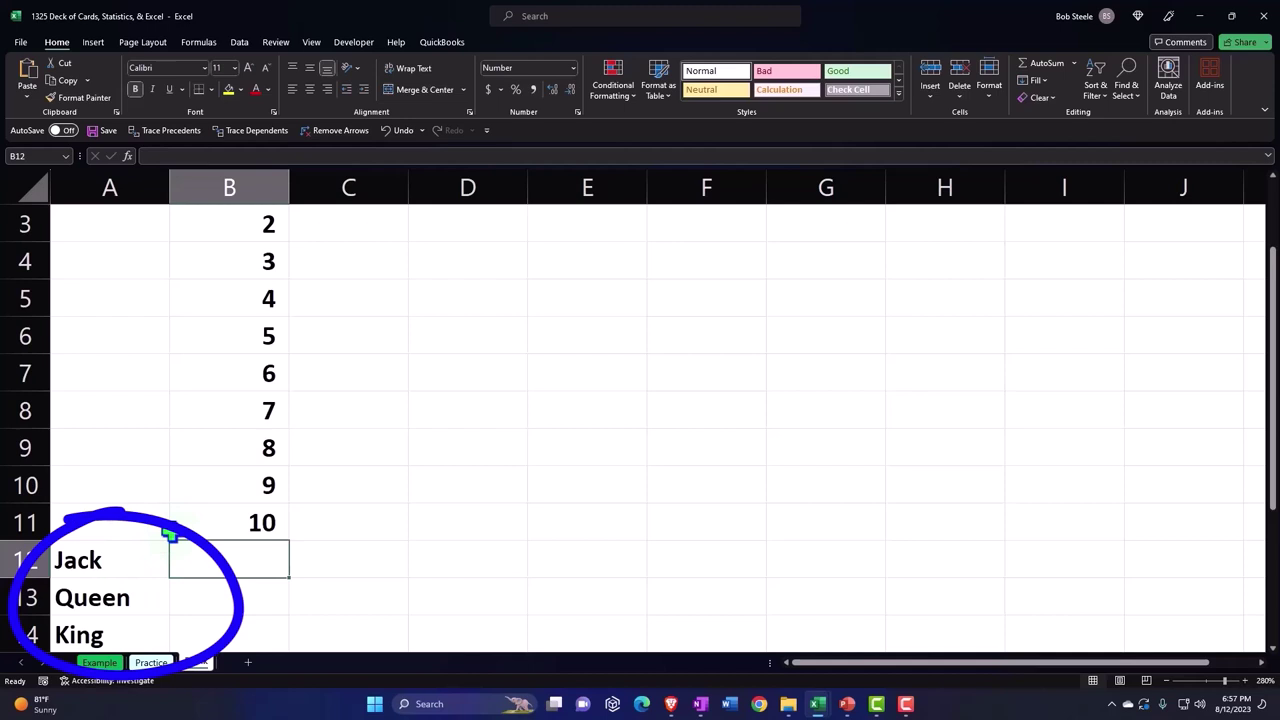
Extend the column B card numbers down to 13 beside King
left_click_drag(251, 486, 289, 628)
key("e")
scroll(421, 465, "down", 1)
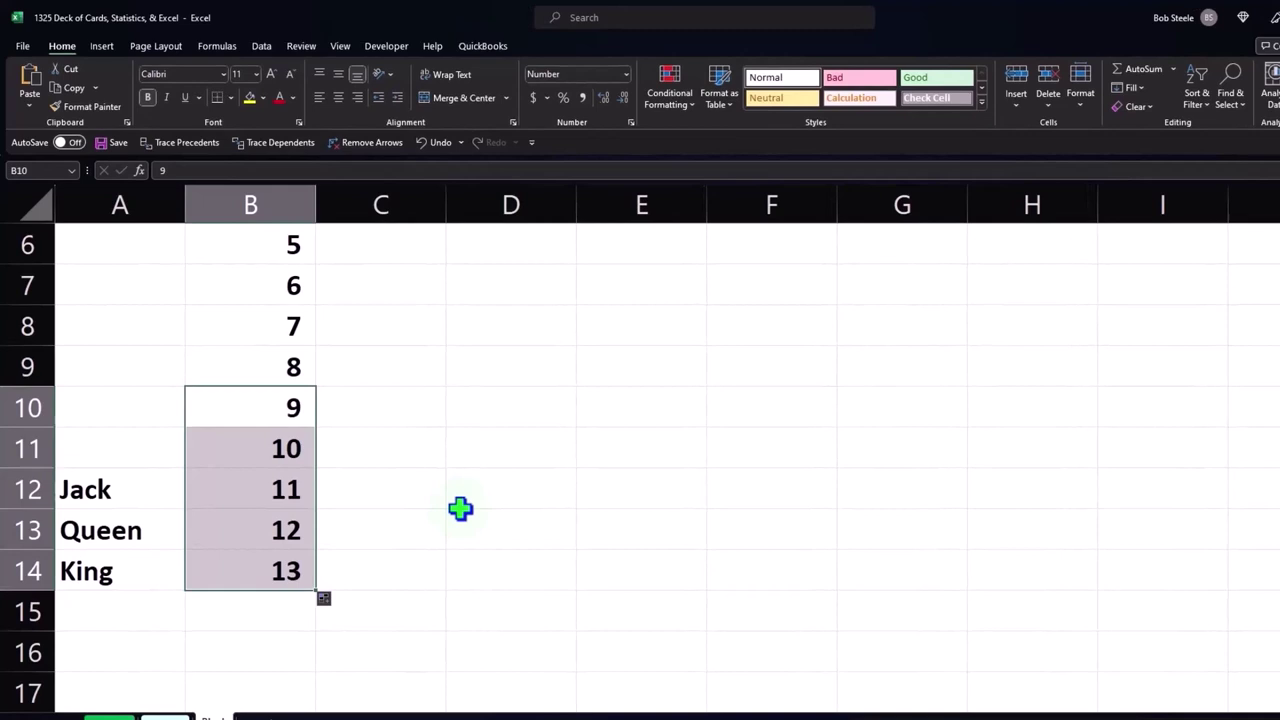
left_click(143, 489)
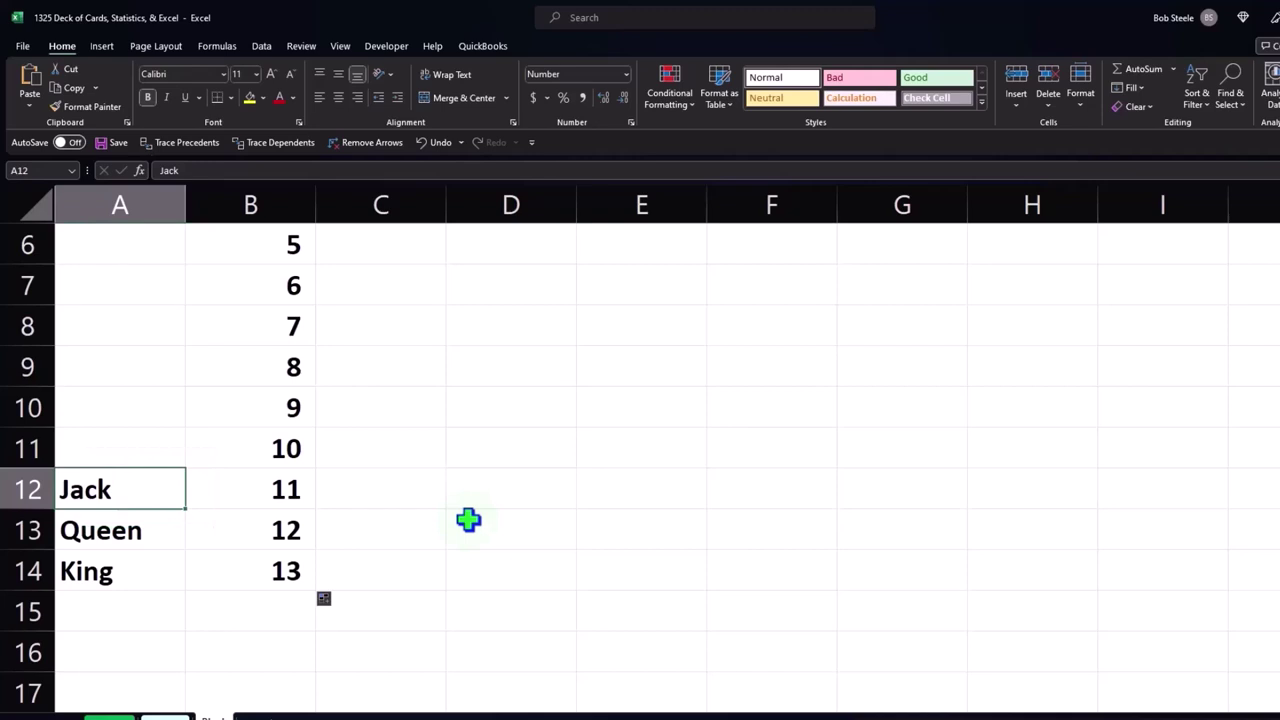
scroll(468, 519, "up", 2)
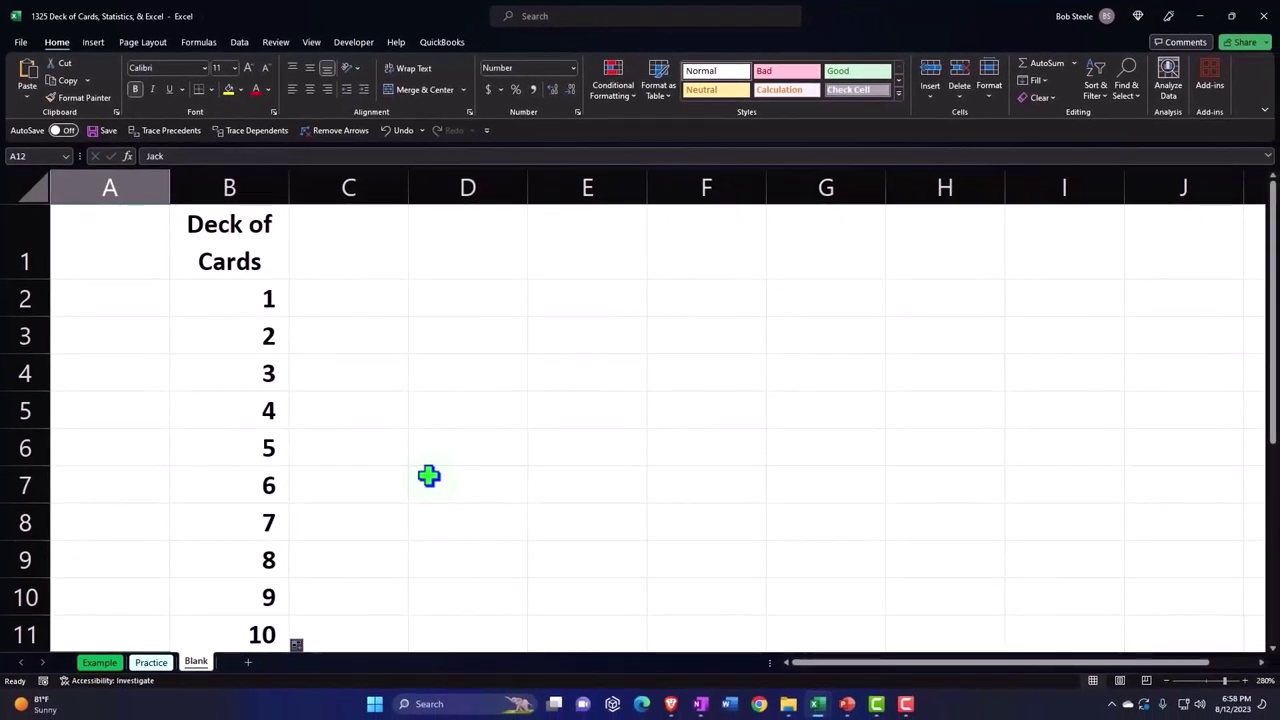
Enter Spades, Hearts, Diamonds, Clubs and Total across C1:G1
left_click(349, 252)
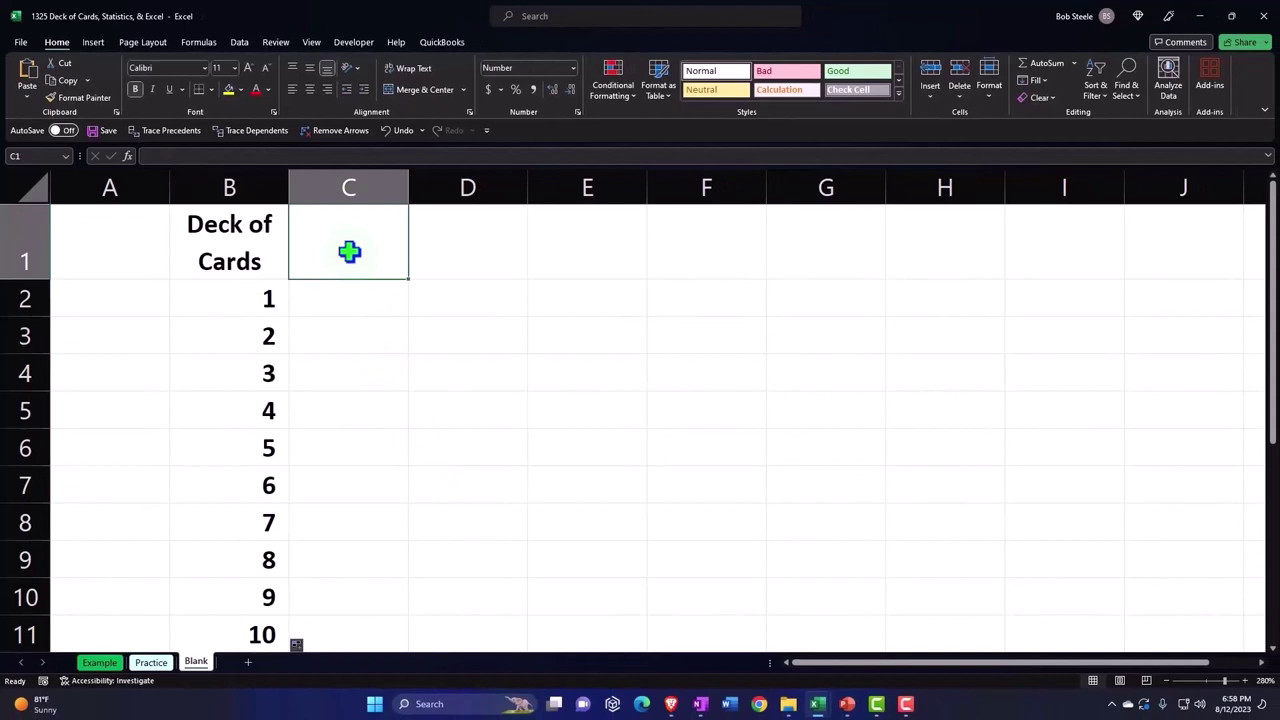
type("Spades")
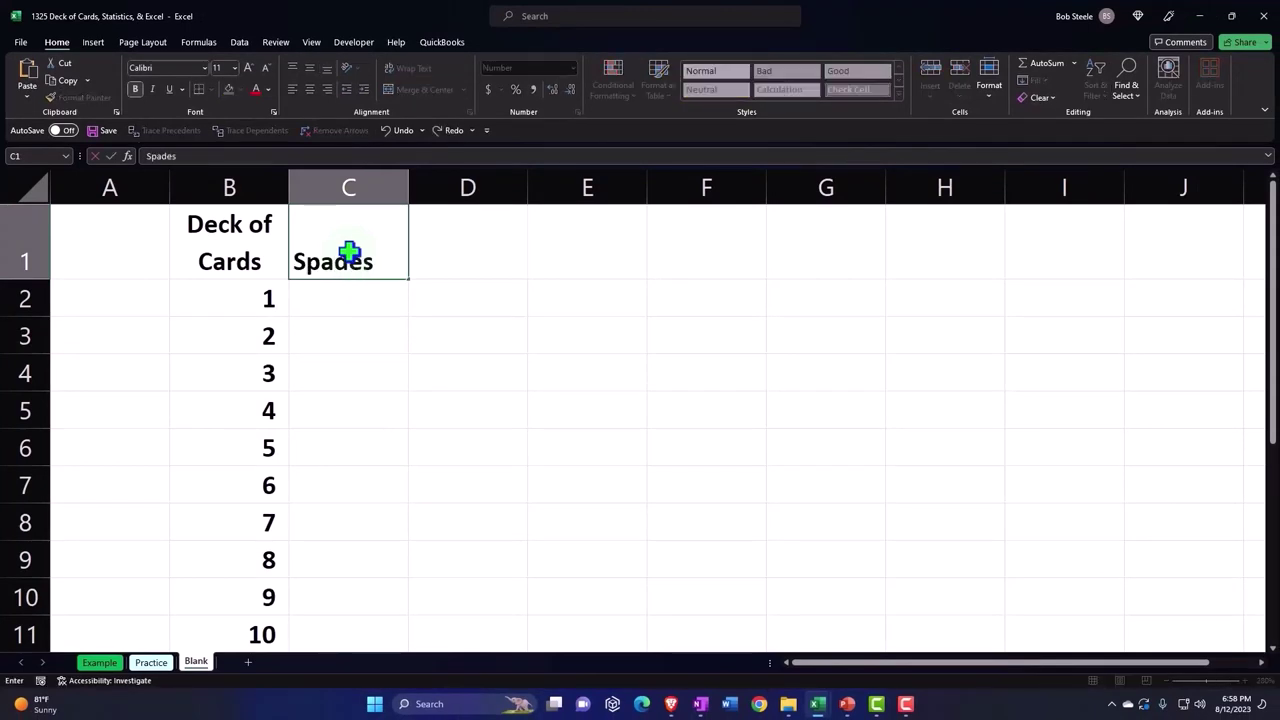
key("Tab")
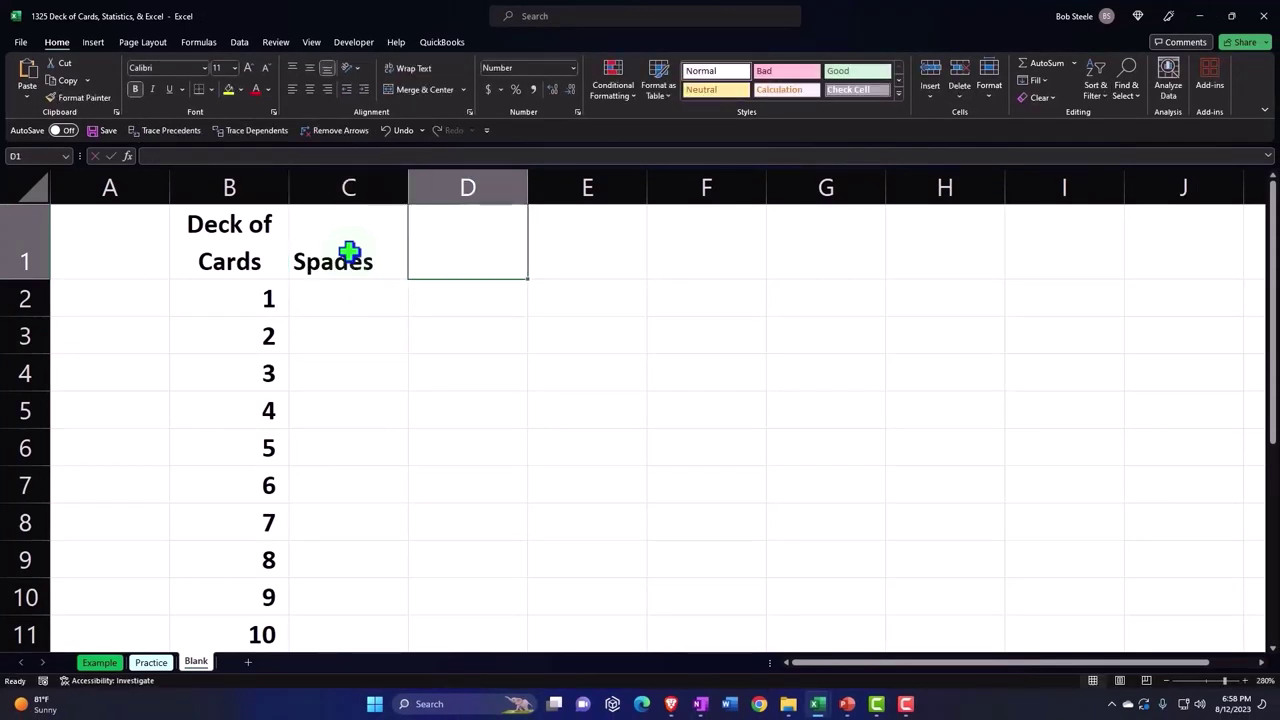
type("Hearts")
key("Tab")
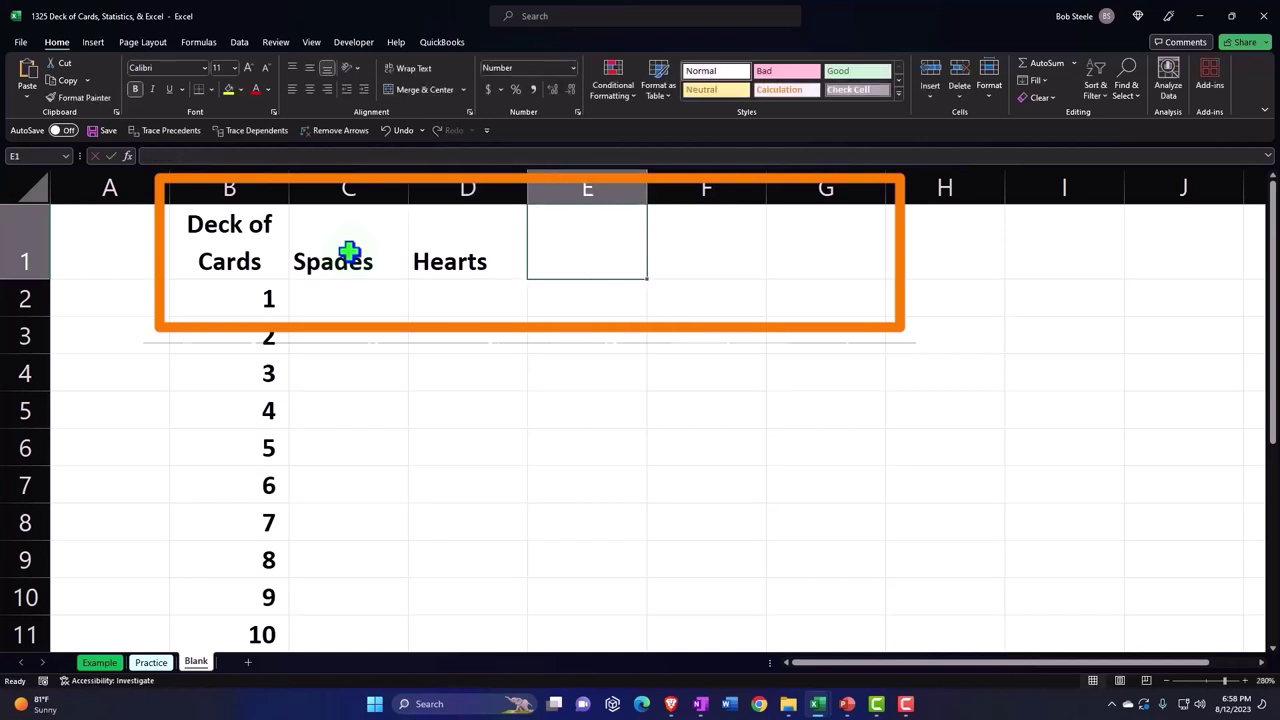
type("Diamonds")
key("Tab")
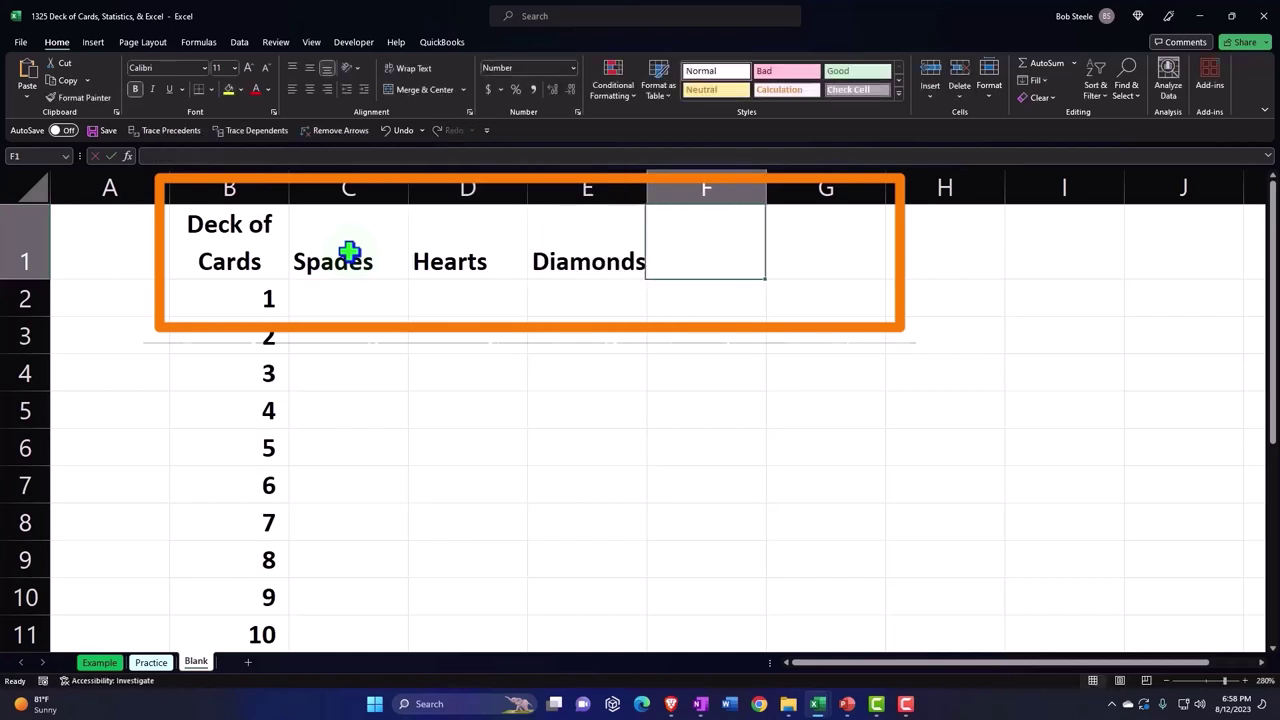
type("Clubs")
key("Tab")
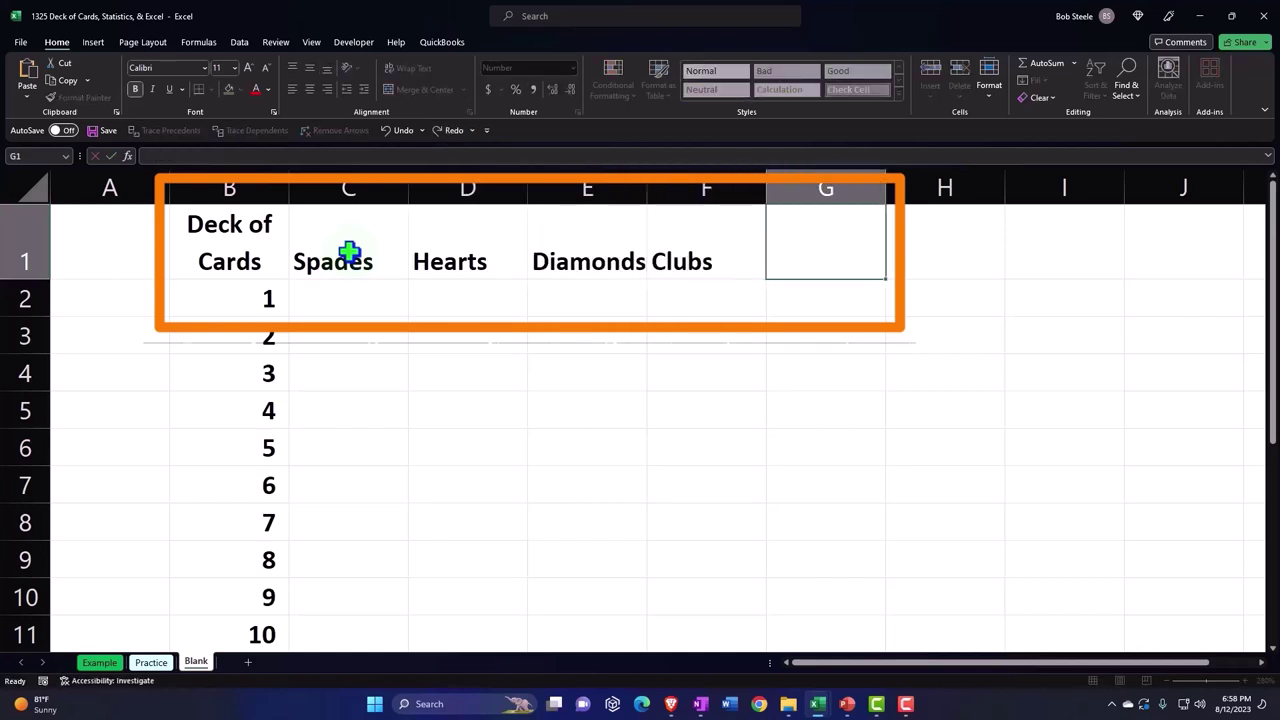
type("Total")
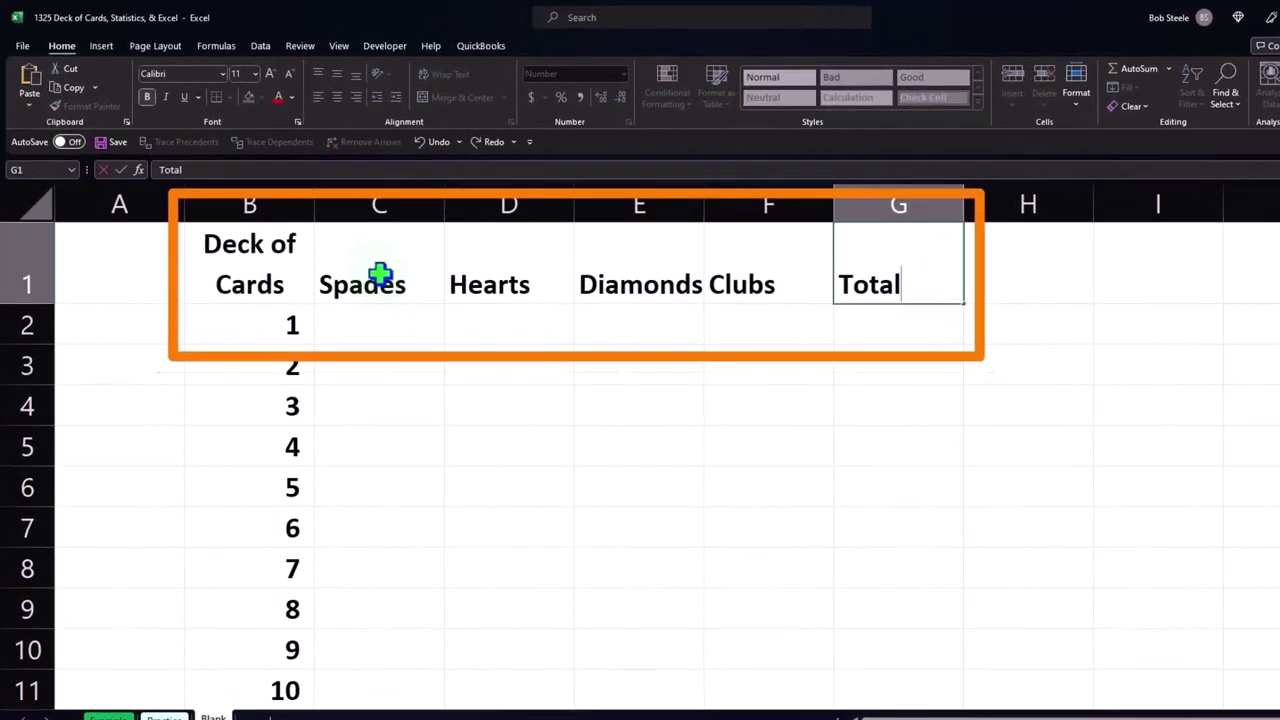
key("Return")
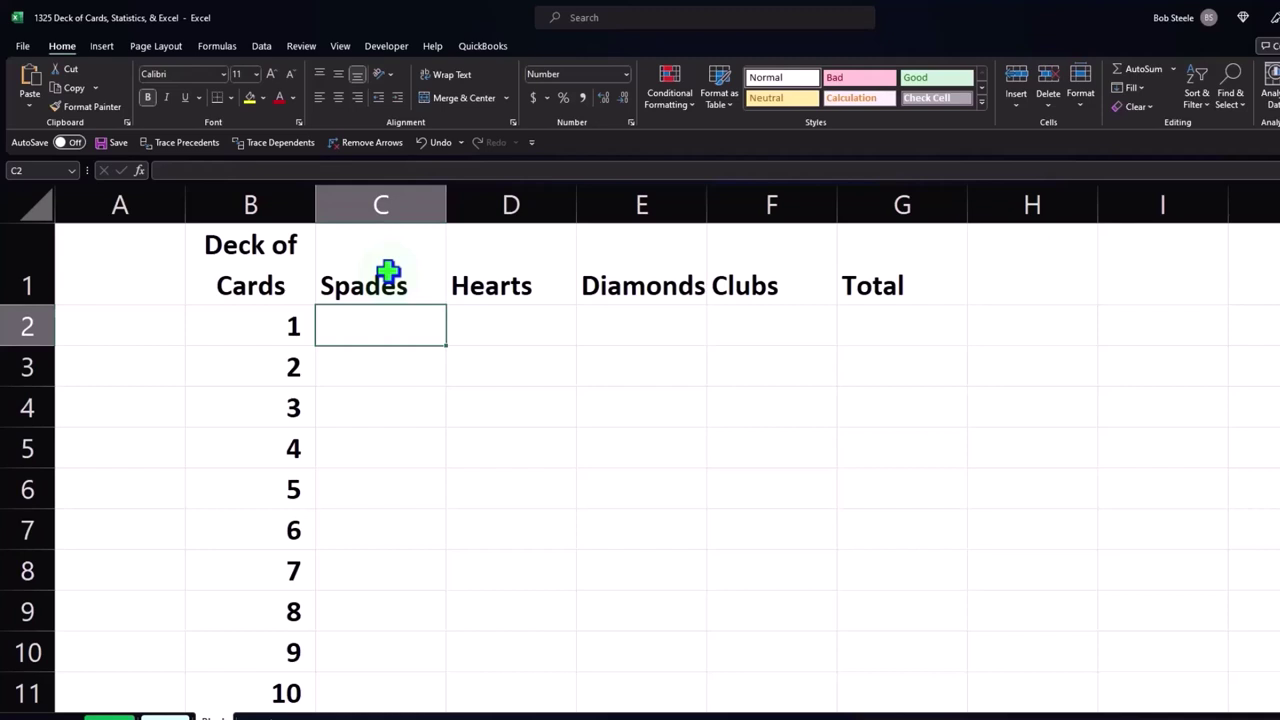
Enter 1 under each suit in C2:F2
type("1")
key("Tab")
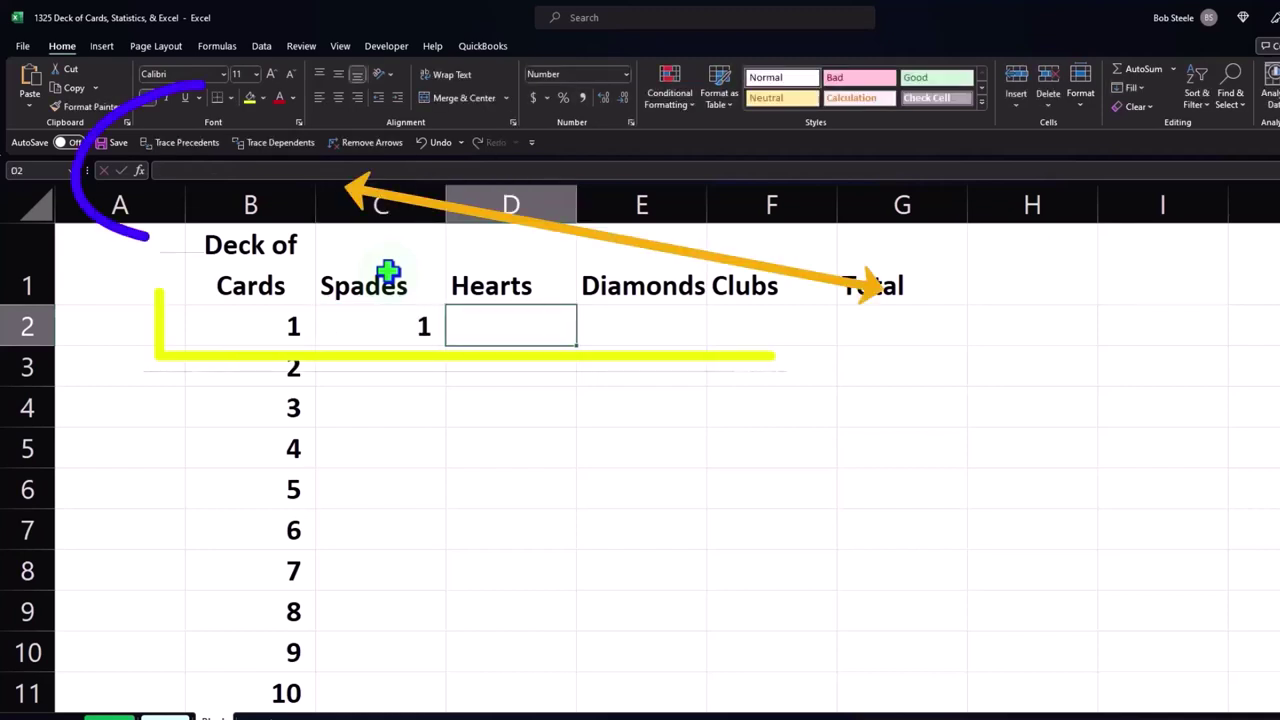
type("1")
key("Tab")
type("1")
key("Tab")
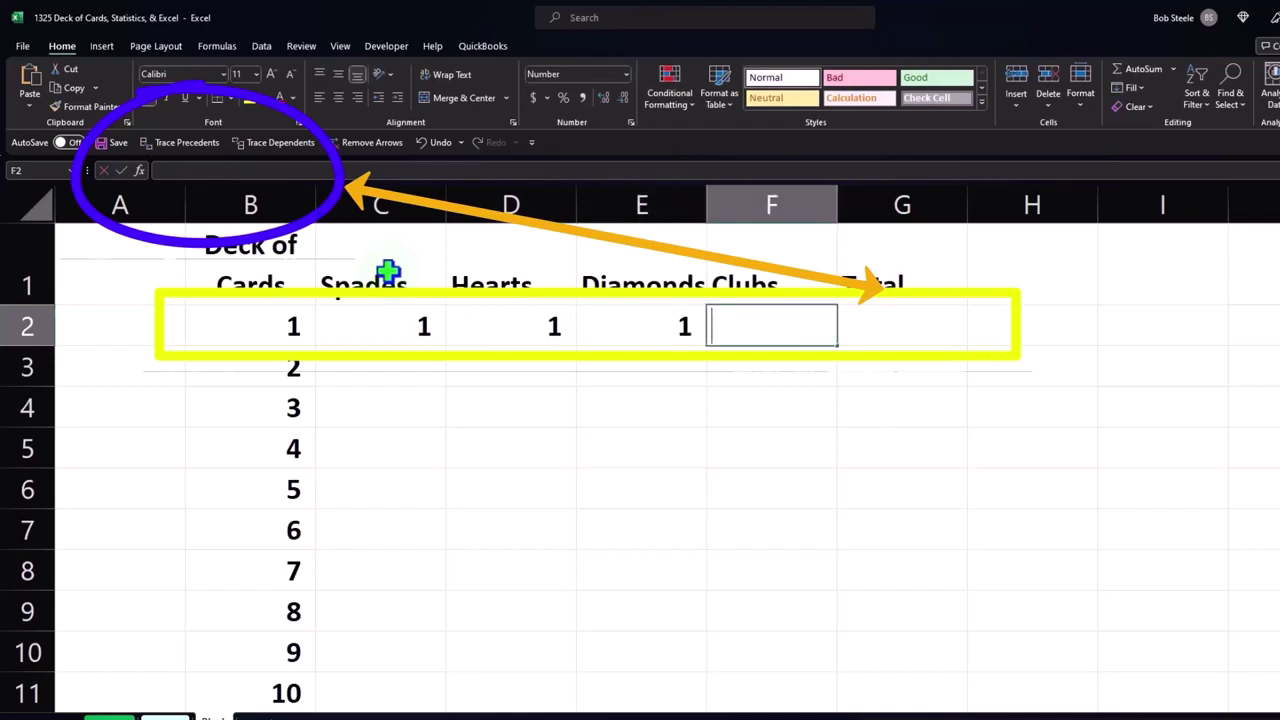
type("1")
key("Tab")
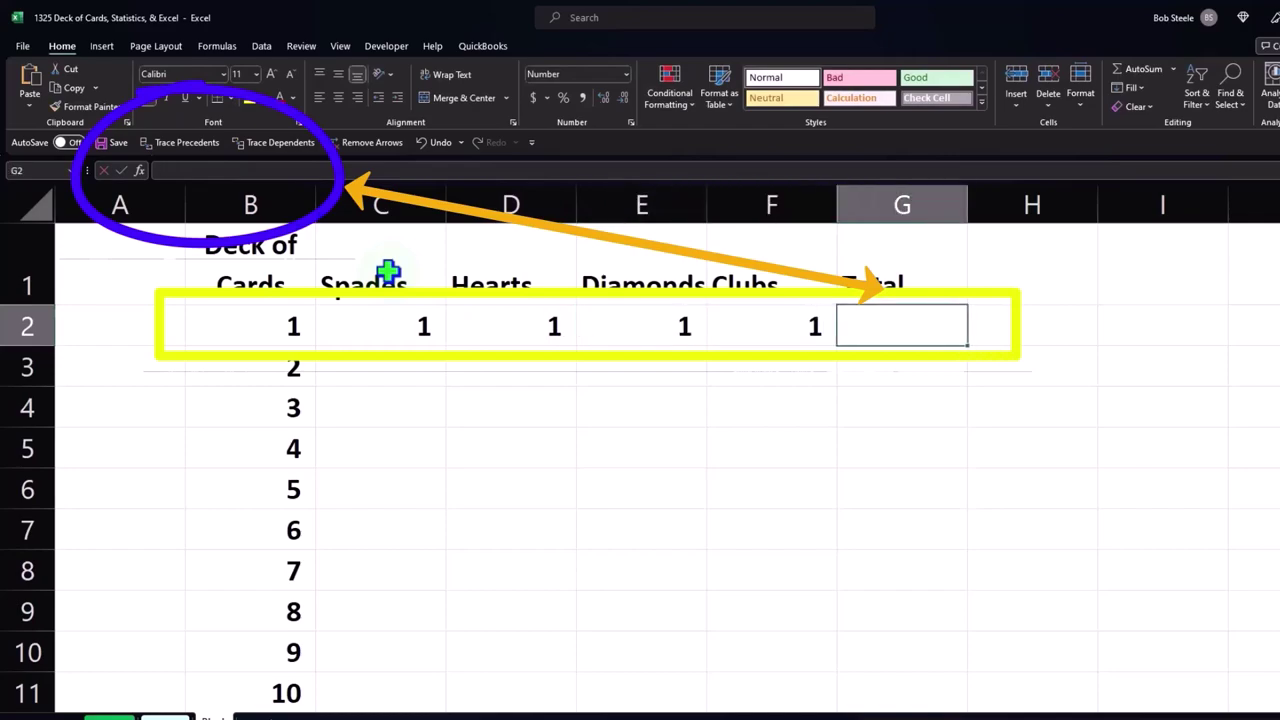
Total card 1 in G2 with =SUM(C2:F2), giving 4
type("=sum")
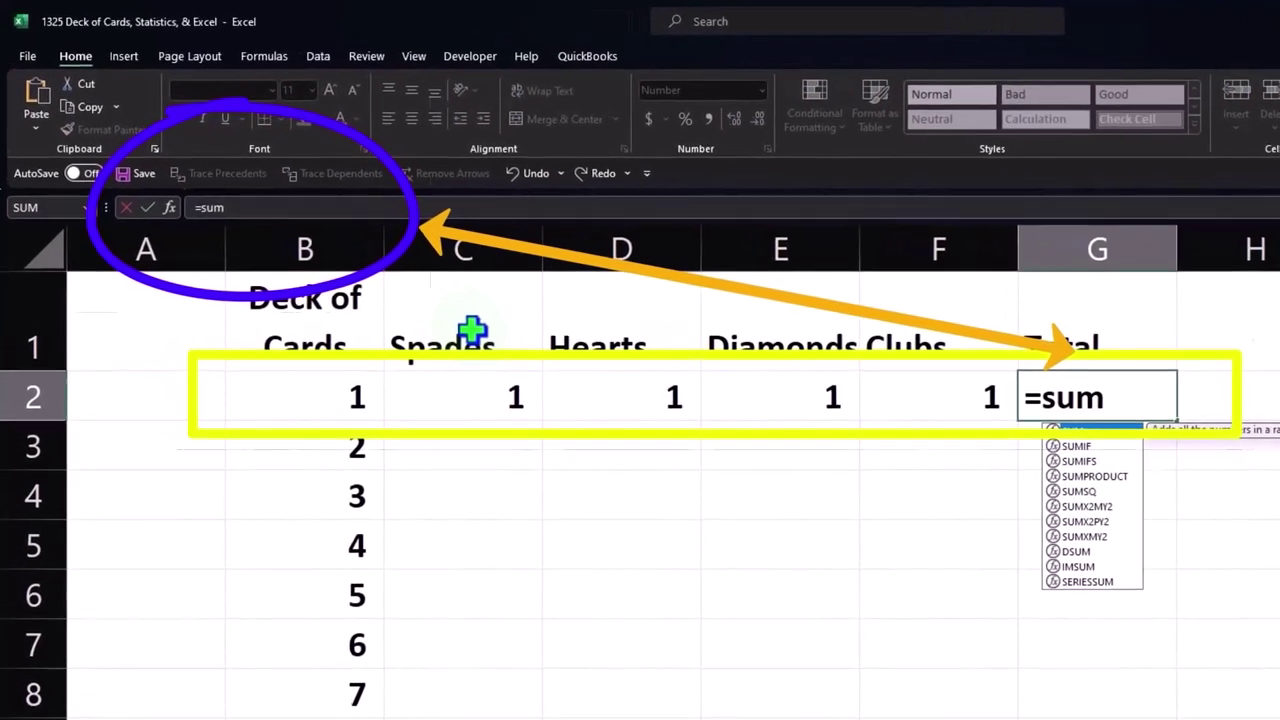
type("(")
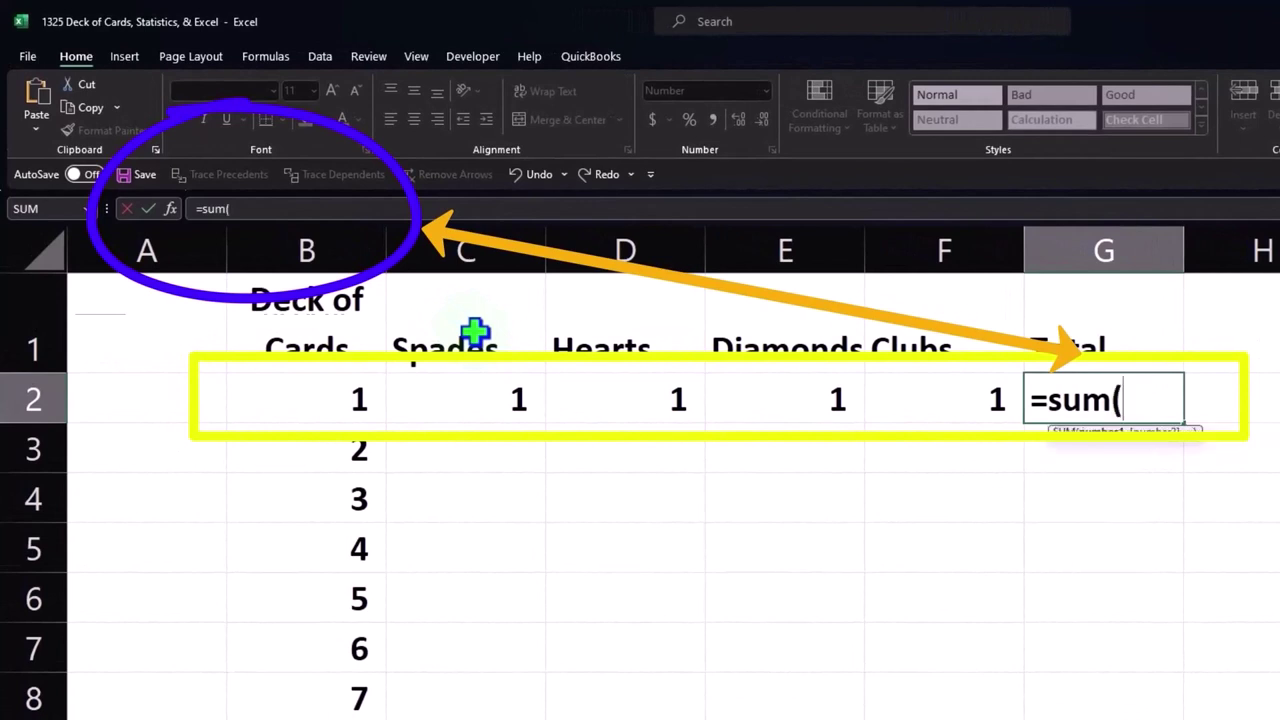
key("Left")
key("shift+Left")
key("shift+Left")
key("shift+Left")
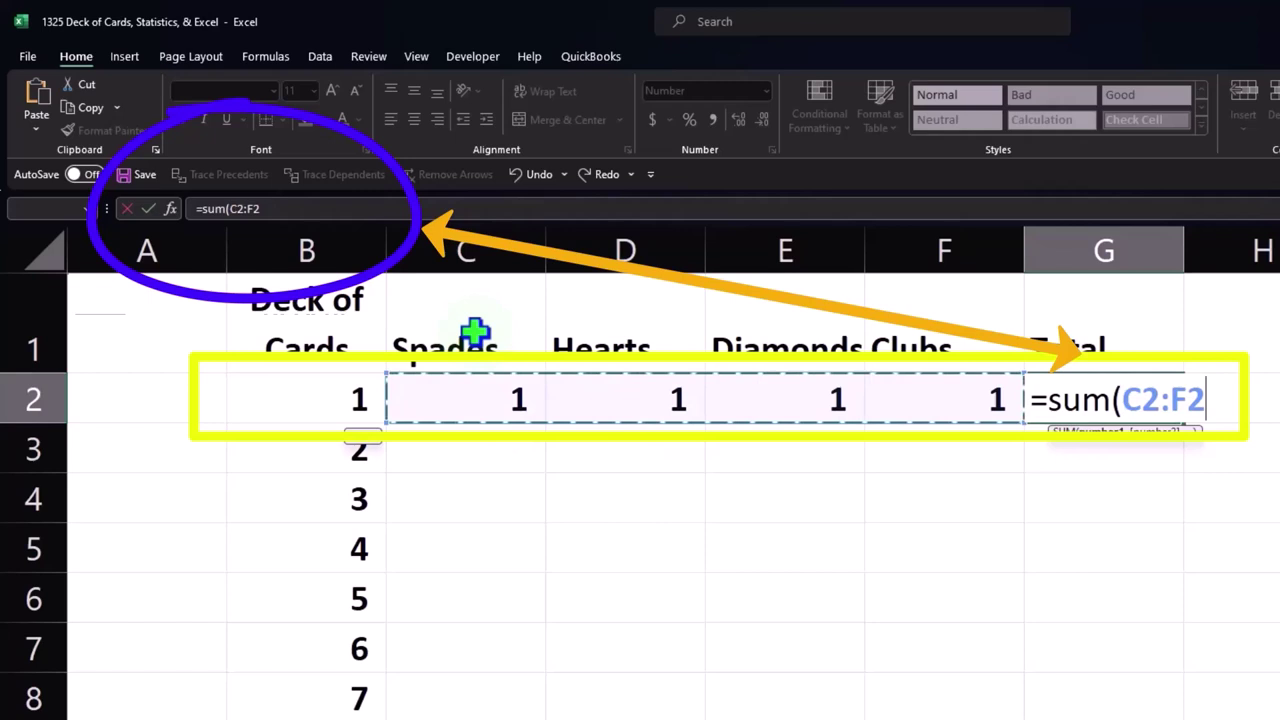
key("Return")
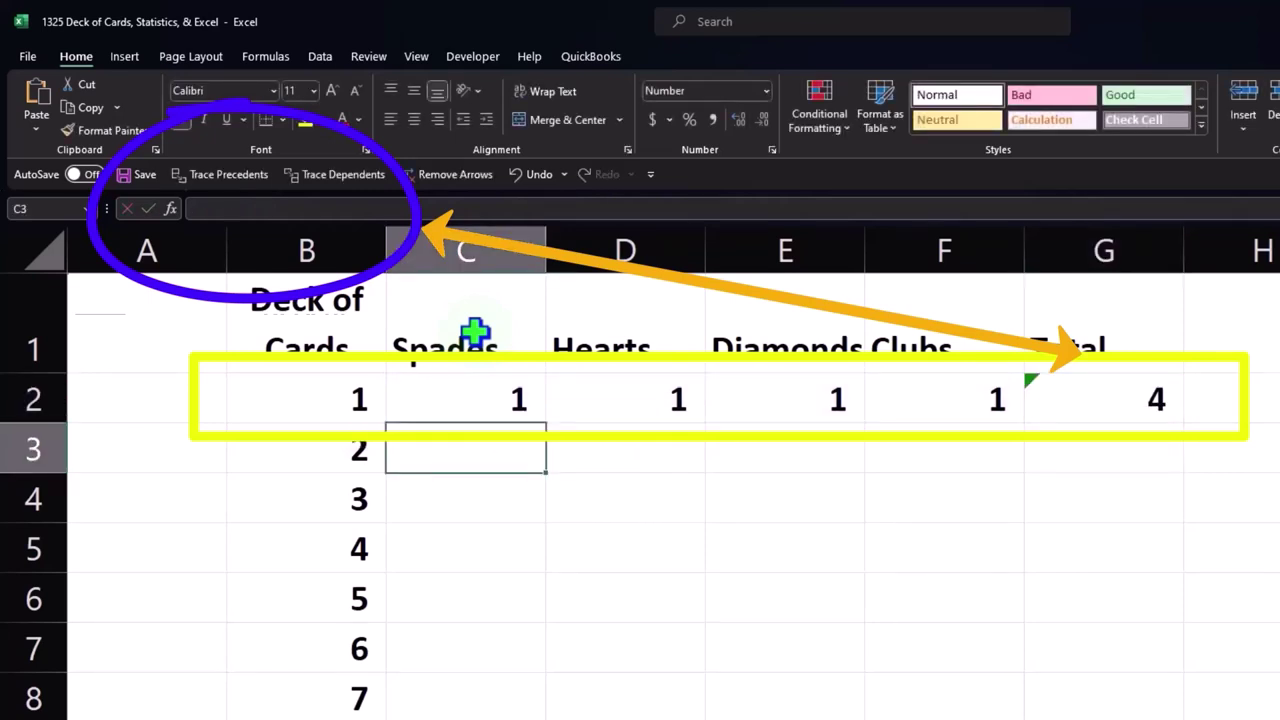
Enter 1 under each suit for card 2 in C3:F3
type("1")
key("Tab")
type("1")
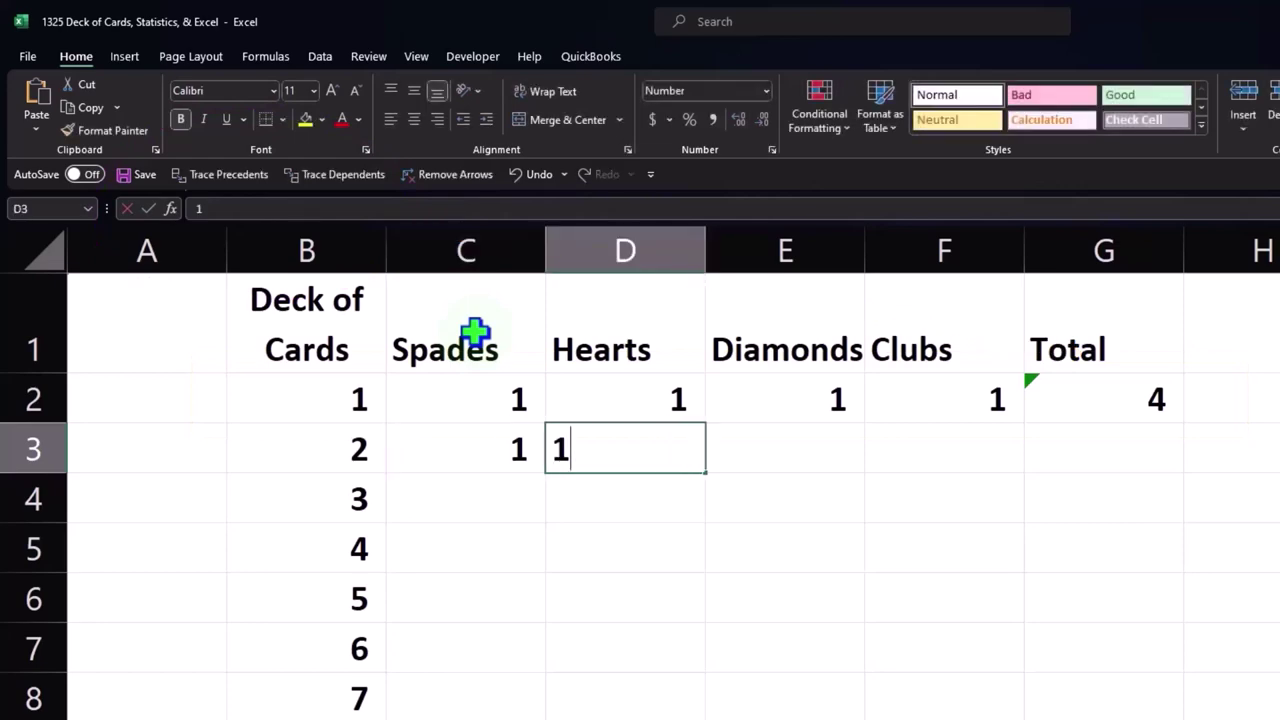
key("Tab")
type("1")
key("Tab")
type("1")
key("Tab")
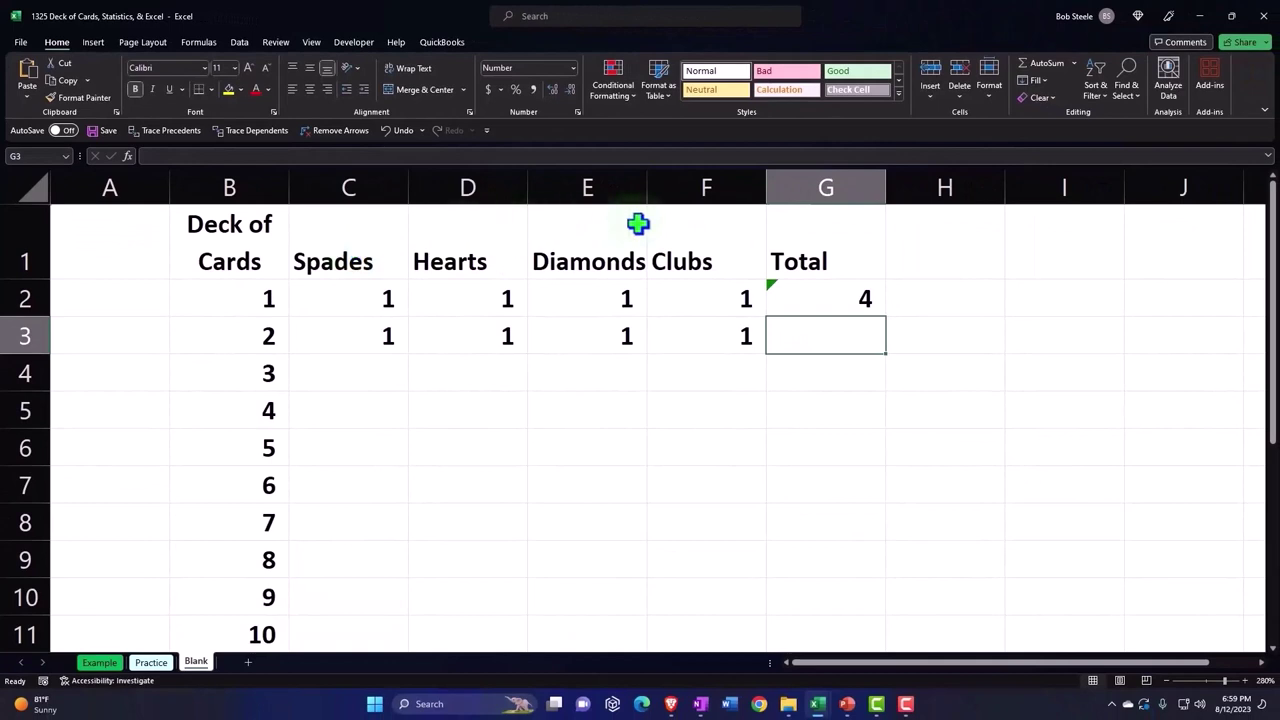
left_click_drag(378, 240, 660, 252)
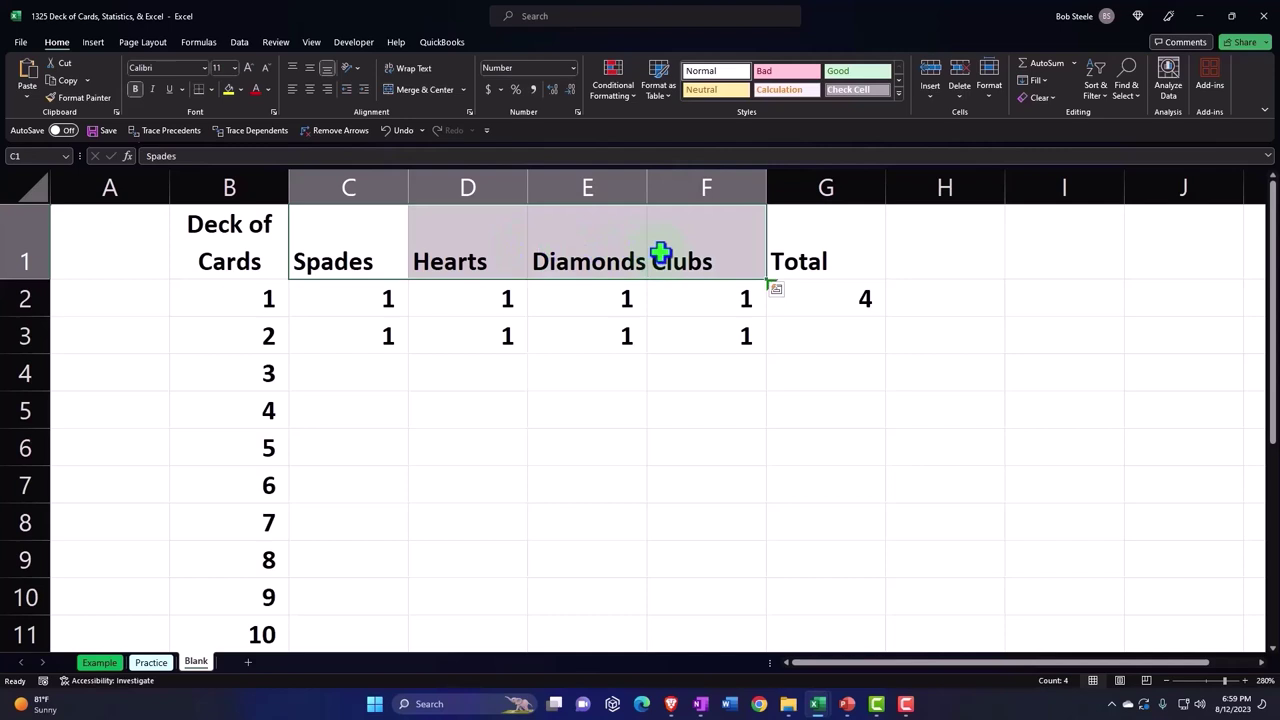
Total card 2 in G3 with =SUM(C3:F3)
left_click(830, 335)
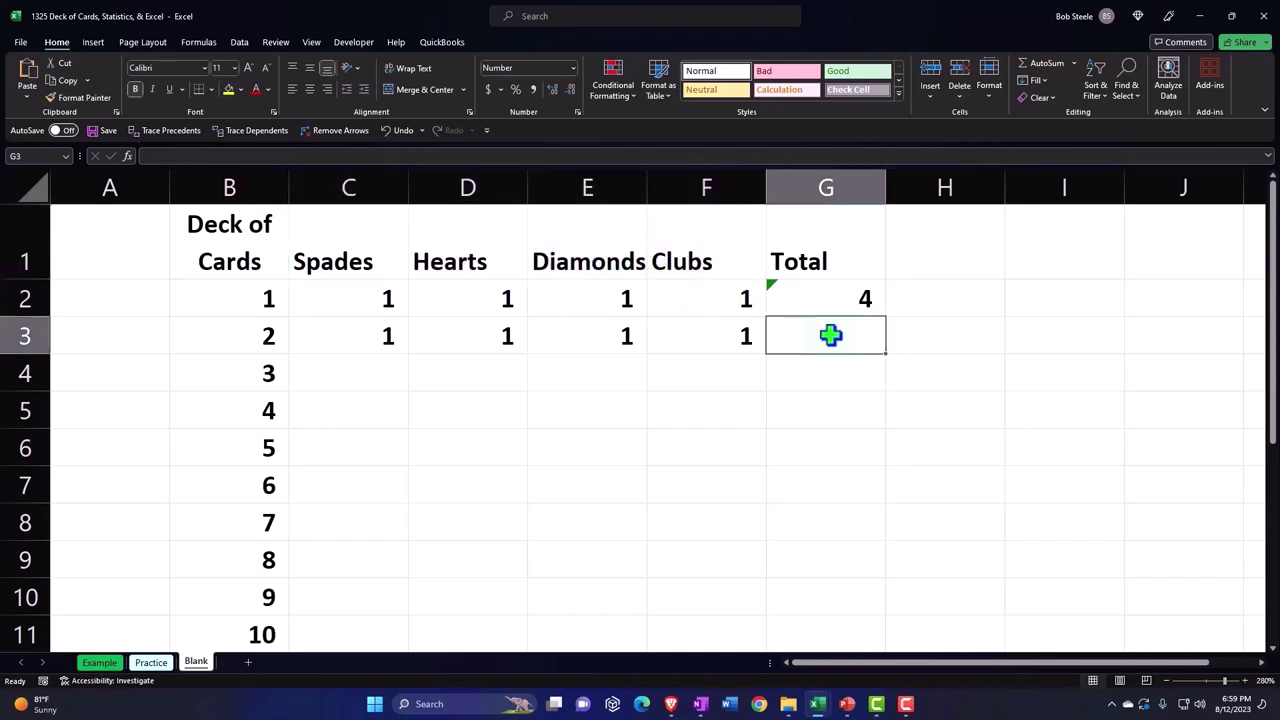
type("=sum(")
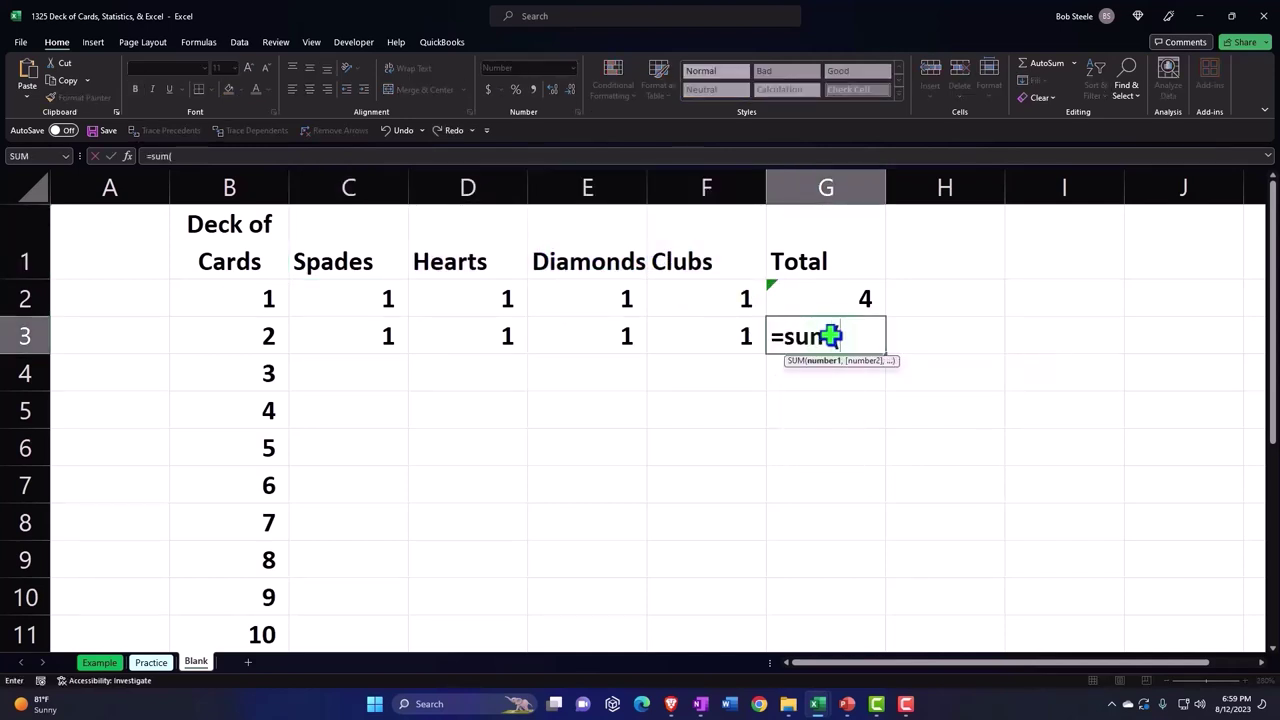
key("Left")
key("shift+Left")
key("shift+Left")
key("shift+Left")
key("Return")
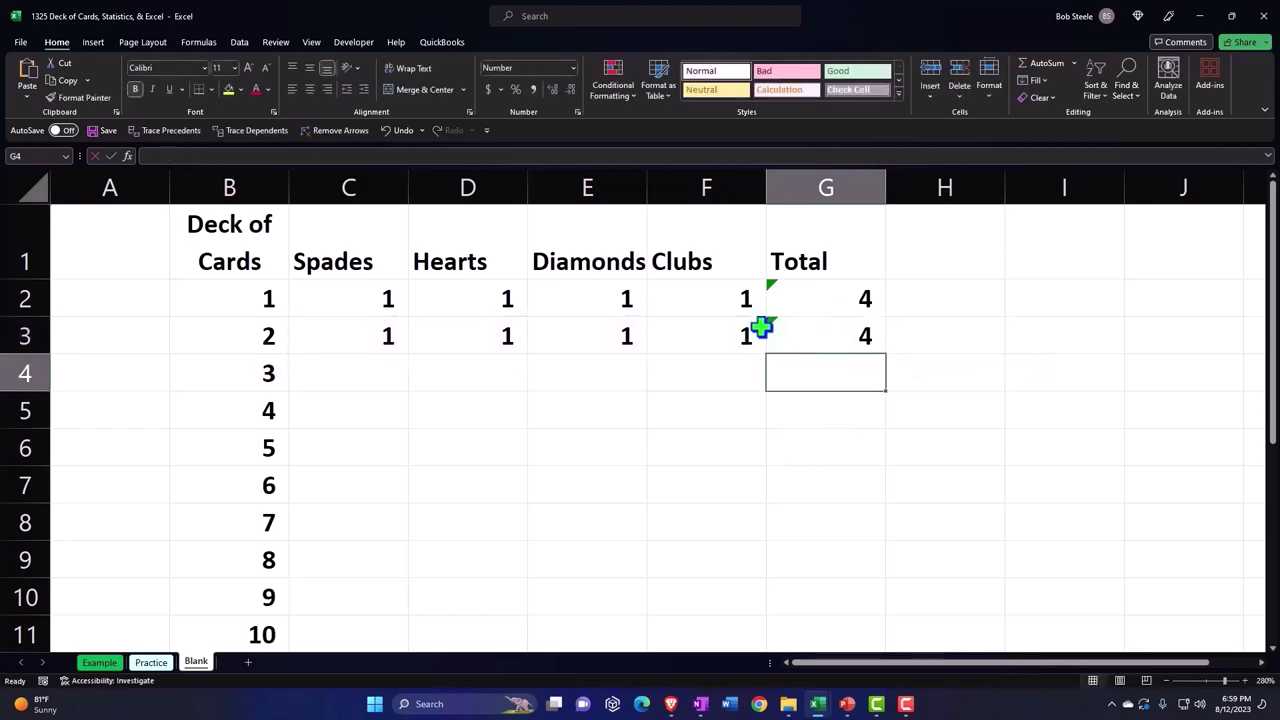
Paste the 1s into C4:F14 and fill the G3 total down to G14
left_click_drag(383, 328, 663, 328)
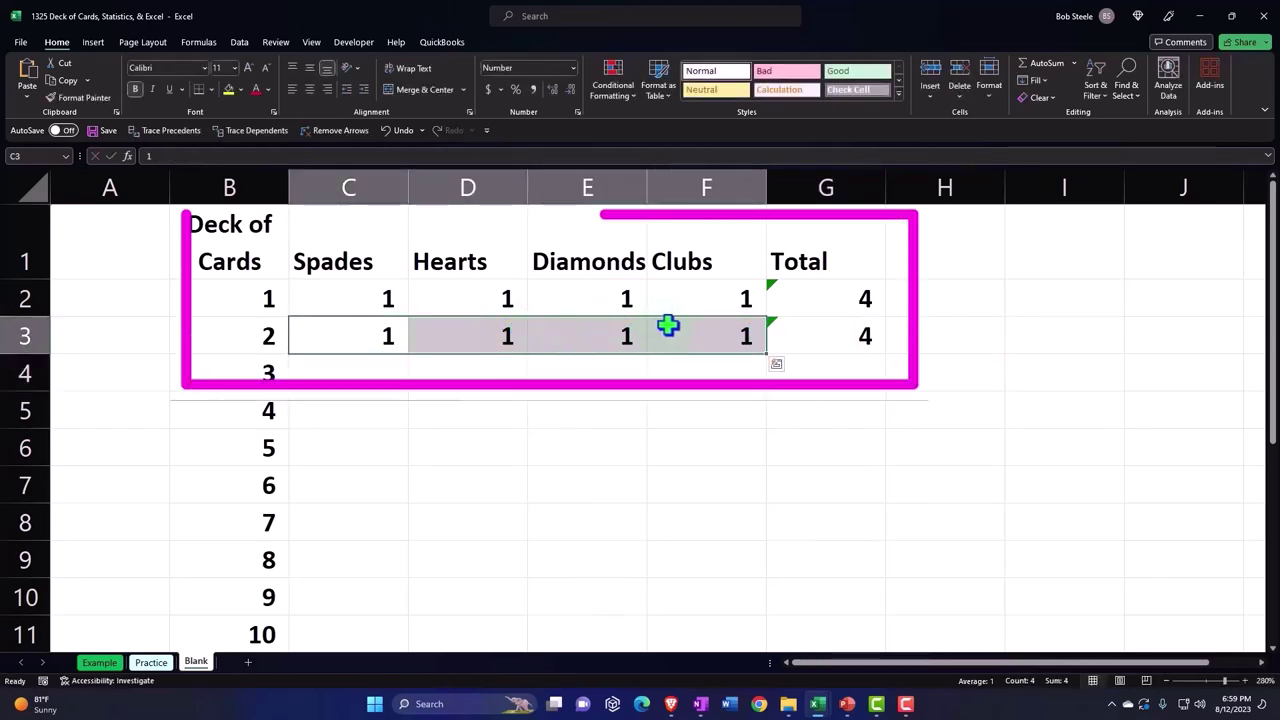
key("ctrl+c")
left_click_drag(360, 373, 354, 663)
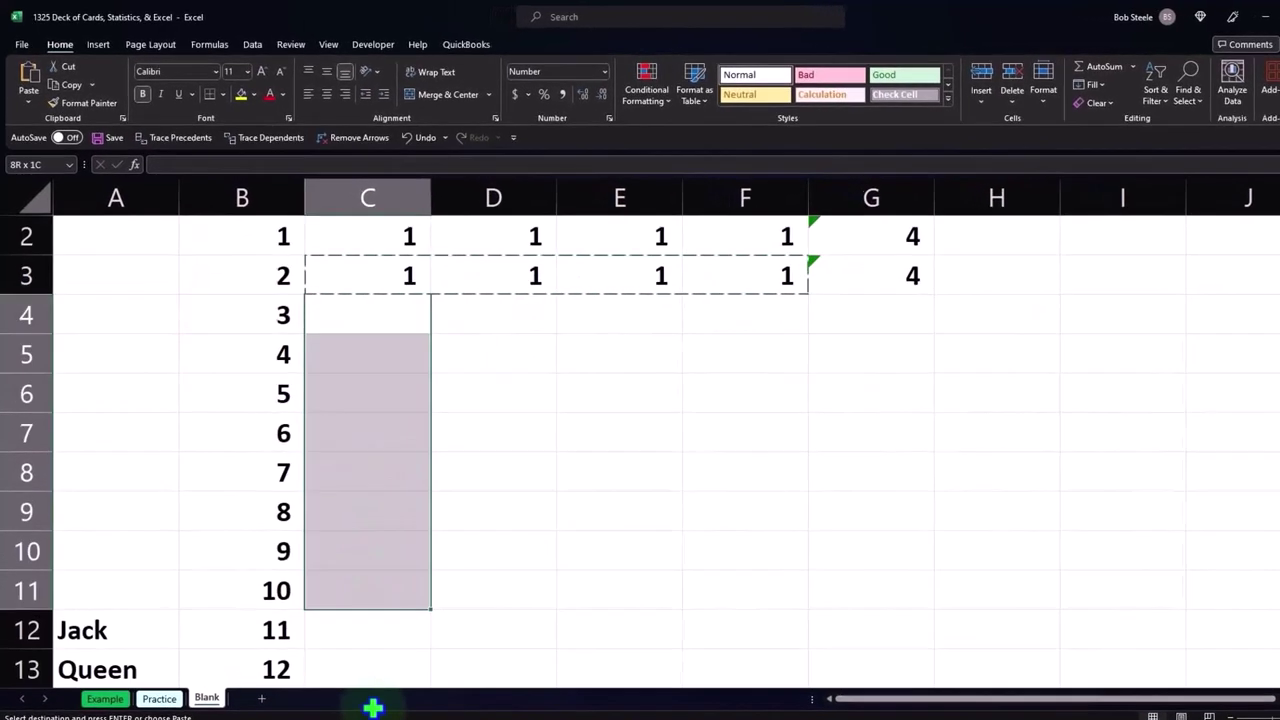
left_click_drag(383, 716, 376, 625)
key("ctrl+v")
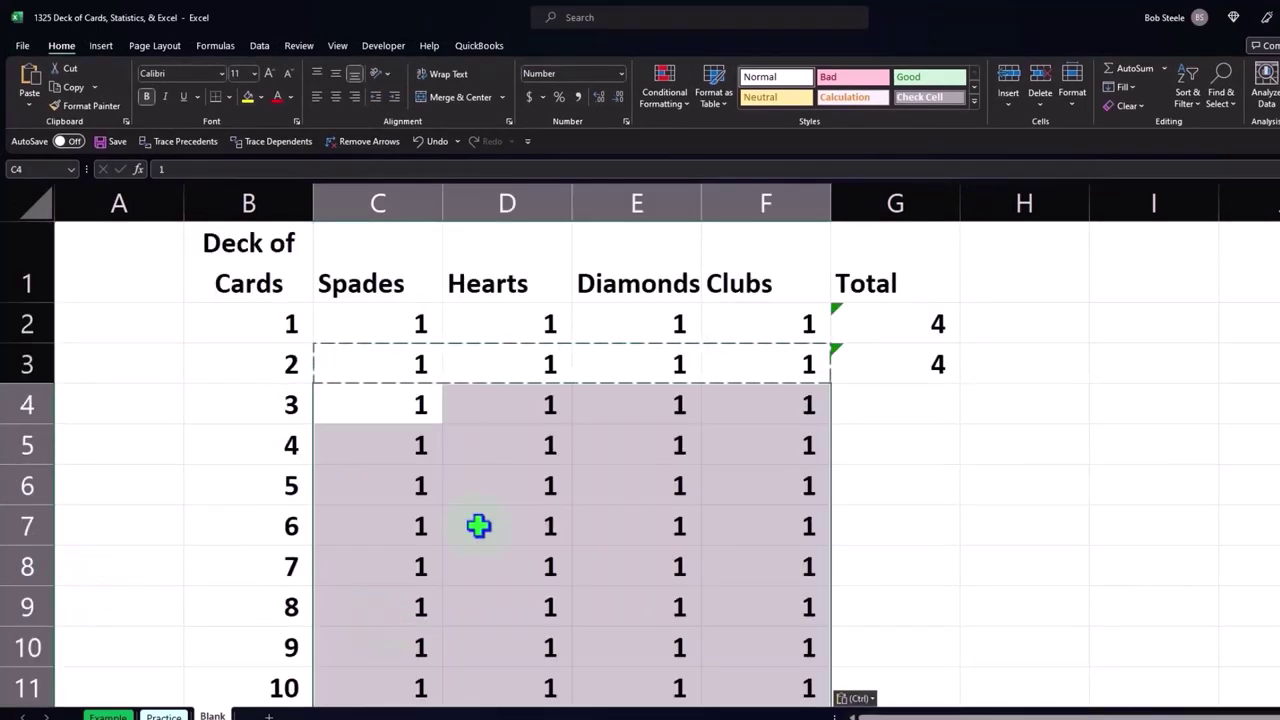
left_click(910, 370)
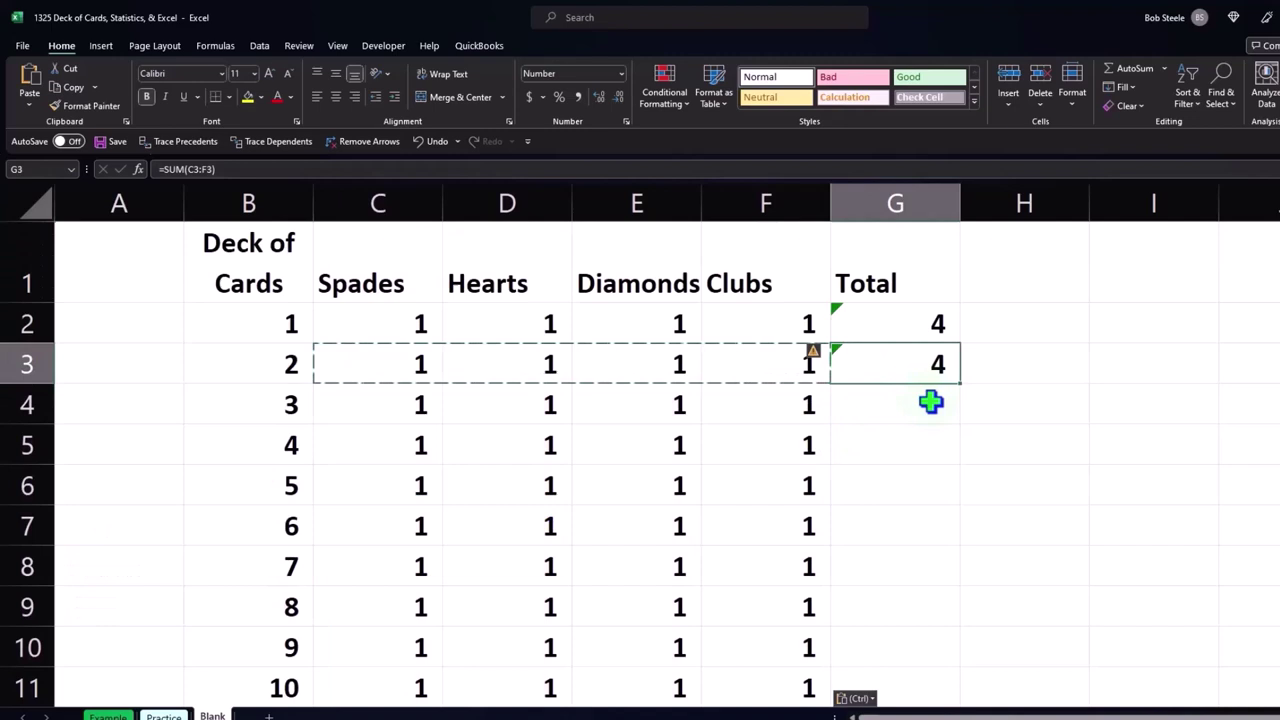
left_click_drag(961, 384, 914, 651)
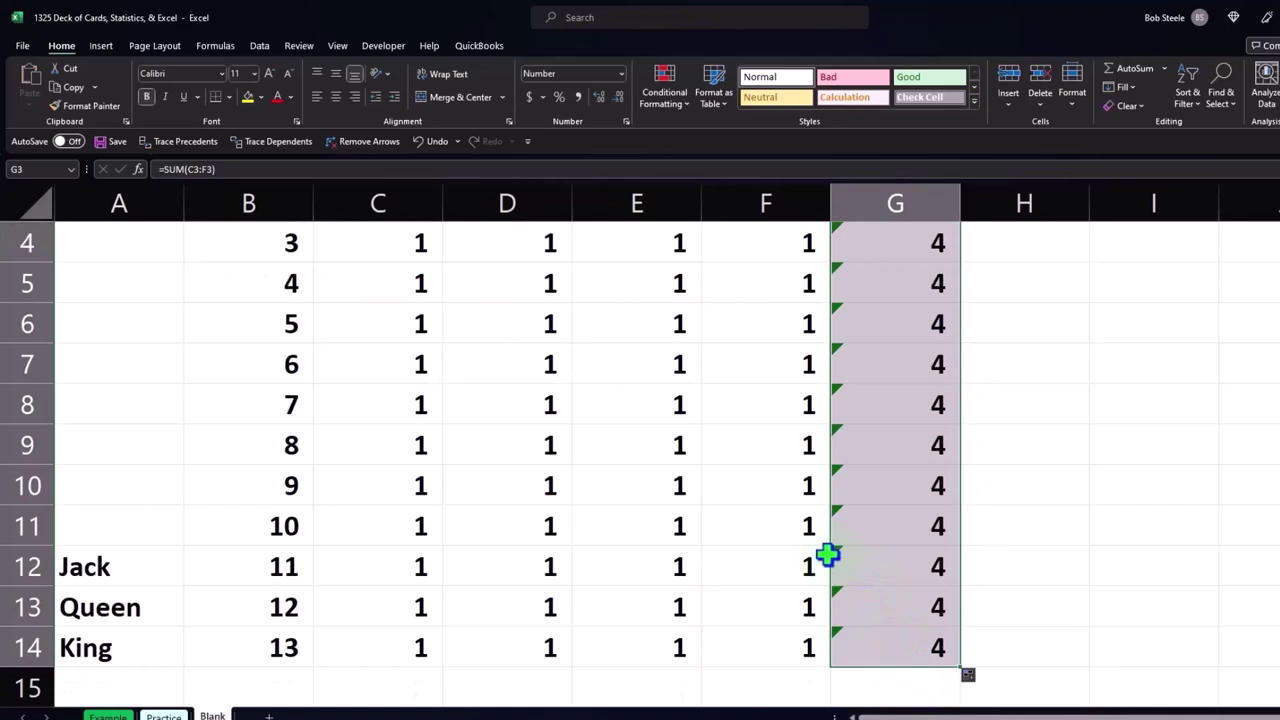
Label A15 'Total' and sum the Spades column in C15 to 13
scroll(828, 555, "down", 1)
left_click(117, 565)
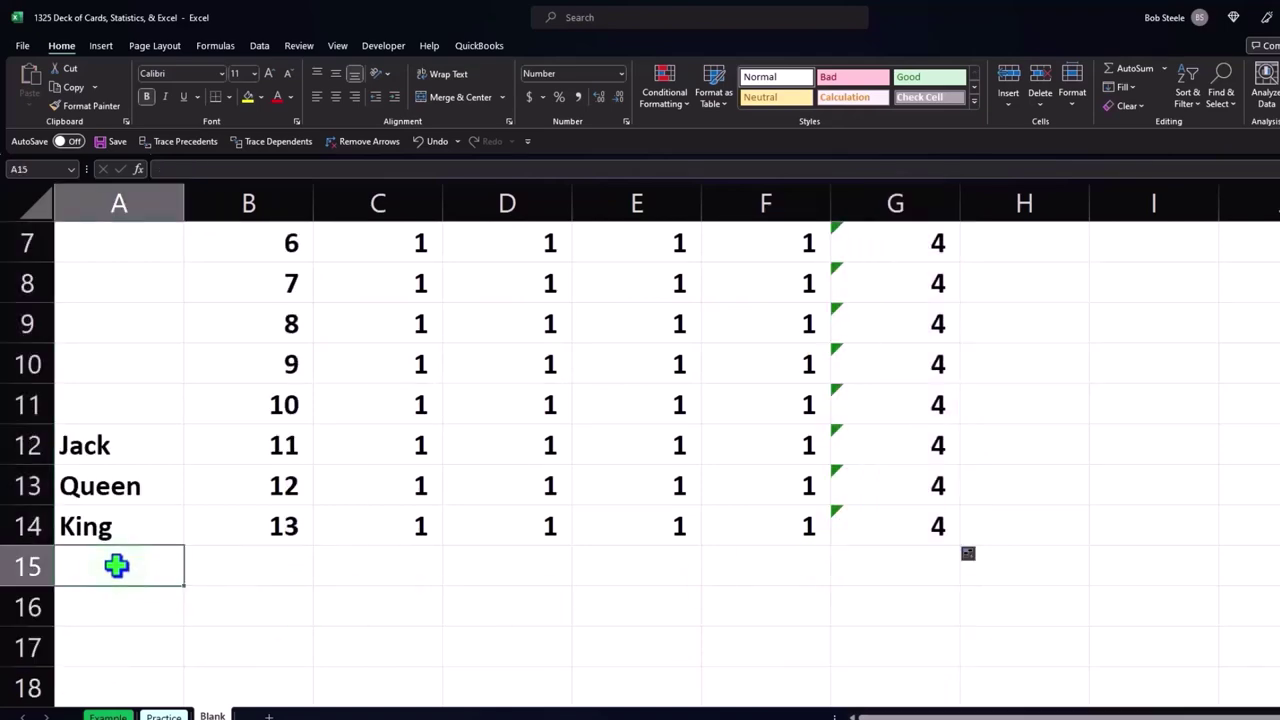
type("Total")
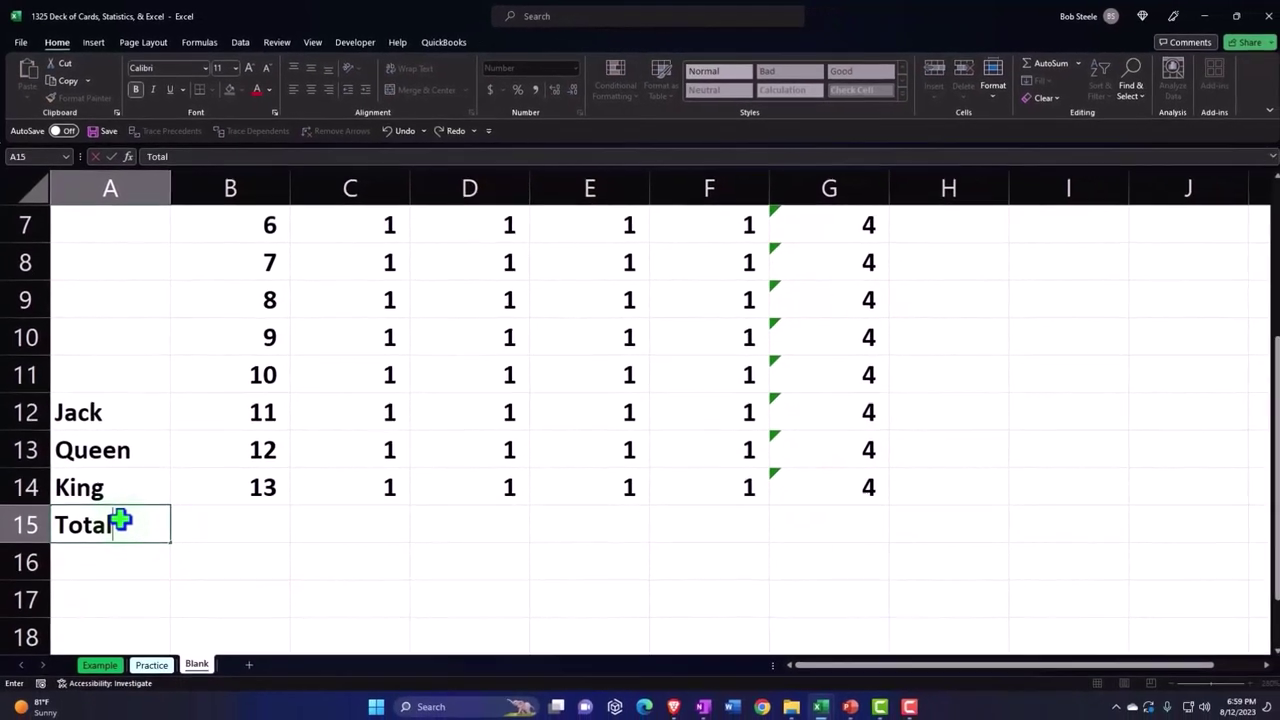
key("Tab")
key("Tab")
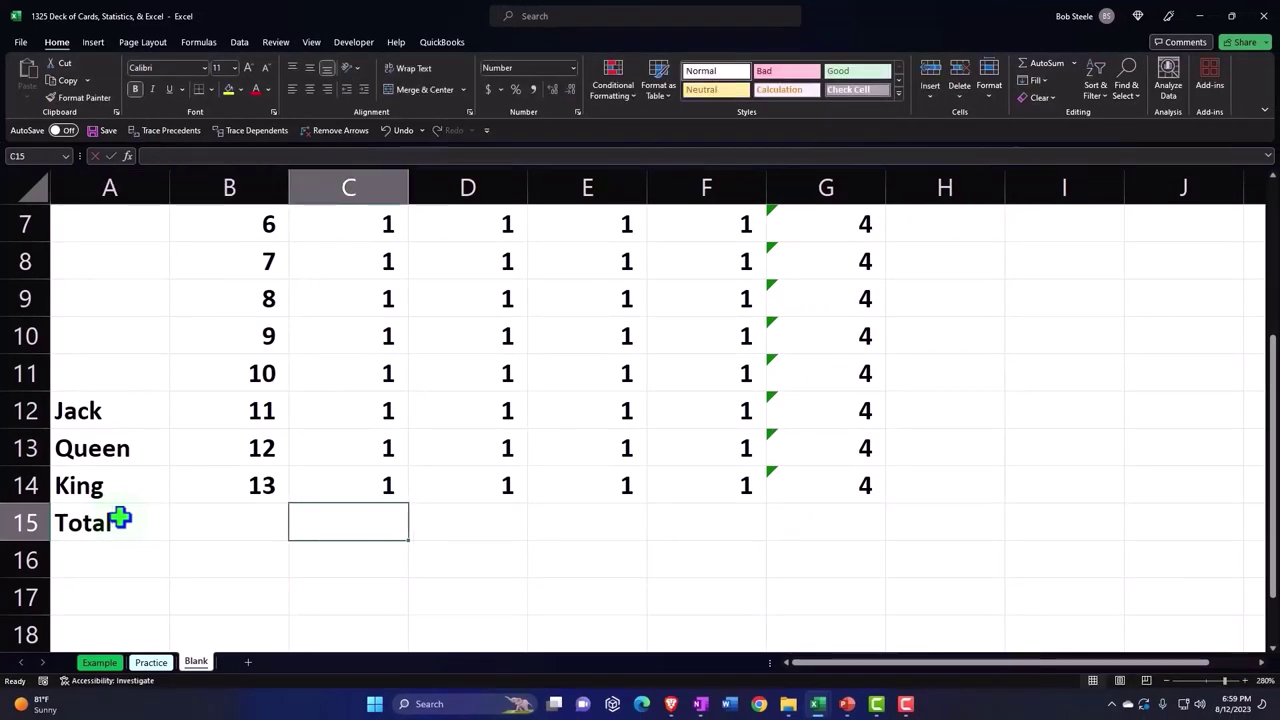
type("=")
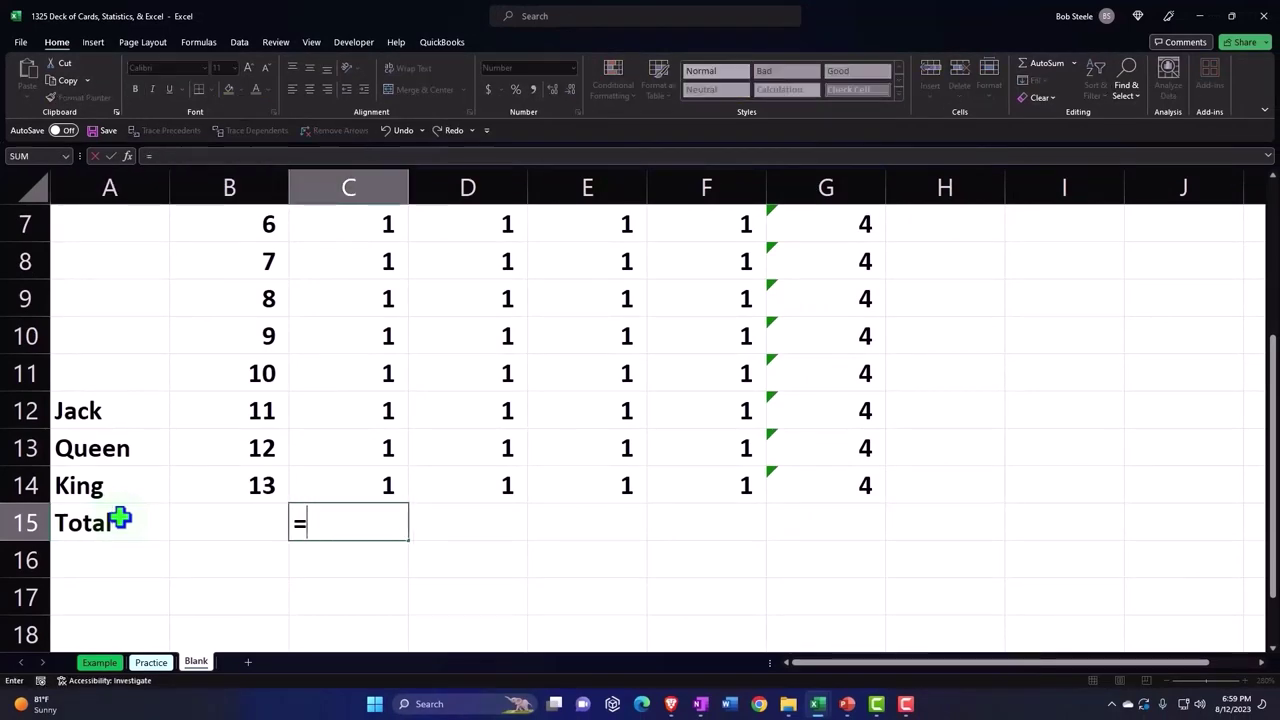
type("sum(")
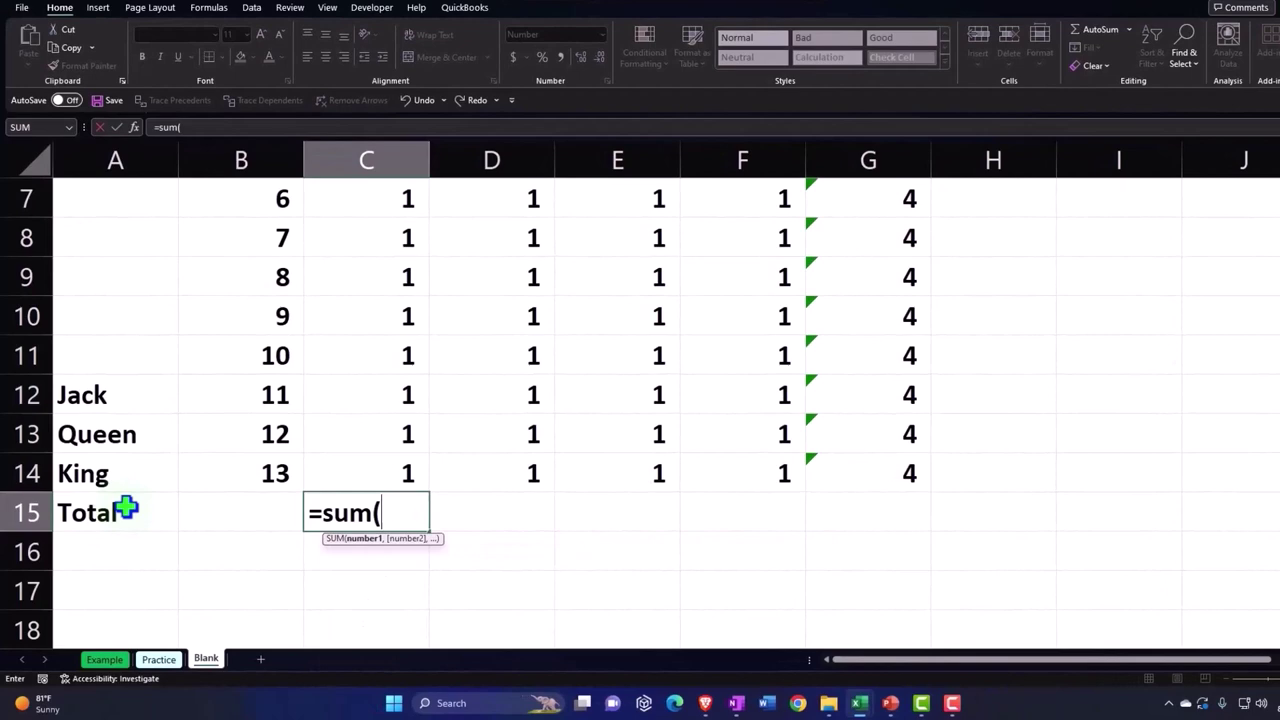
key("Up")
key("shift+Up")
key("shift+Up")
key("shift+Up")
key("shift+Up")
key("shift+Up")
key("shift+Up")
key("shift+Up")
key("shift+Up")
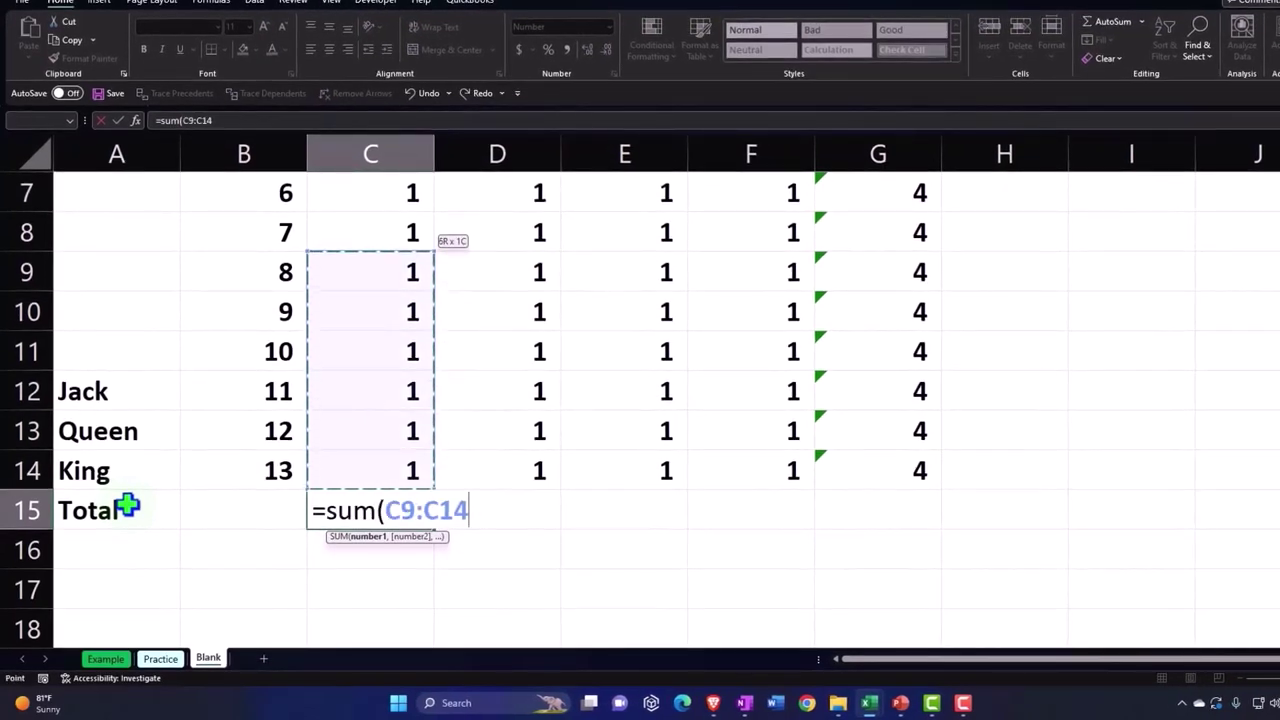
key("shift+Up")
key("shift+Up")
key("shift+Up")
key("shift+Up")
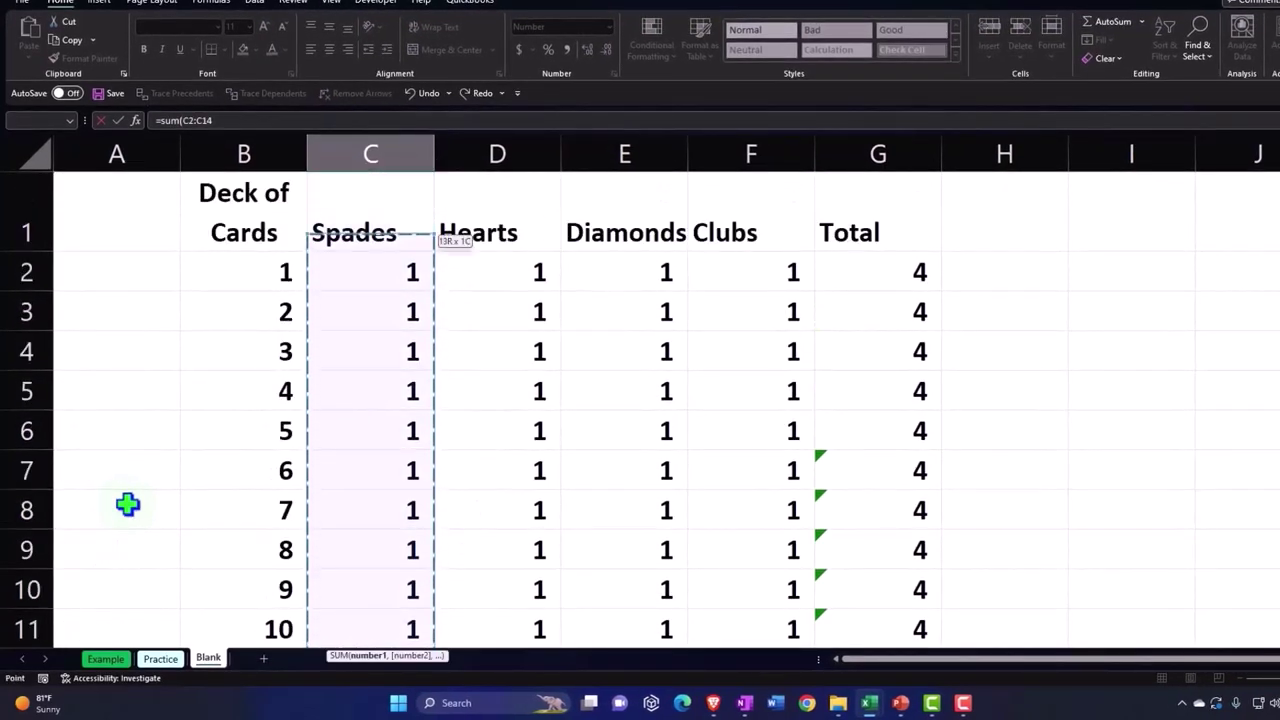
key("Return")
Sum the Hearts column in D15 with =SUM(D2:D14)
key("Right")
key("Right")
key("Right")
key("Right")
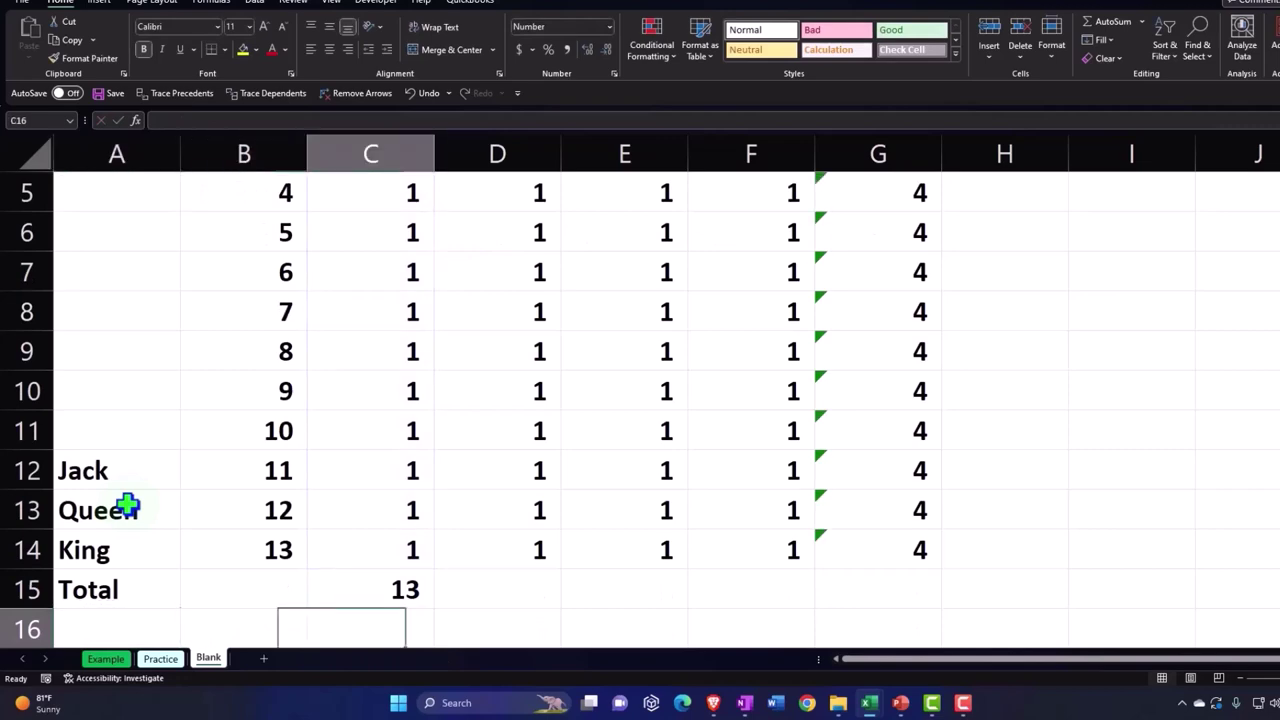
key("Up")
key("Left")
type("=")
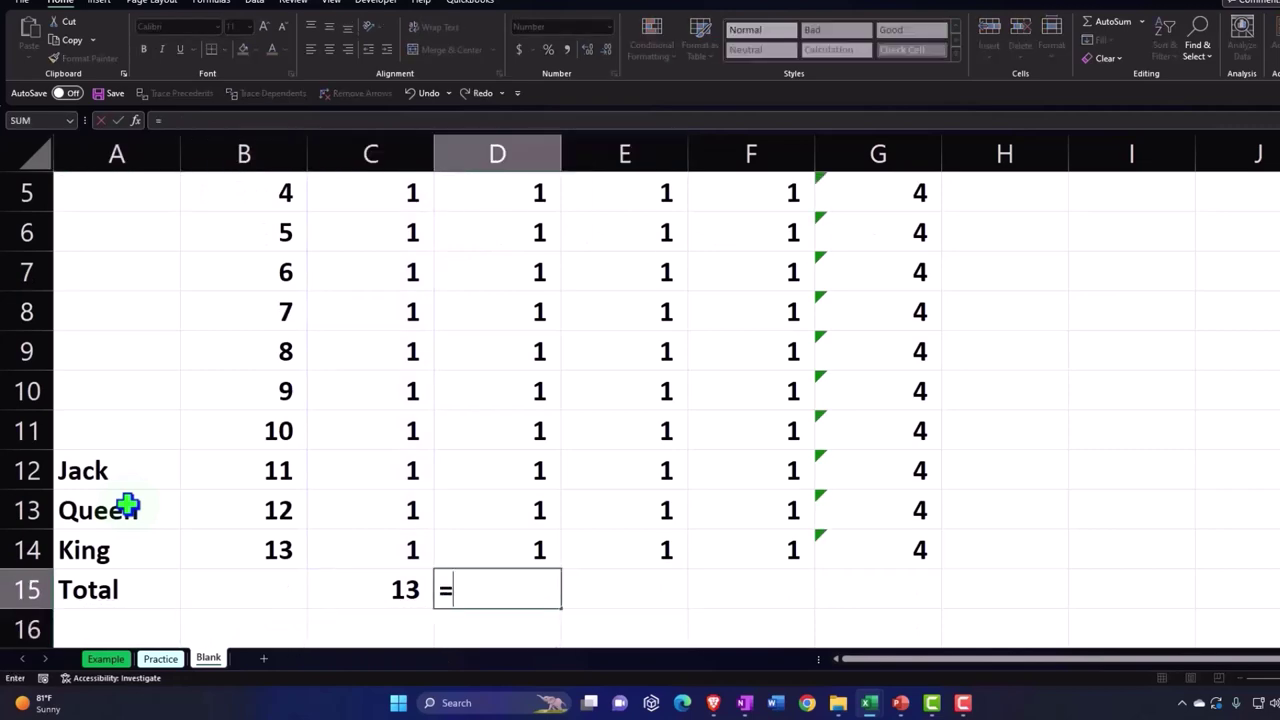
type("sum")
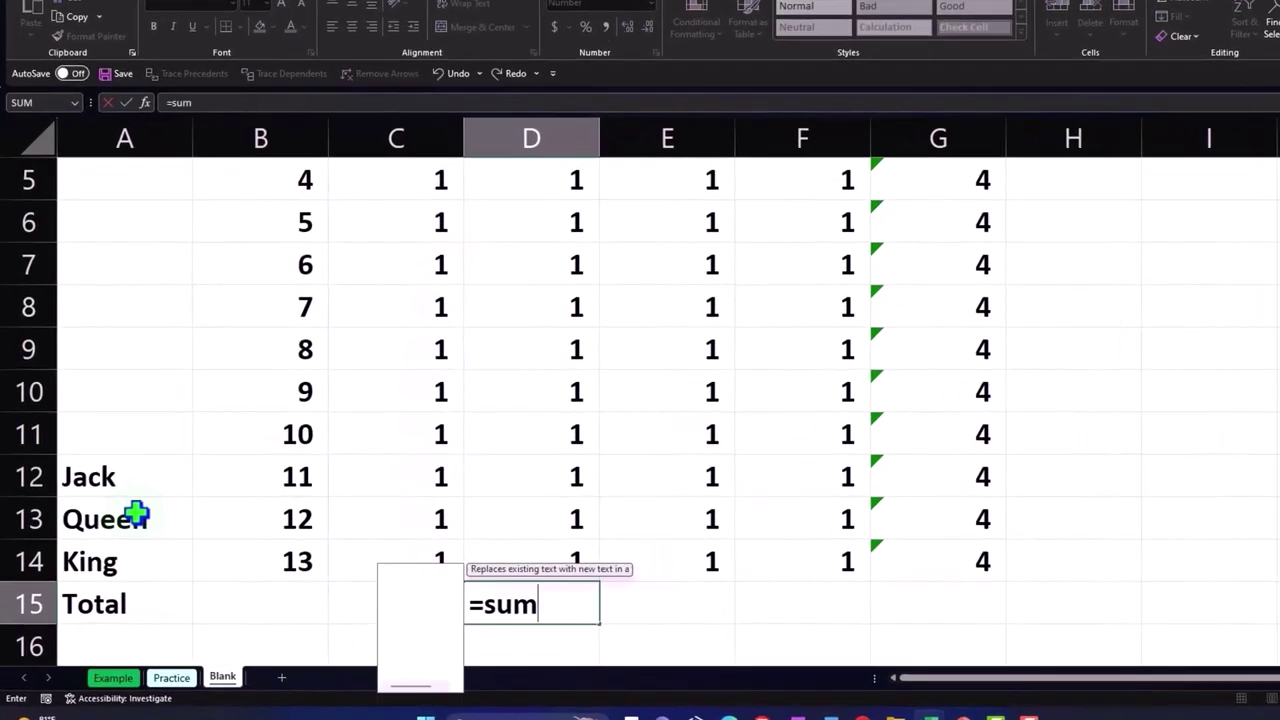
type("(")
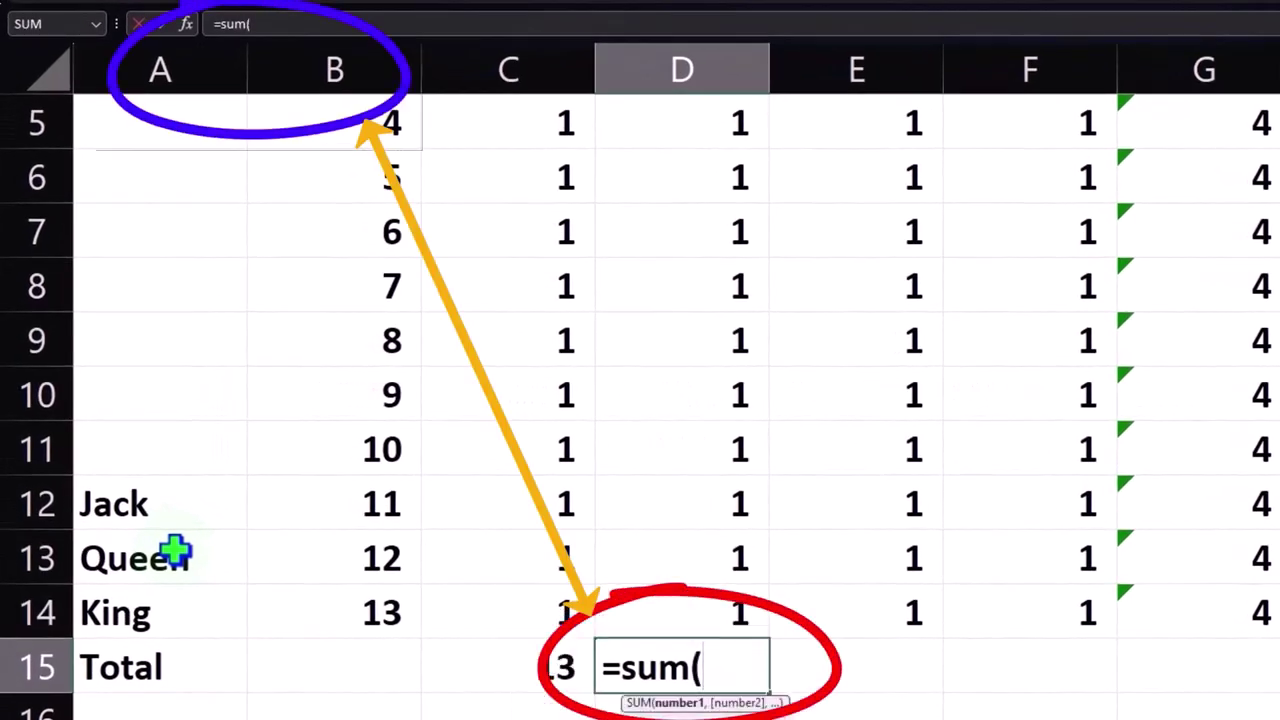
key("Up")
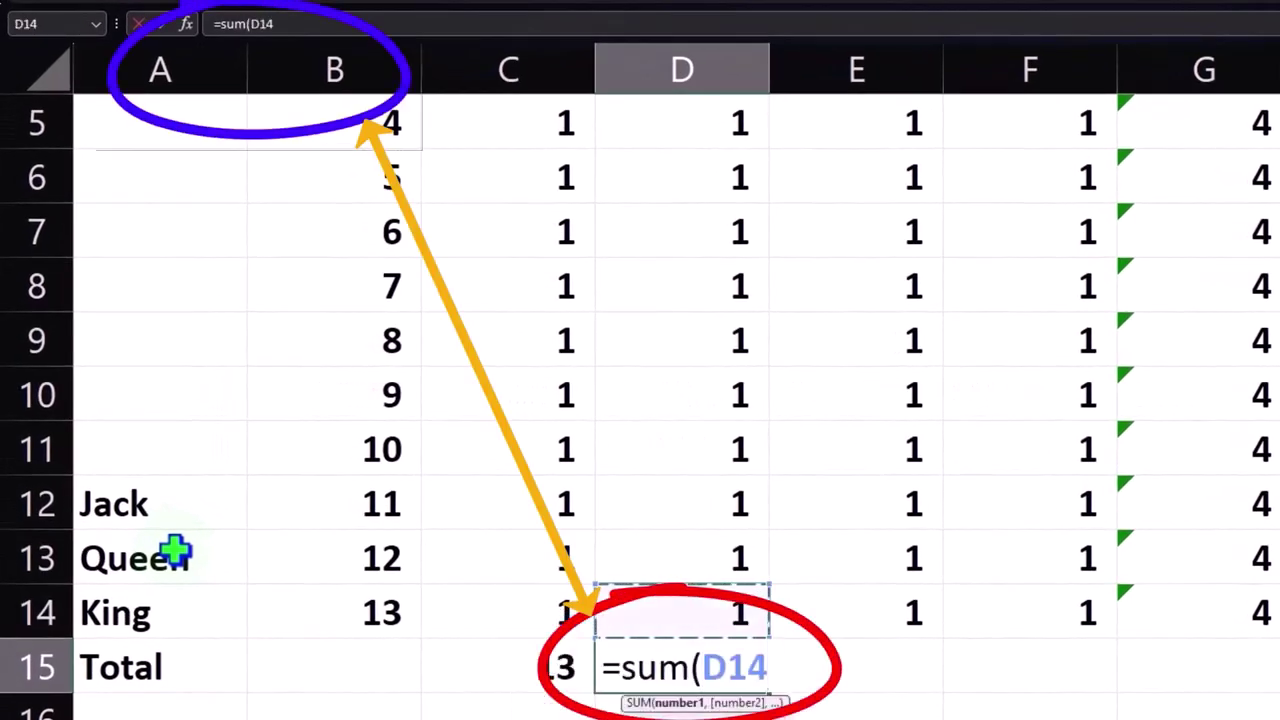
key("shift+Up")
key("shift+Up")
key("shift+Up")
key("shift+Up")
key("shift+Up")
key("shift+Up")
key("shift+Up")
key("shift+Up")
key("shift+Up")
key("shift+Up")
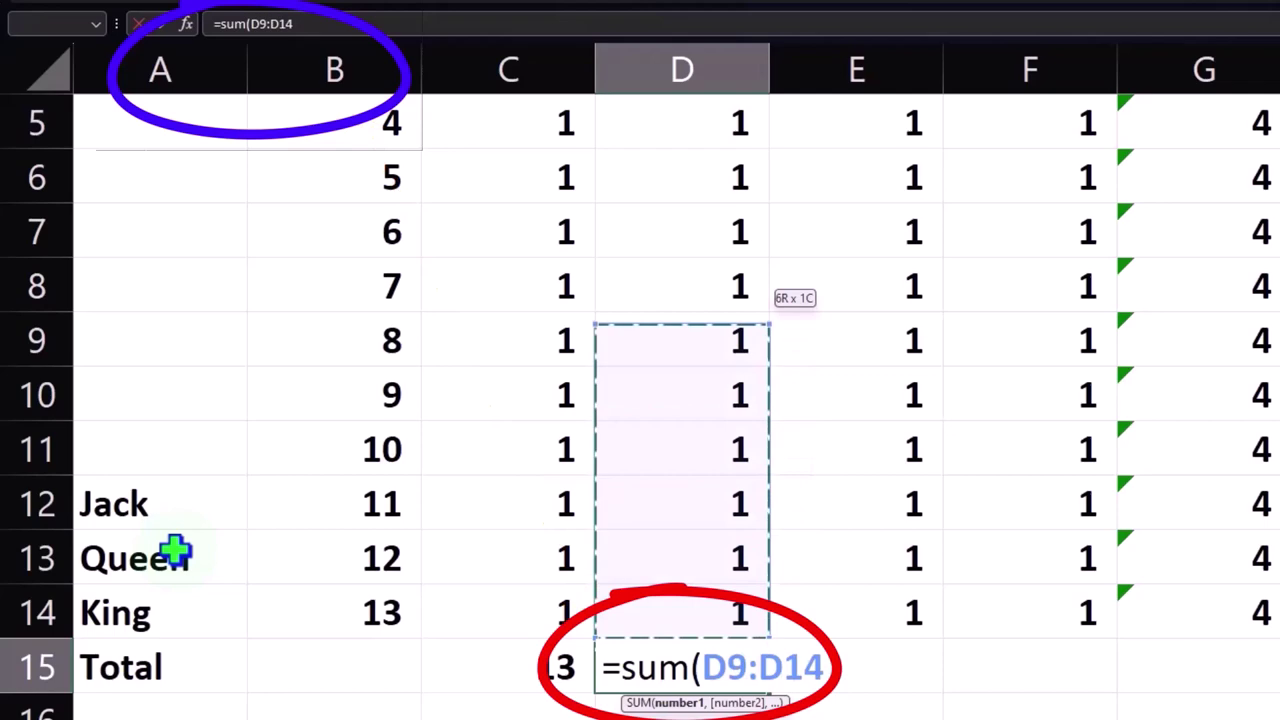
key("shift+Up")
key("shift+Up")
key("shift+Up")
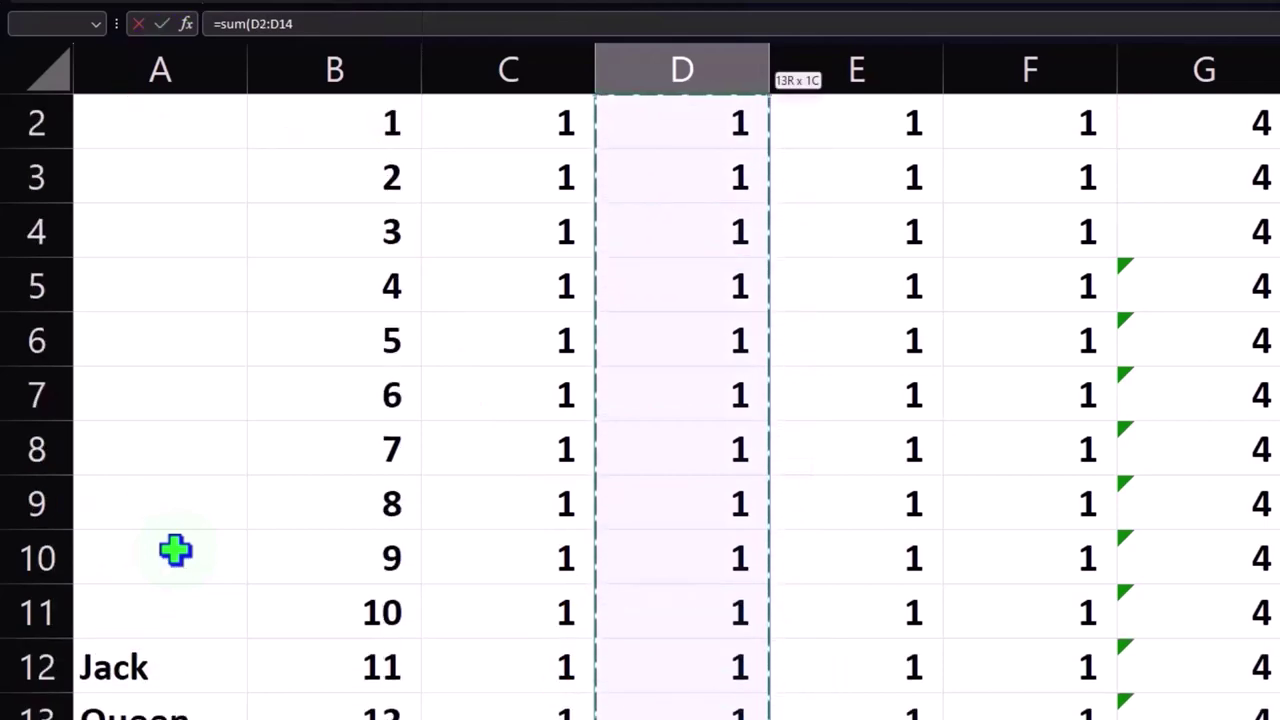
key("shift+Down")
key("Return")
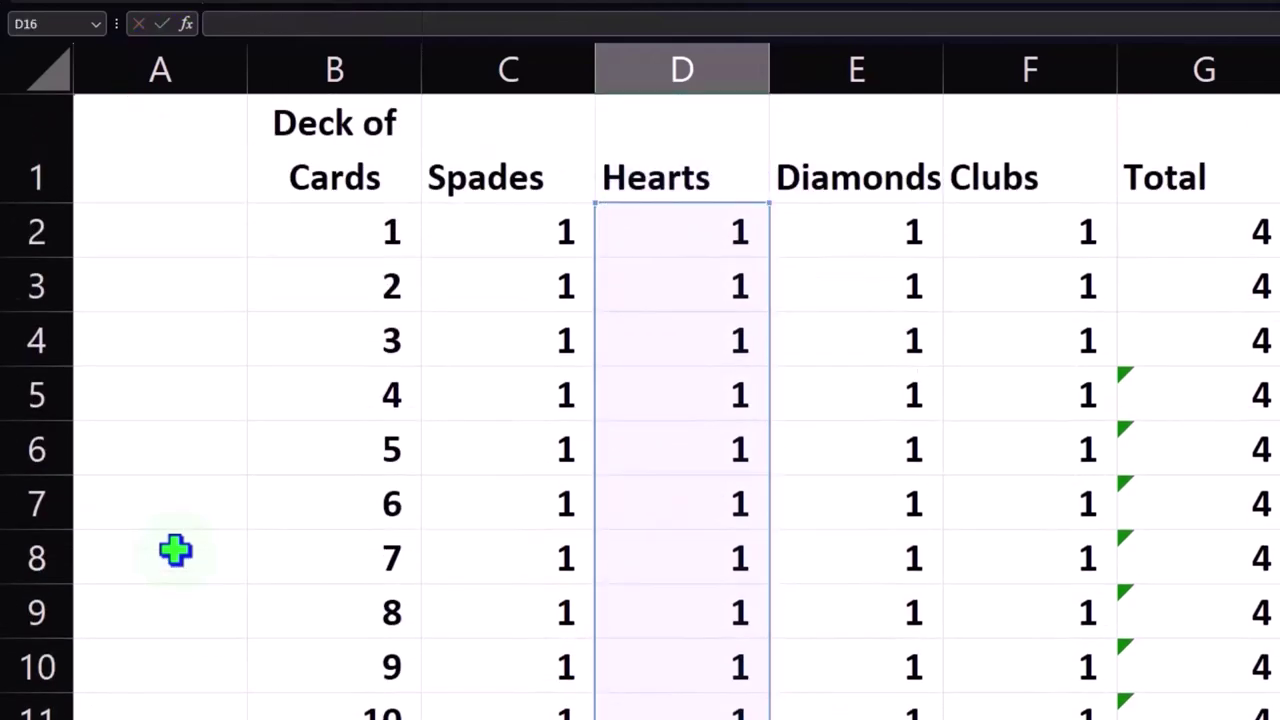
key("Right")
key("Up")
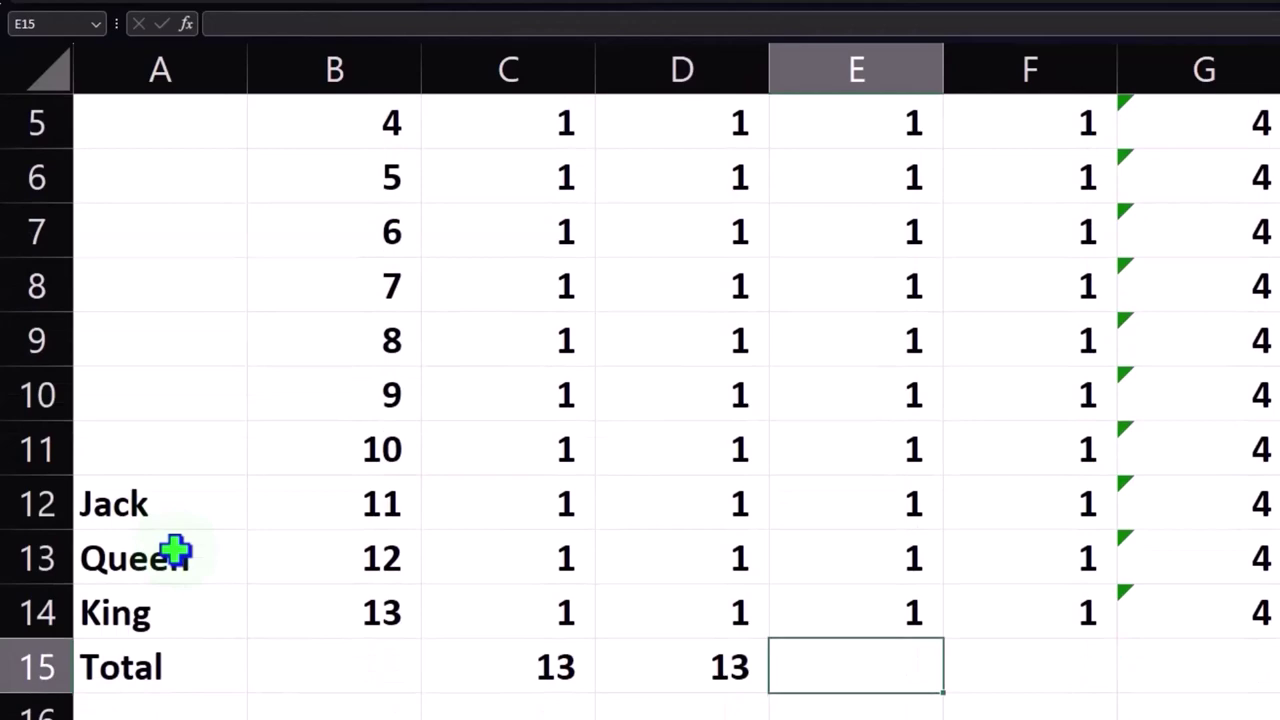
double_click(734, 667)
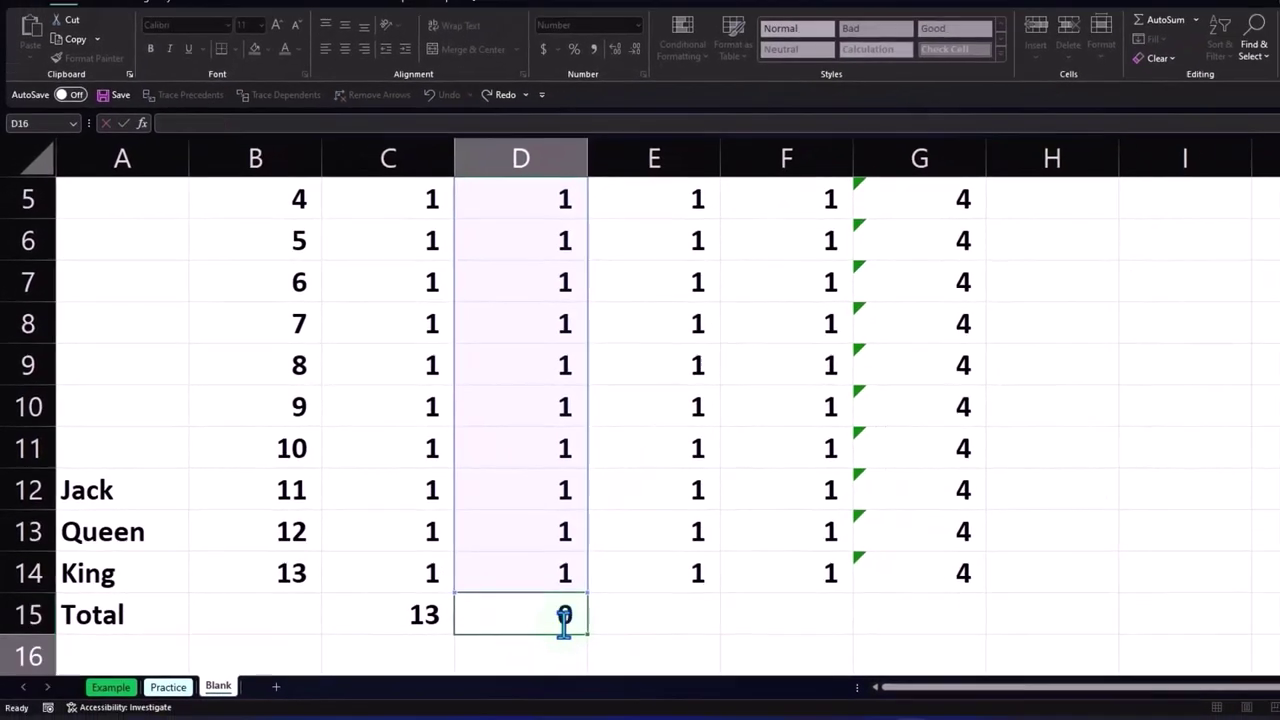
key("Escape")
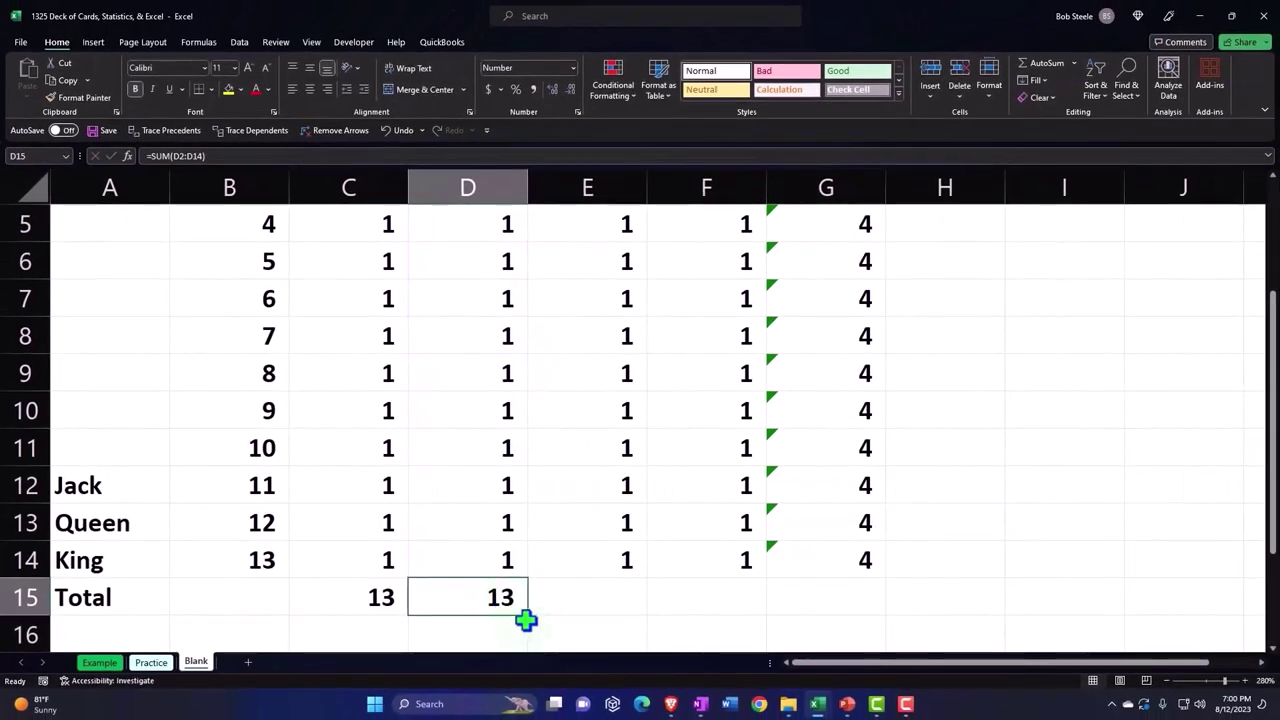
Fill the total across to G15 (52) and add a G16 =SUM(C15:F15) cross-check
left_click_drag(531, 619, 854, 606)
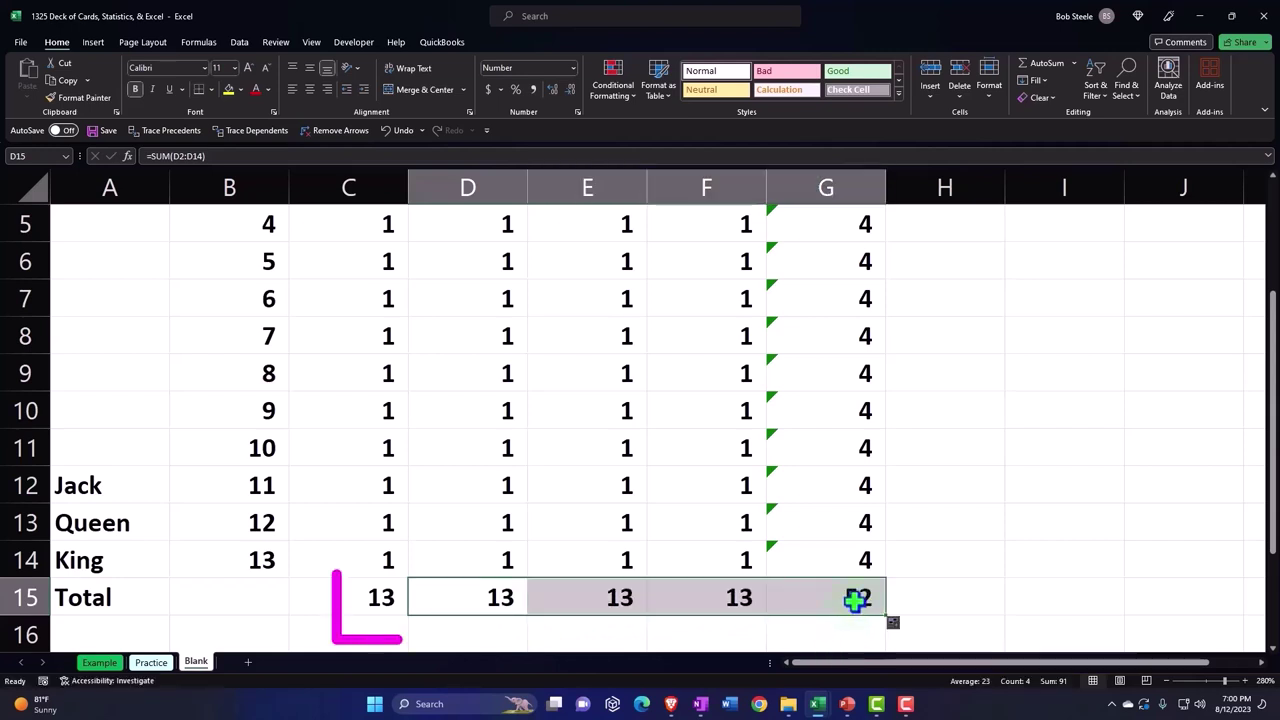
double_click(853, 597)
key("Return")
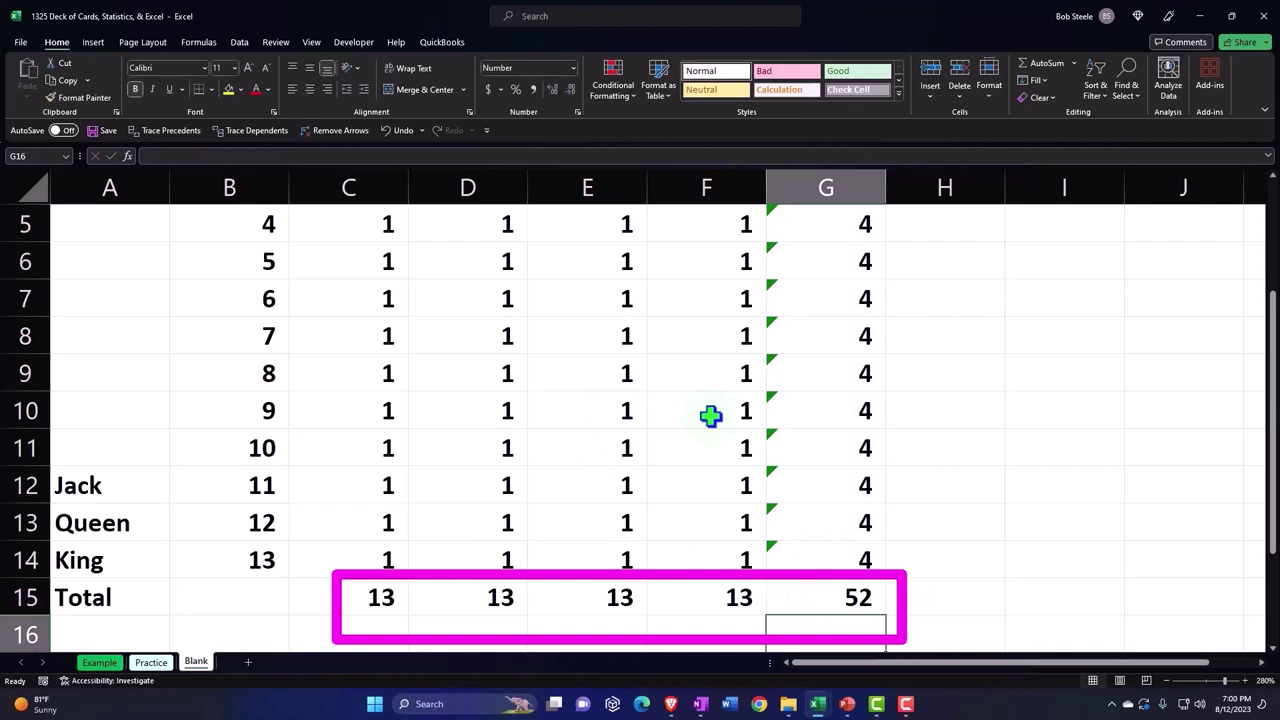
type("=sum(")
key("Up")
key("Left")
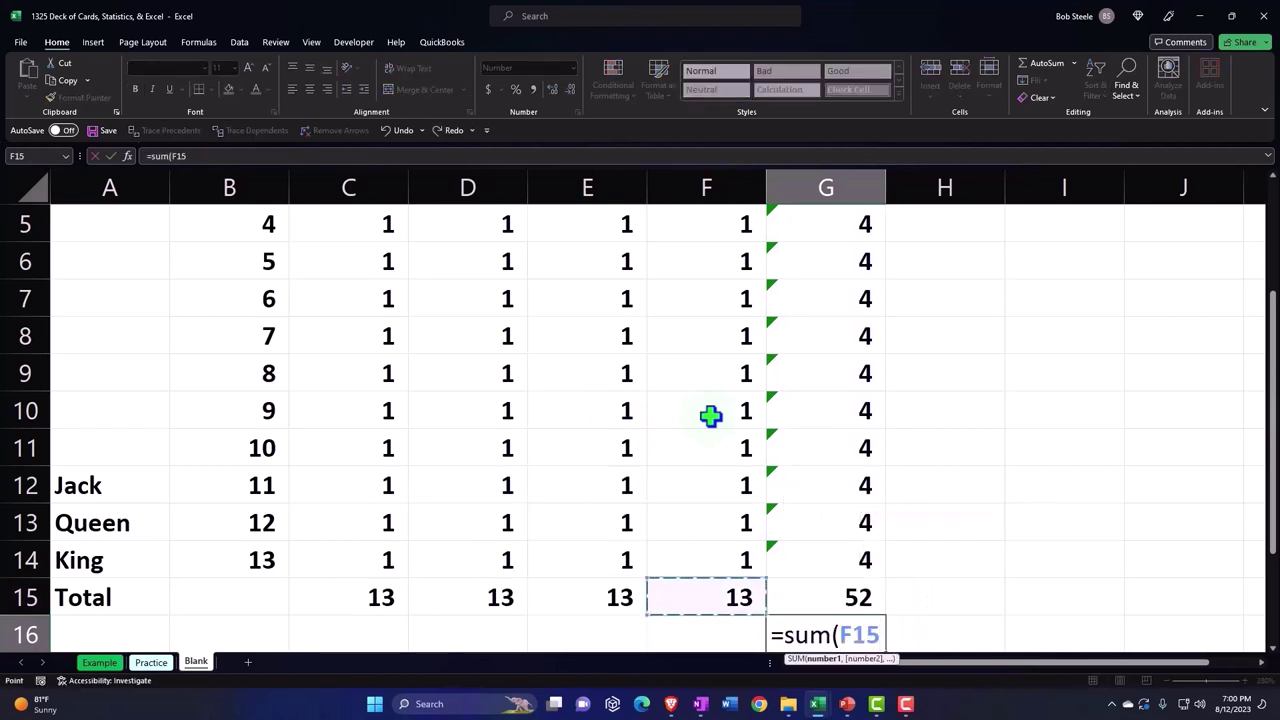
key("shift+Left")
key("shift+Left")
key("shift+Left")
key("Return")
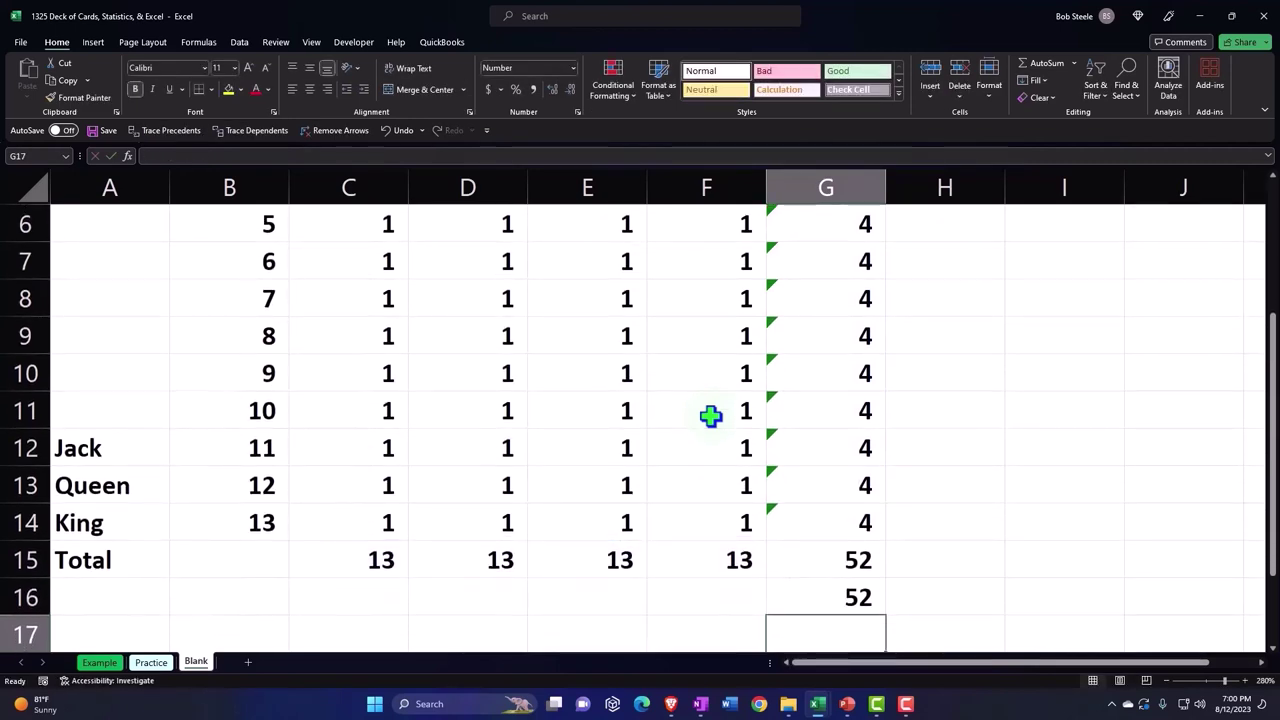
left_click(829, 549)
double_click(830, 547)
key("Return")
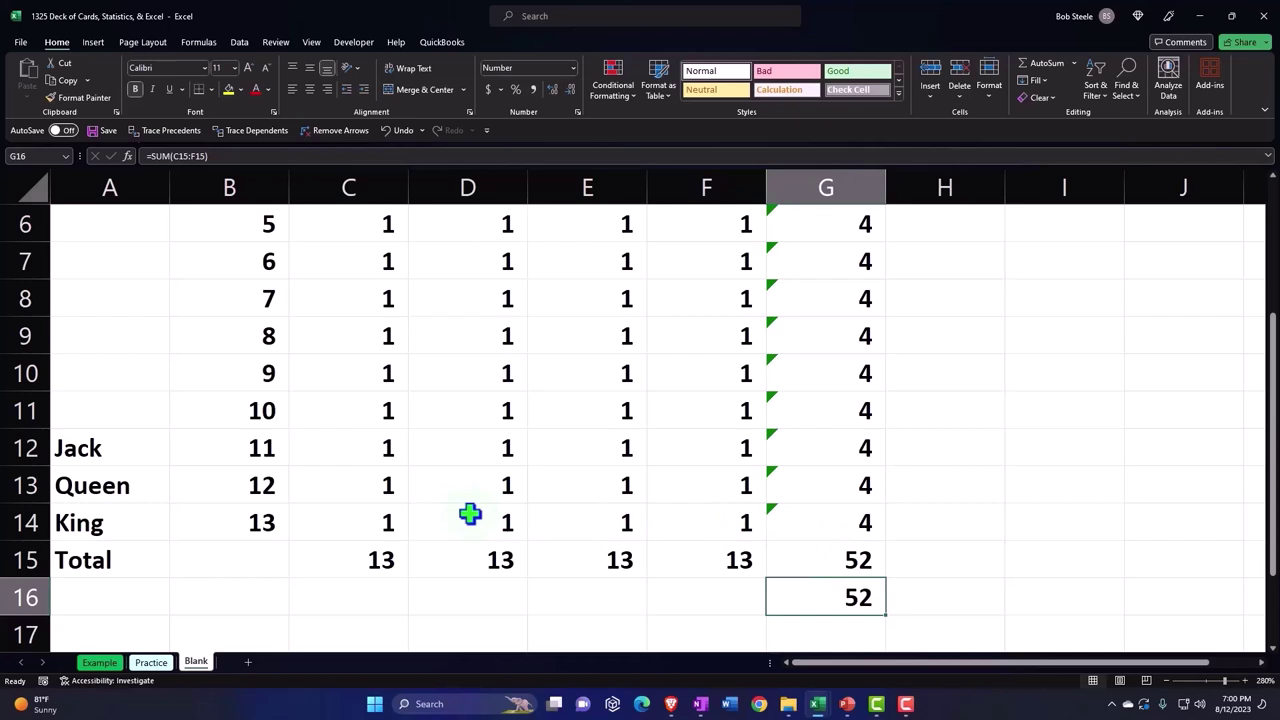
Give header row A1:G1 a black fill with white font
scroll(306, 486, "up", 2)
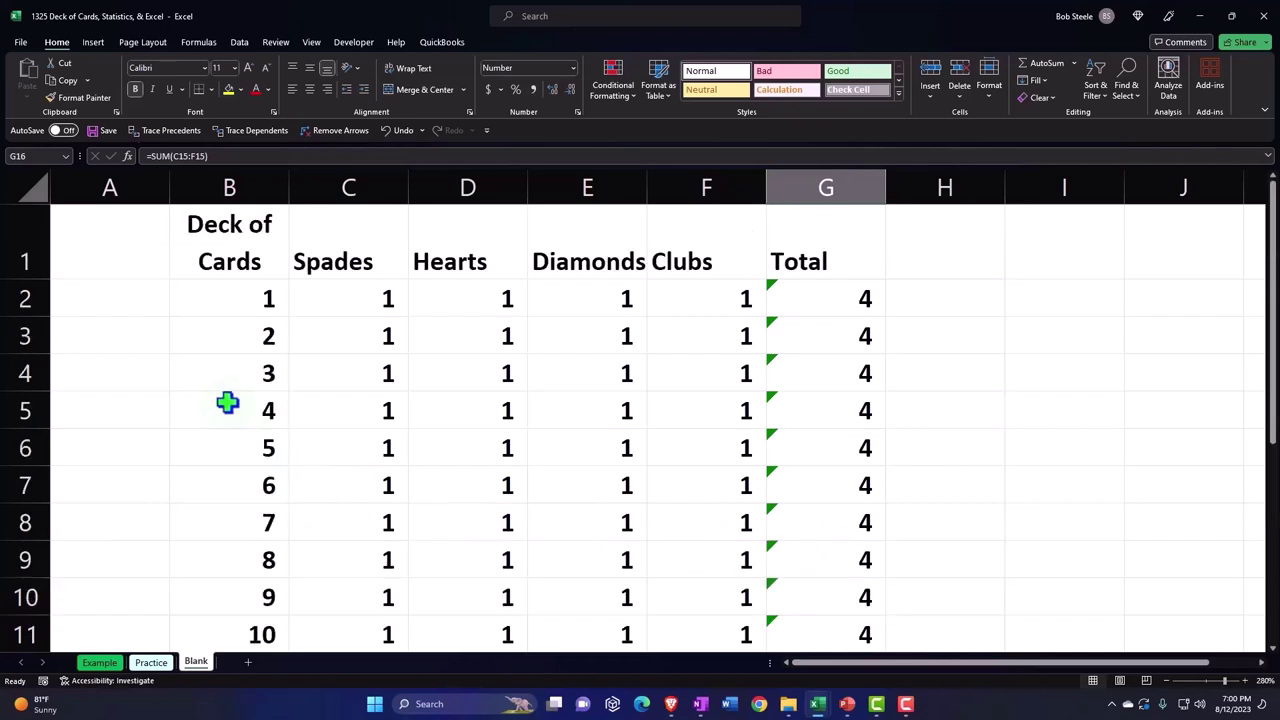
left_click_drag(112, 230, 798, 226)
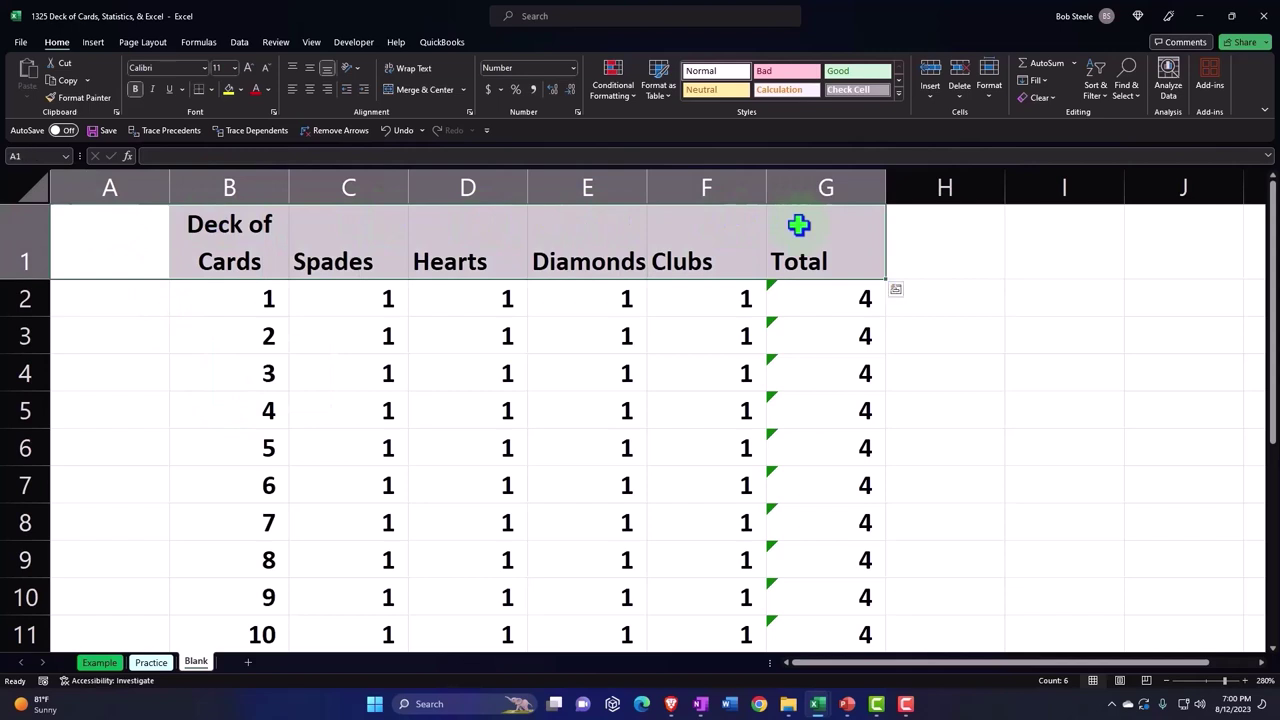
mouse_move(75, 5)
left_mouse_down()
mouse_move(20, 75)
mouse_move(118, 60)
mouse_move(95, 12)
left_mouse_up()
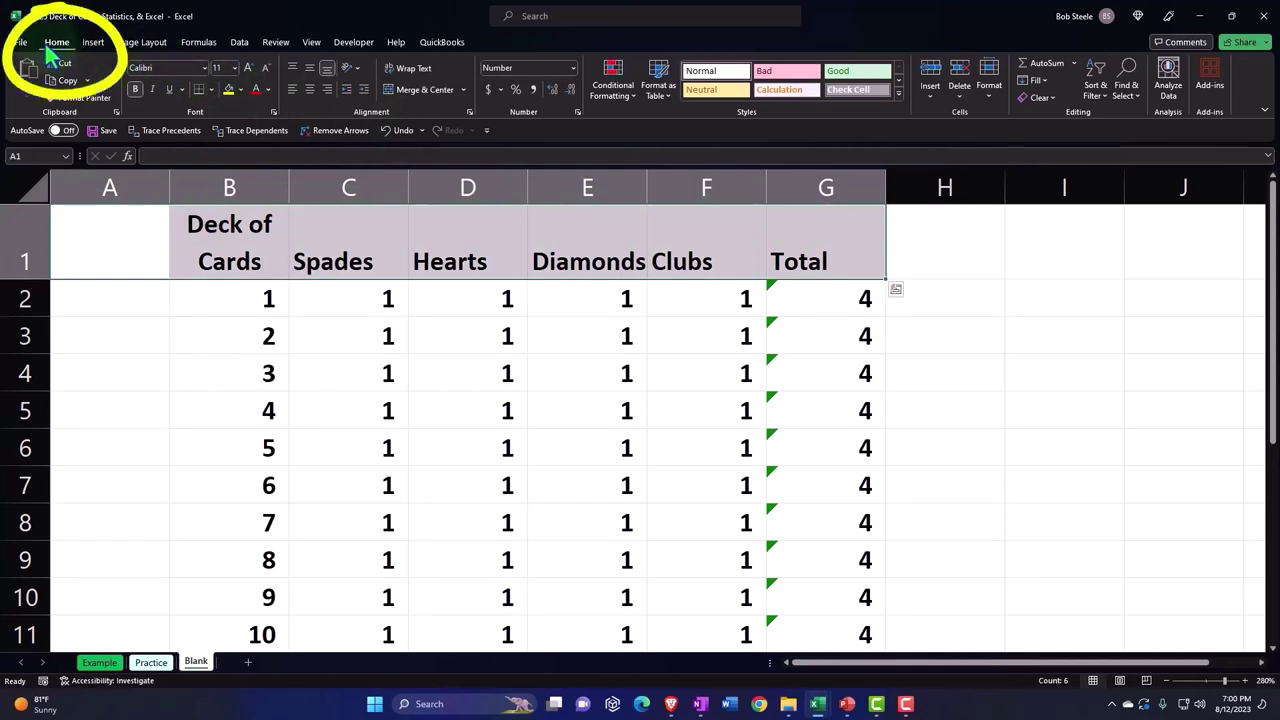
left_click(241, 90)
left_click(237, 123)
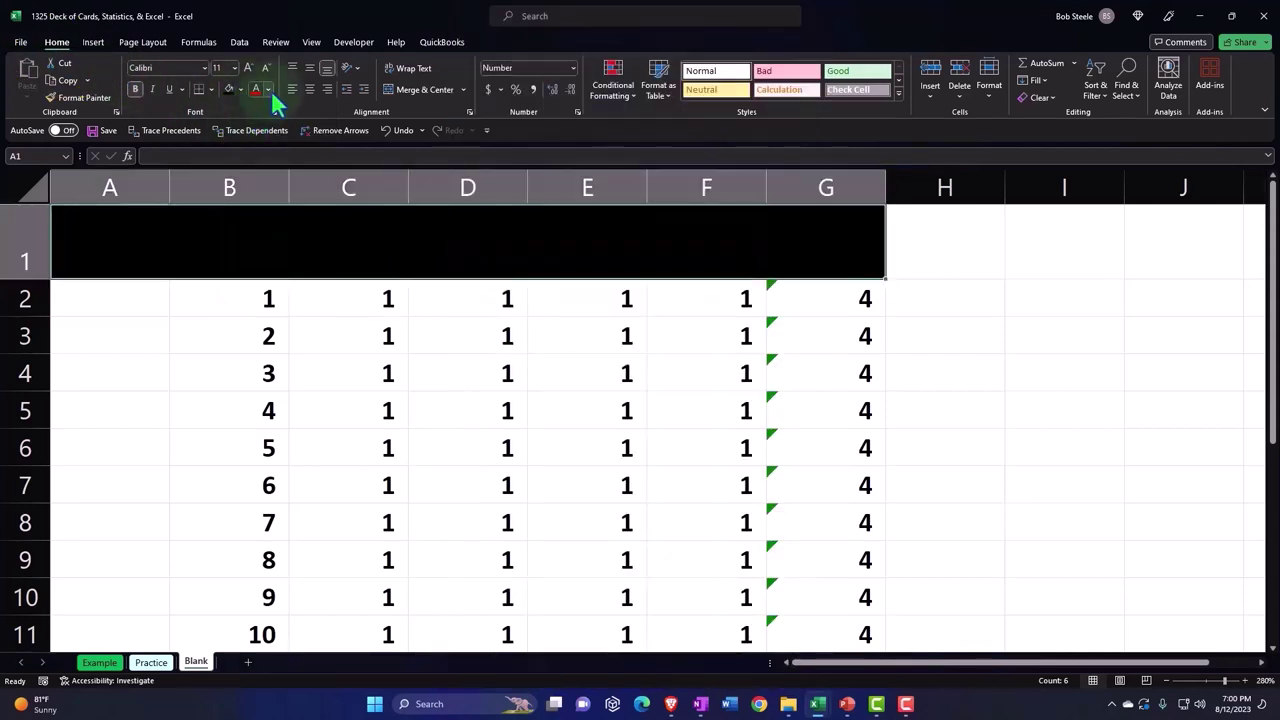
left_click(271, 90)
left_click(257, 146)
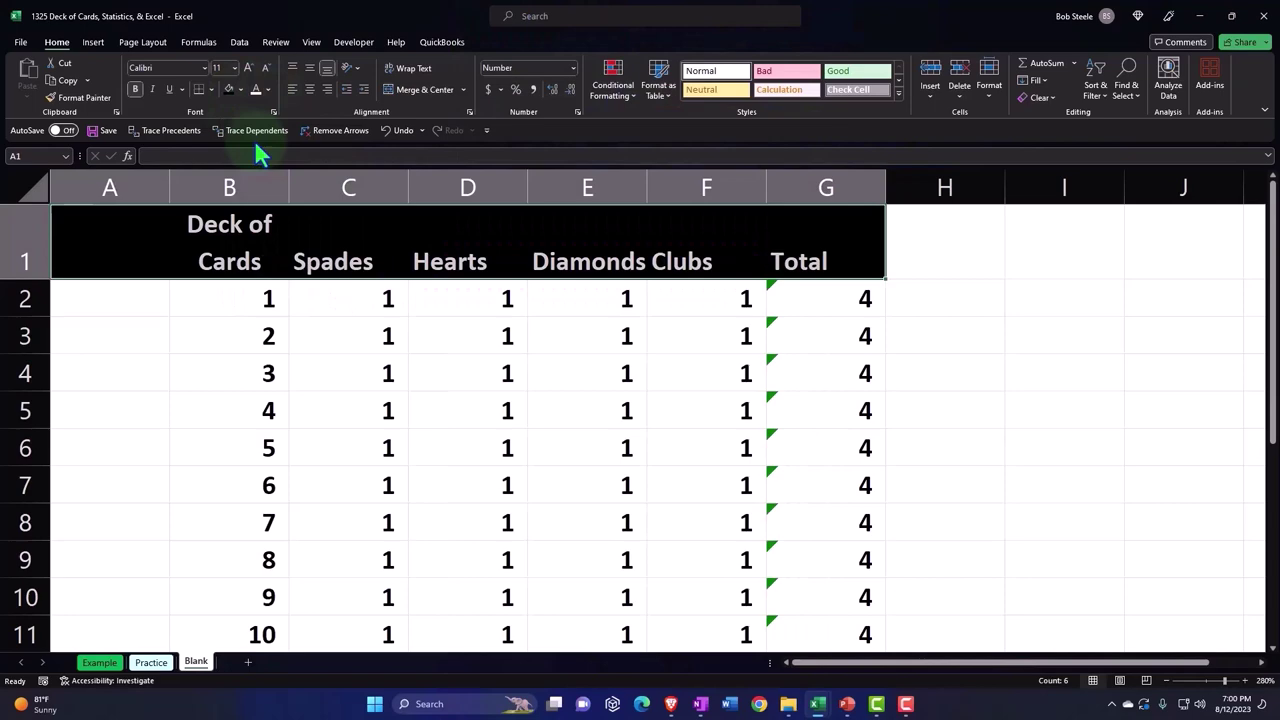
left_click_drag(194, 290, 791, 529)
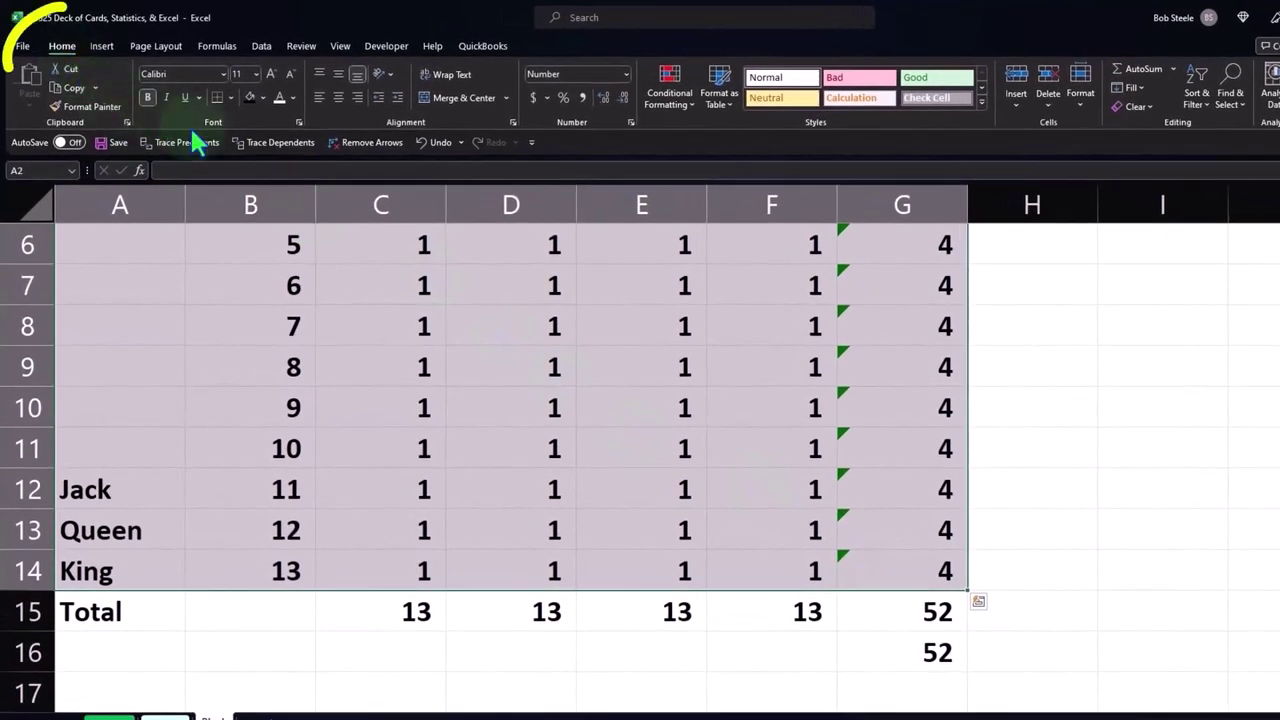
Give the table body A2:G14 all borders and a custom light blue fill
left_click(233, 97)
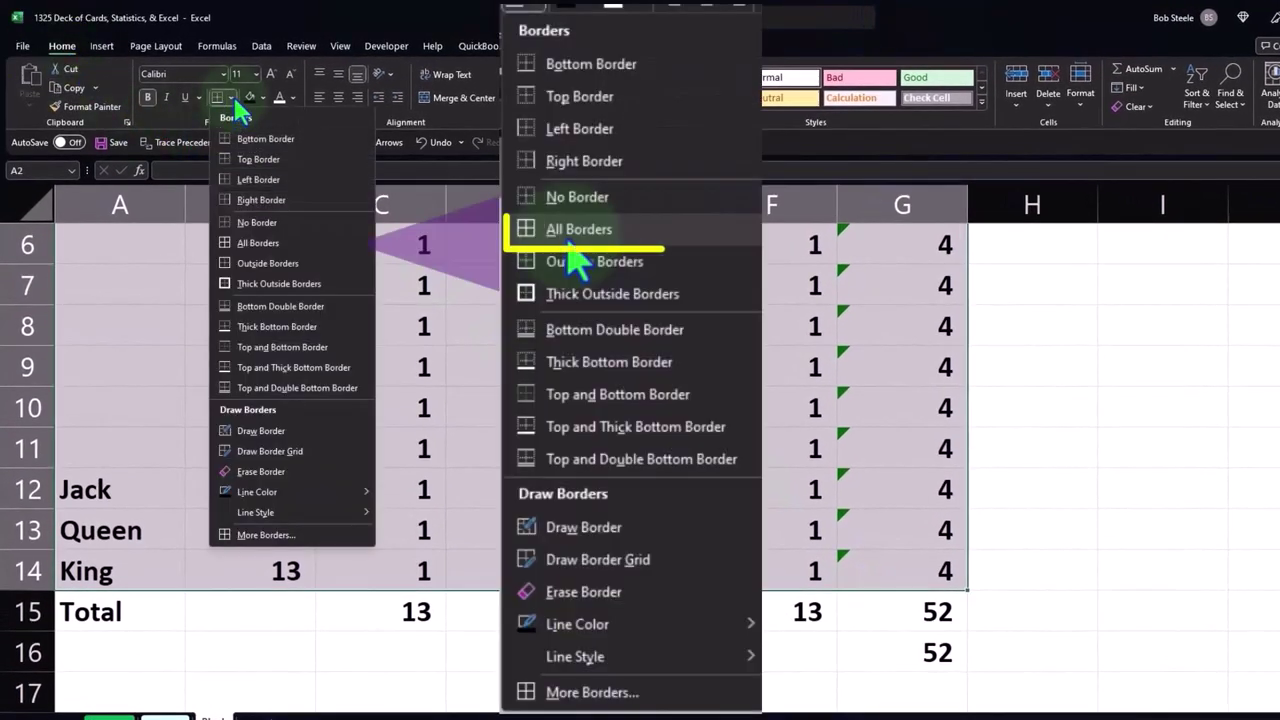
left_click(286, 245)
scroll(280, 230, "up", 2)
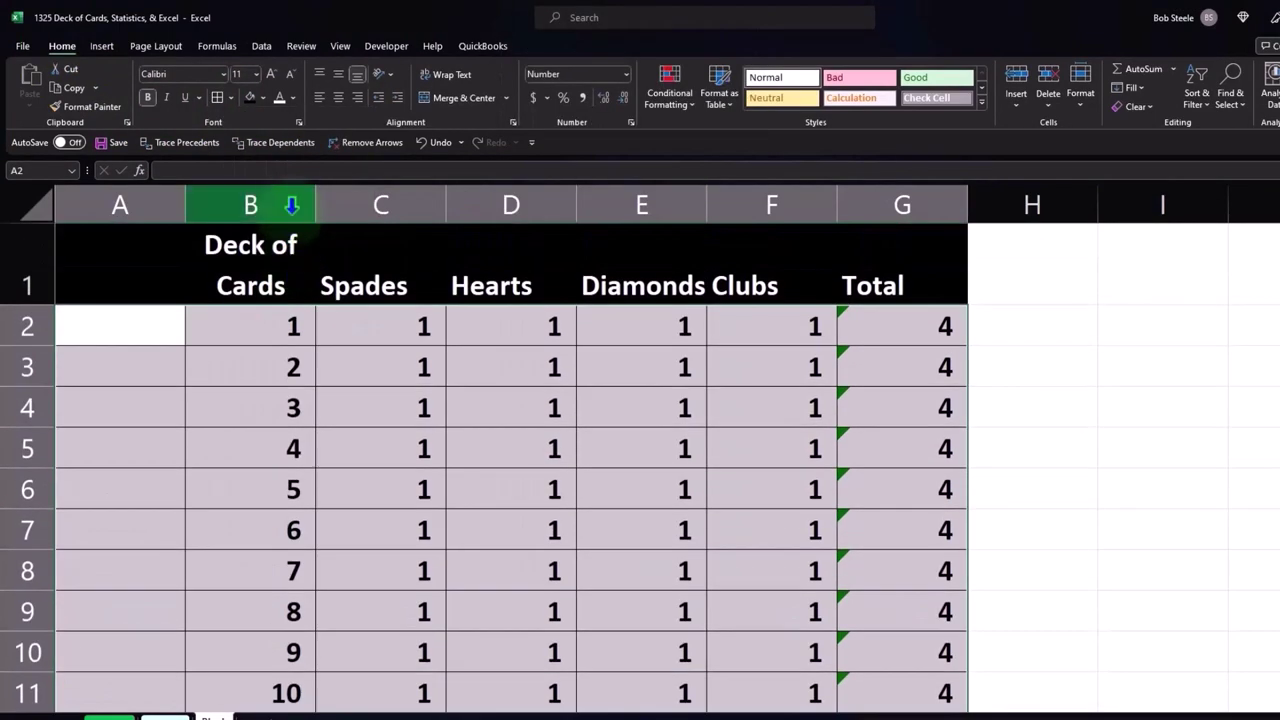
left_click(263, 98)
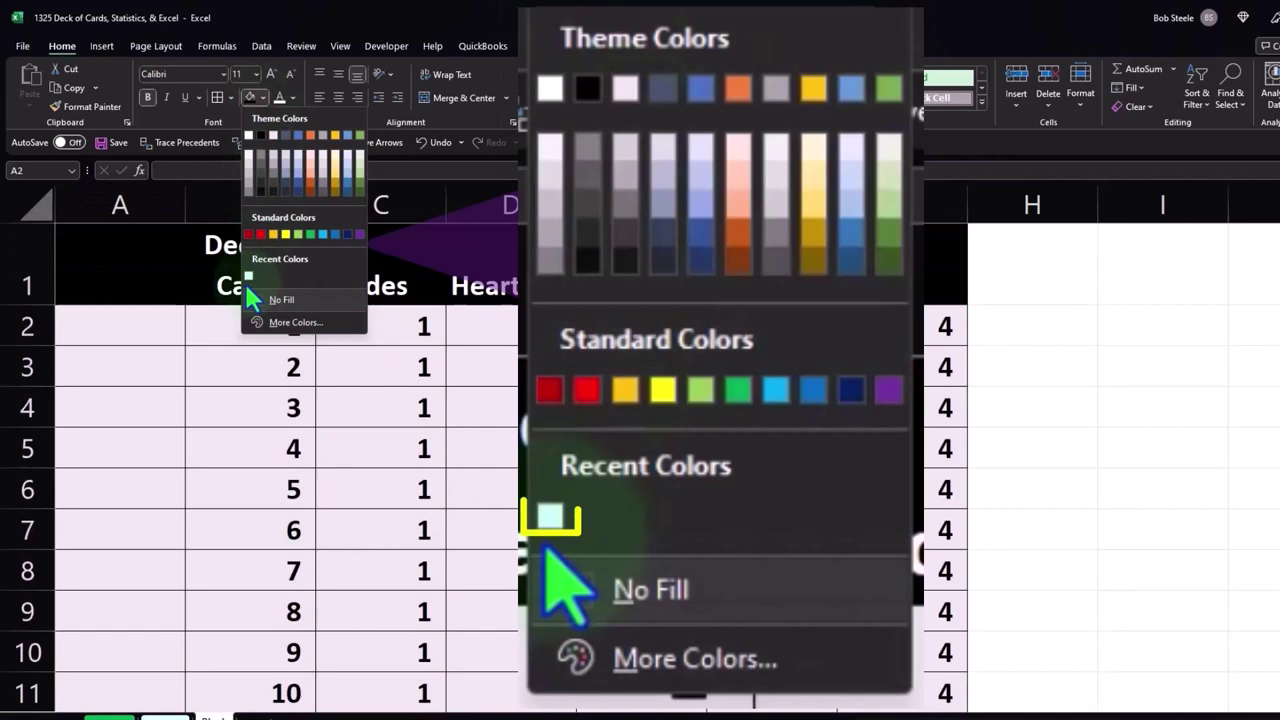
left_click(295, 322)
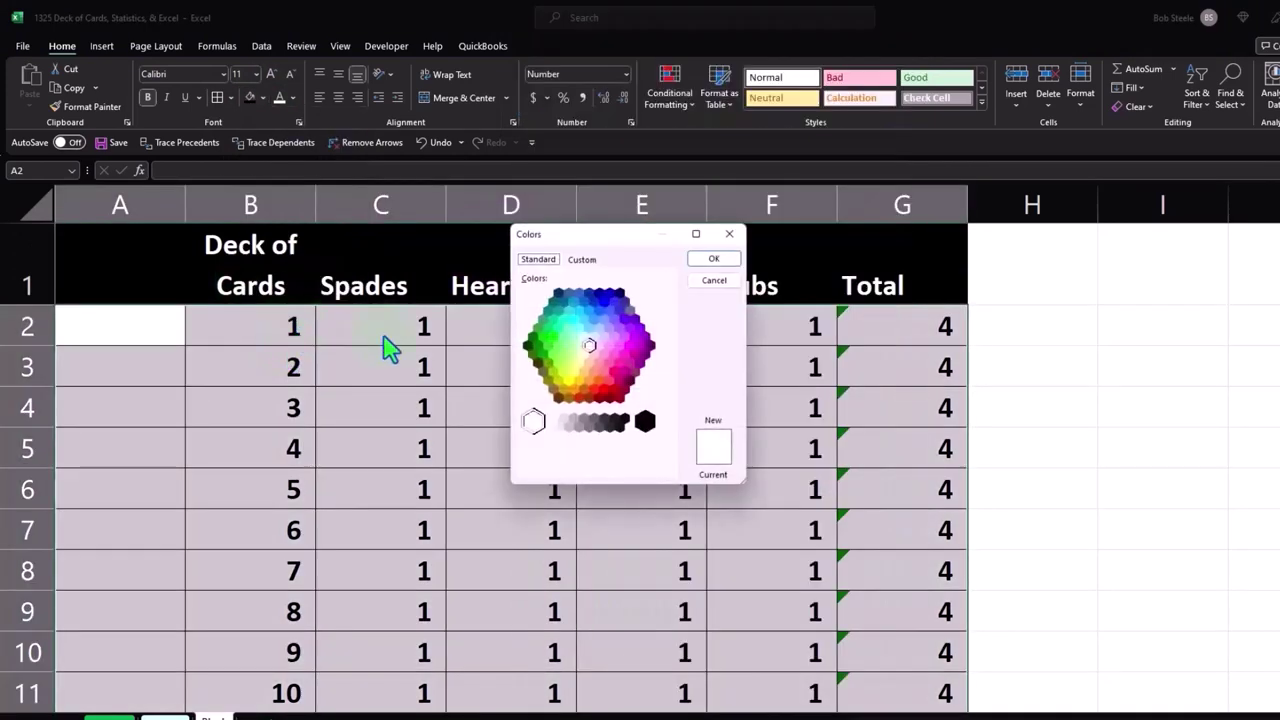
left_click(584, 337)
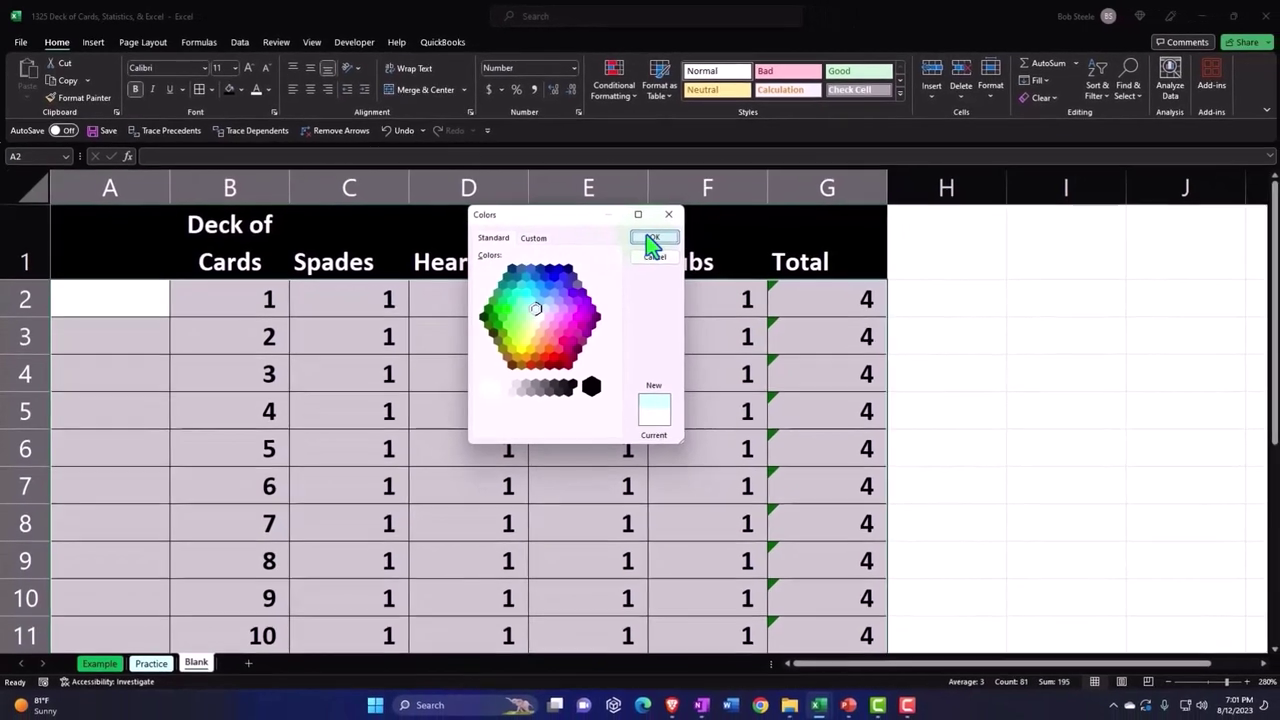
left_click(651, 237)
Make the total rows A15:G16 dark blue with white text
scroll(566, 397, "down", 3)
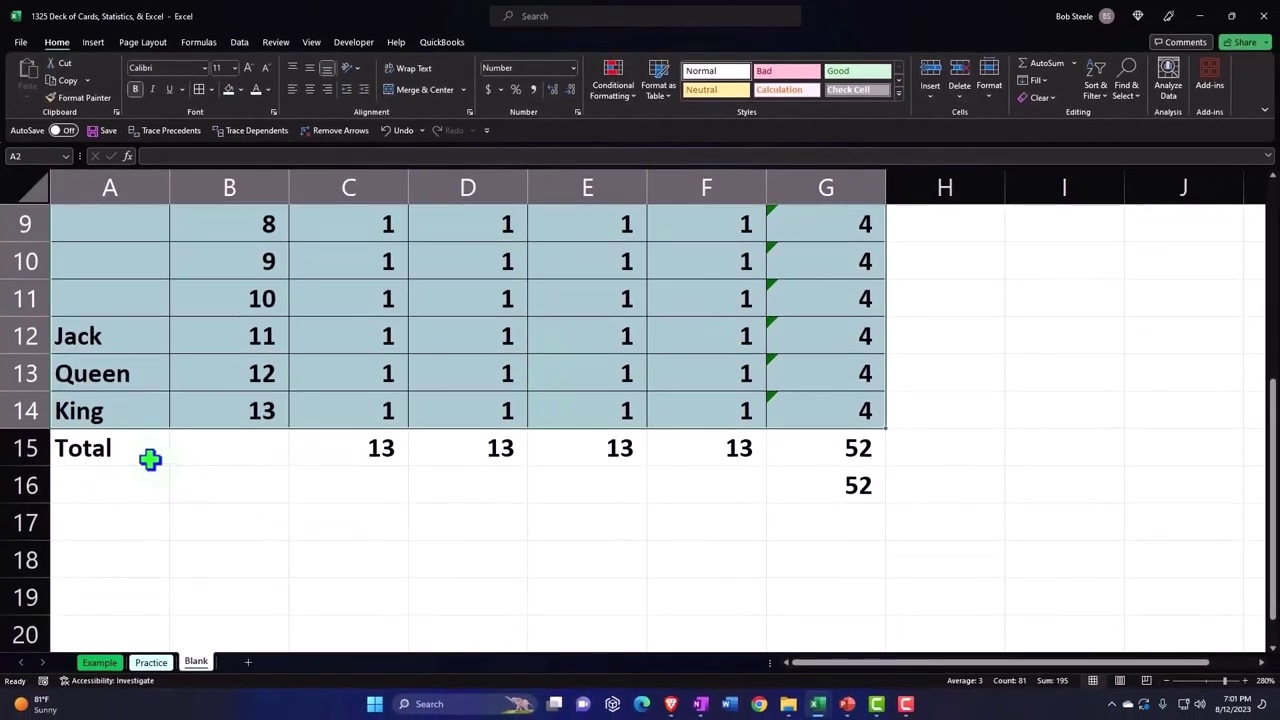
left_click_drag(150, 459, 775, 483)
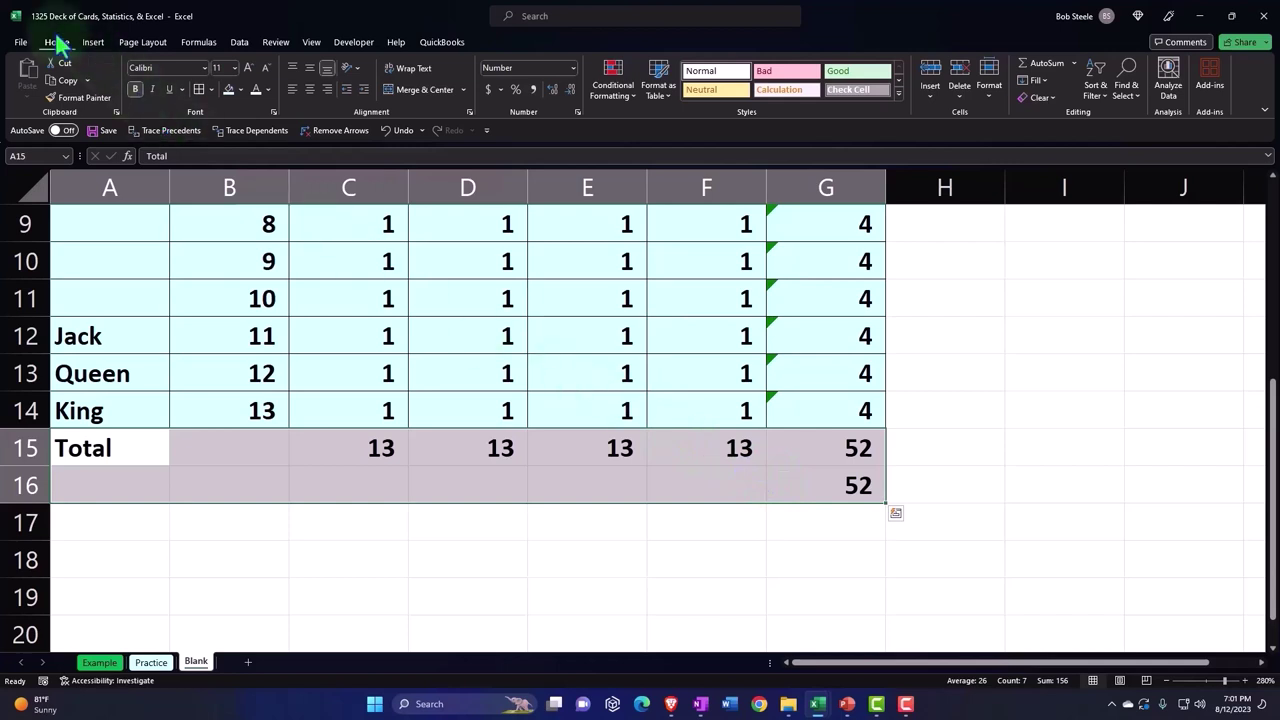
left_click(239, 88)
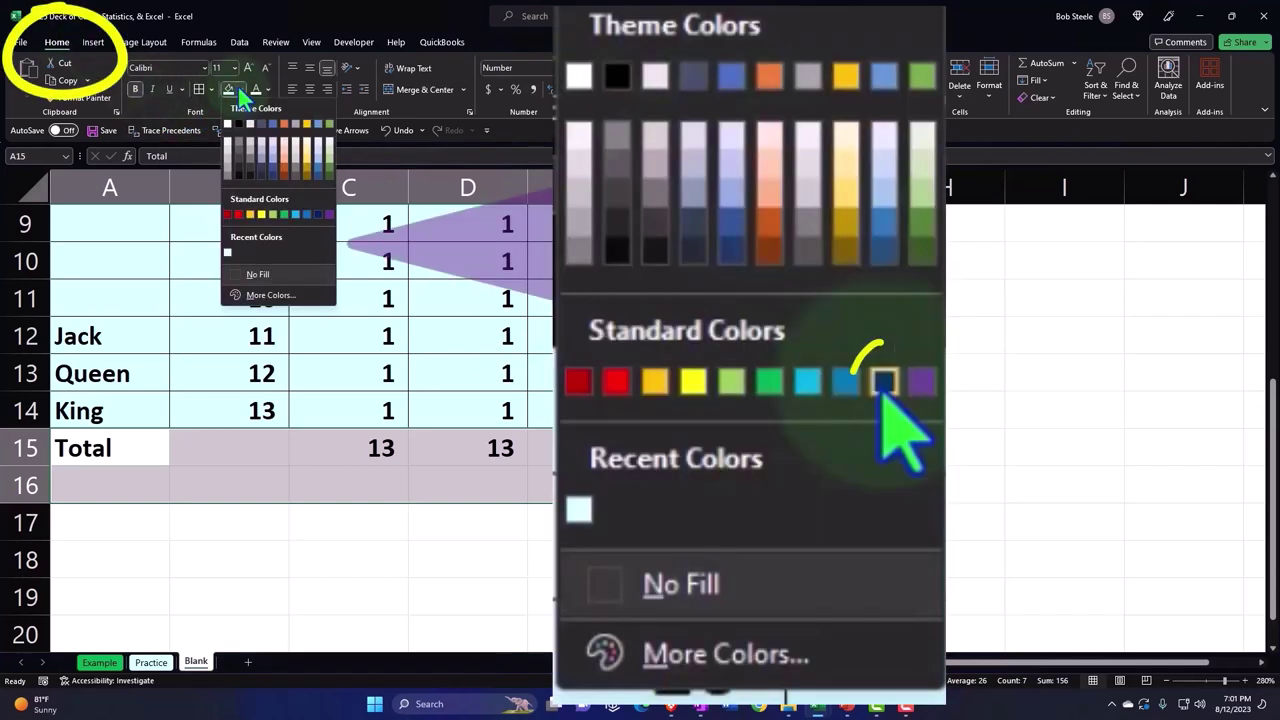
left_click(314, 214)
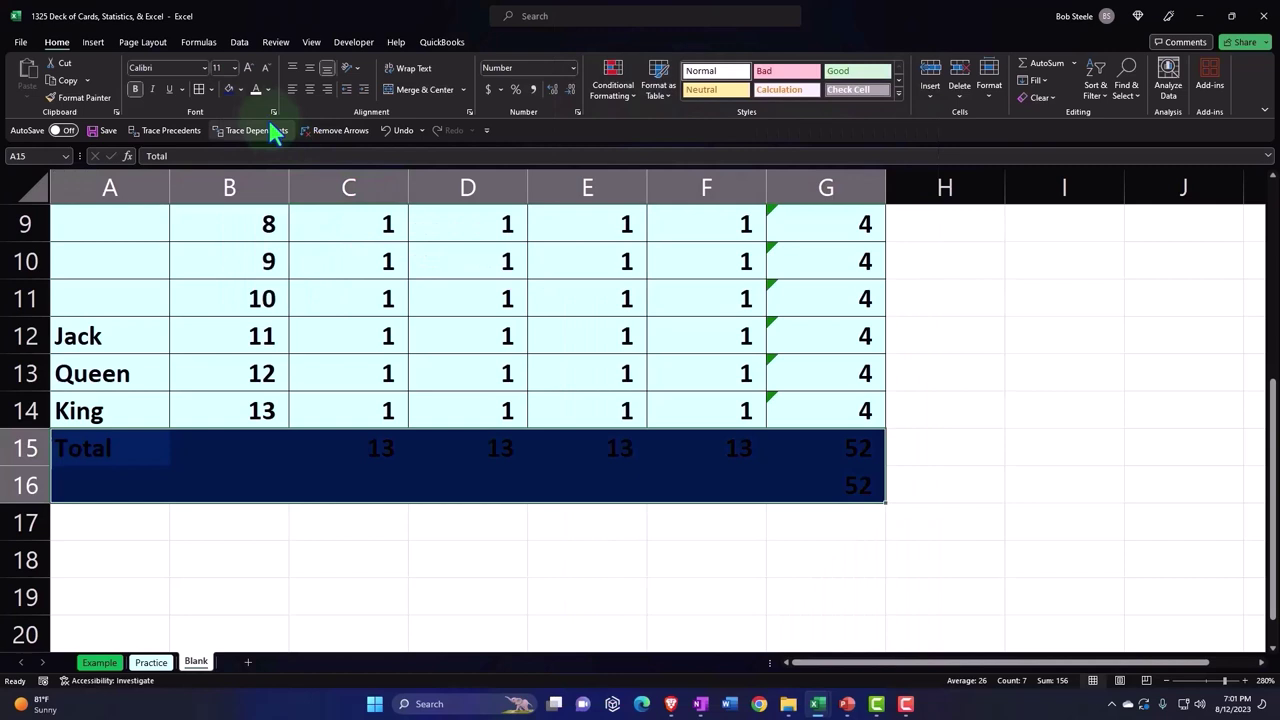
left_click(257, 89)
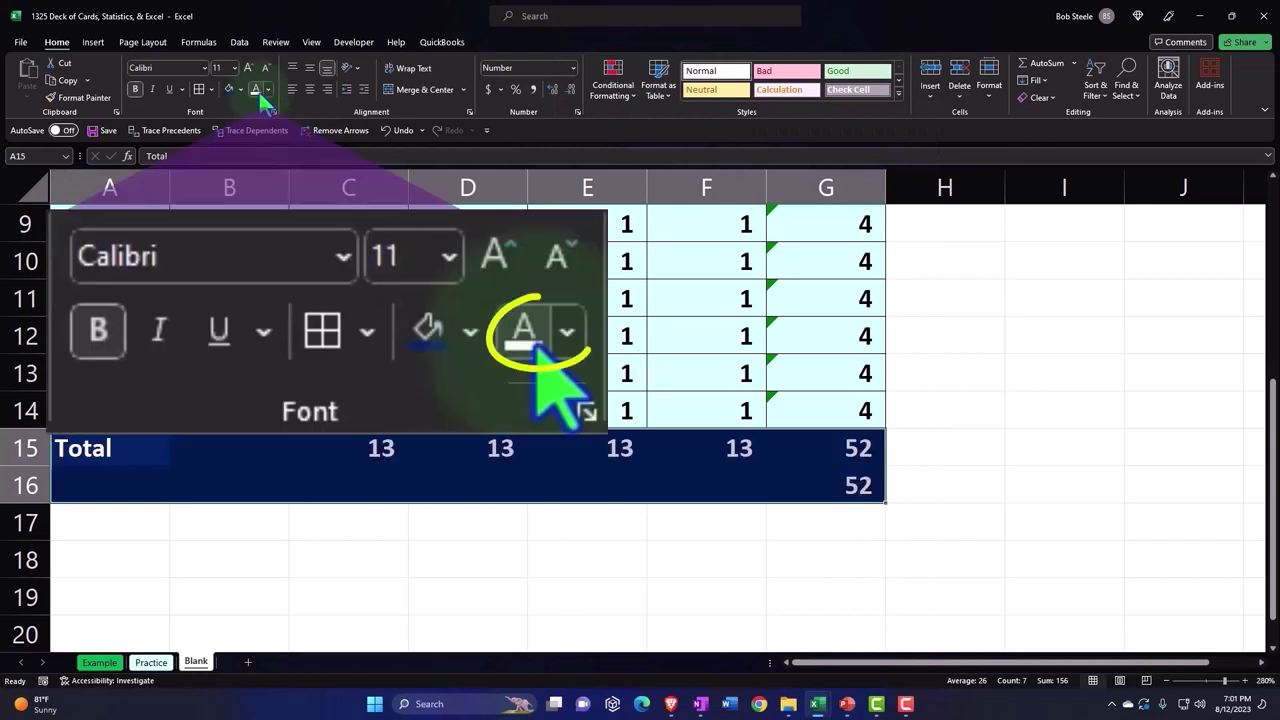
left_click(860, 562)
left_click_drag(150, 450, 791, 463)
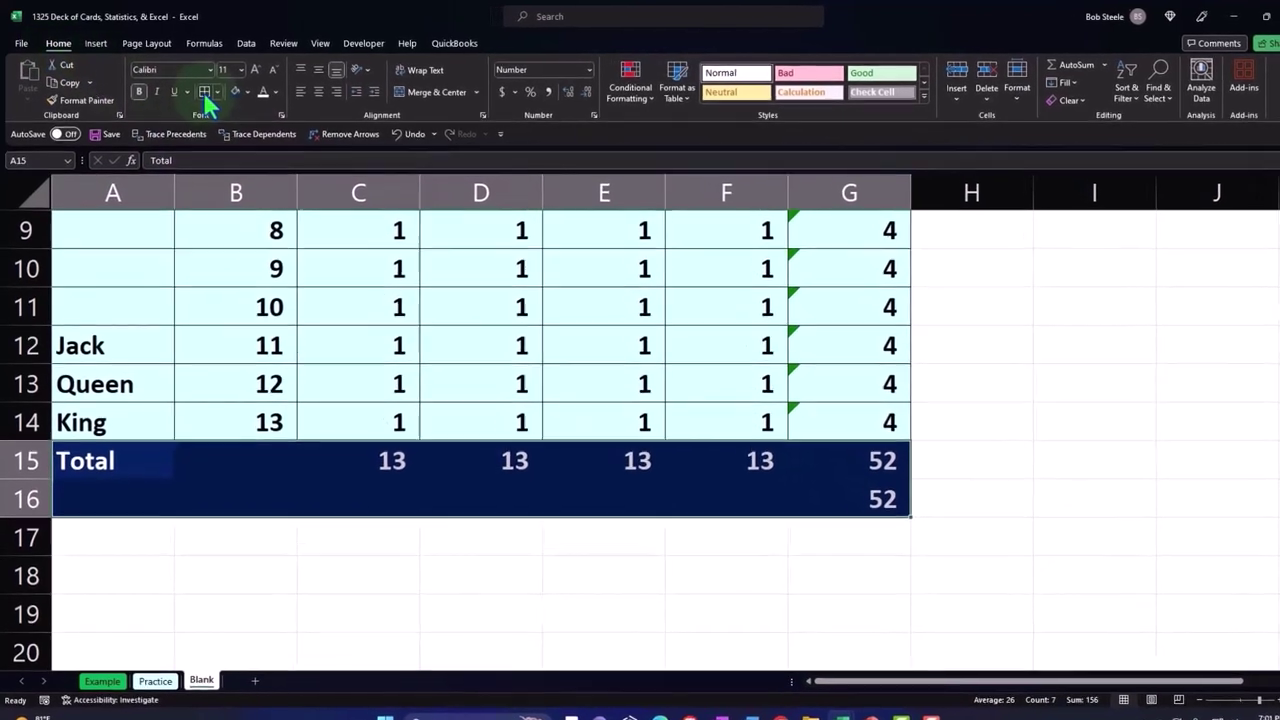
left_click(505, 461)
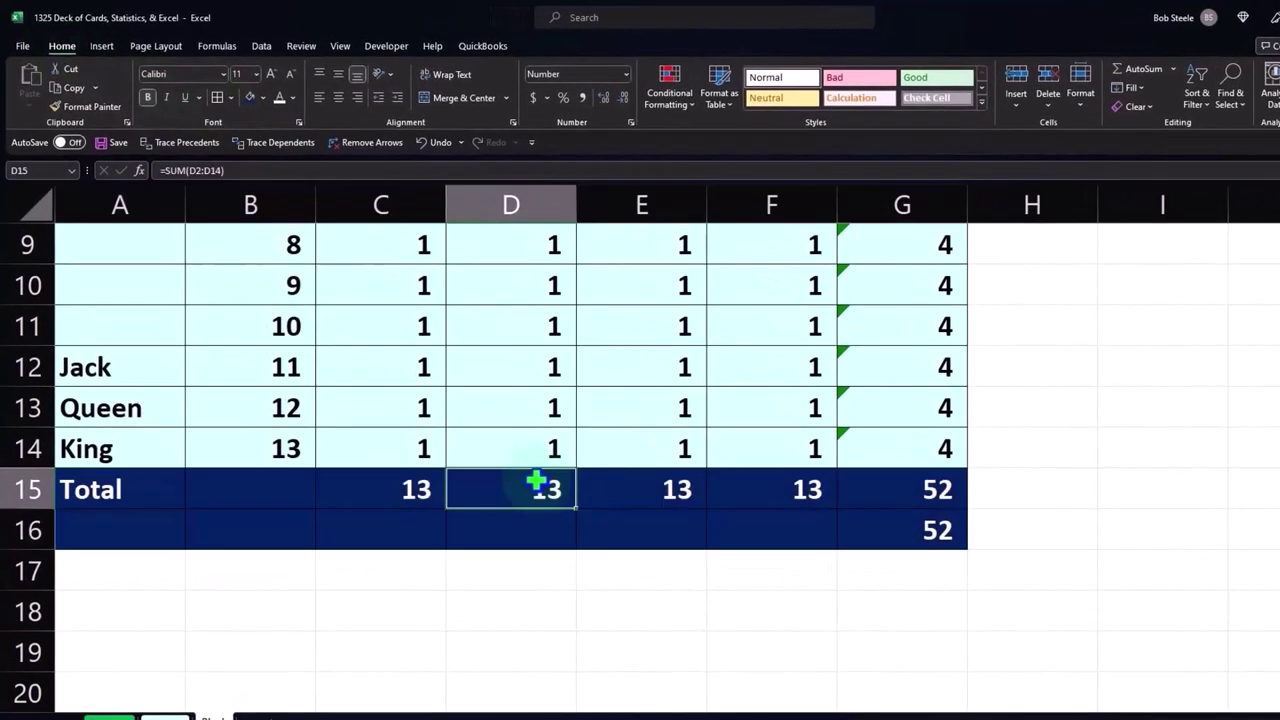
Centre the header text in B1:G1
scroll(505, 461, "up", 3)
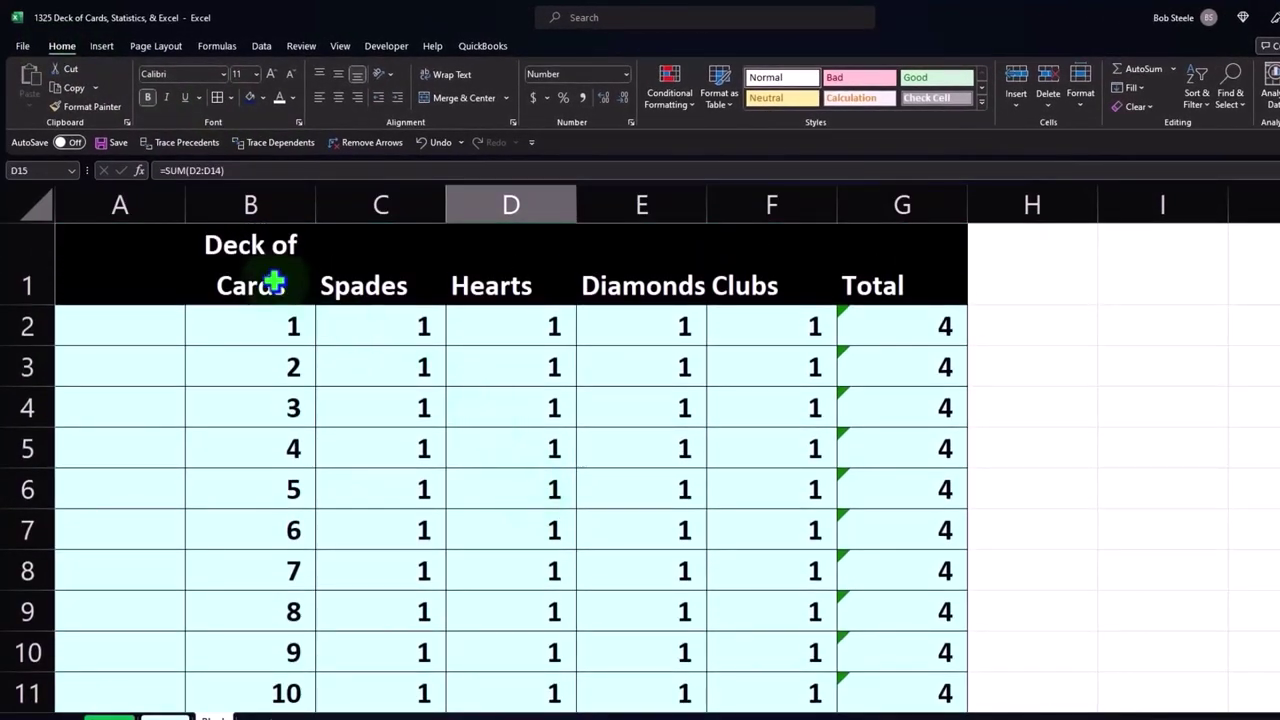
left_click_drag(274, 286, 851, 263)
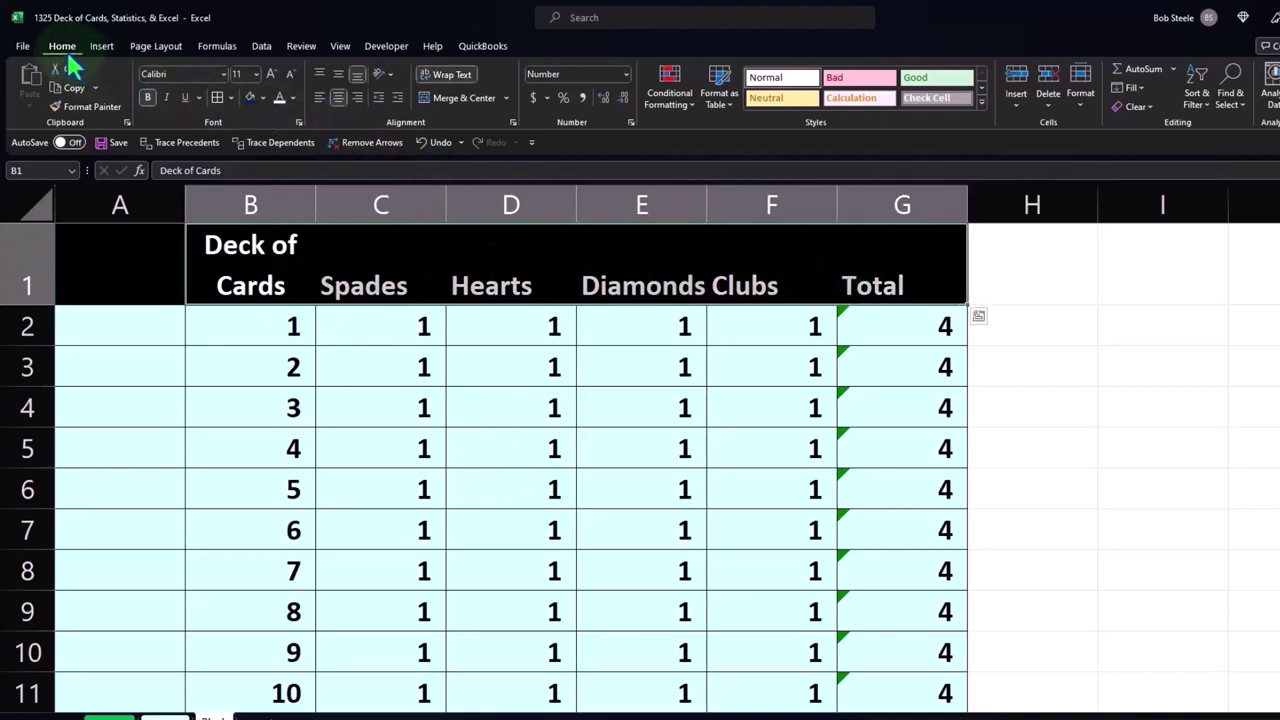
mouse_move(72, 66)
left_mouse_down()
mouse_move(105, 88)
mouse_move(62, 20)
left_mouse_up()
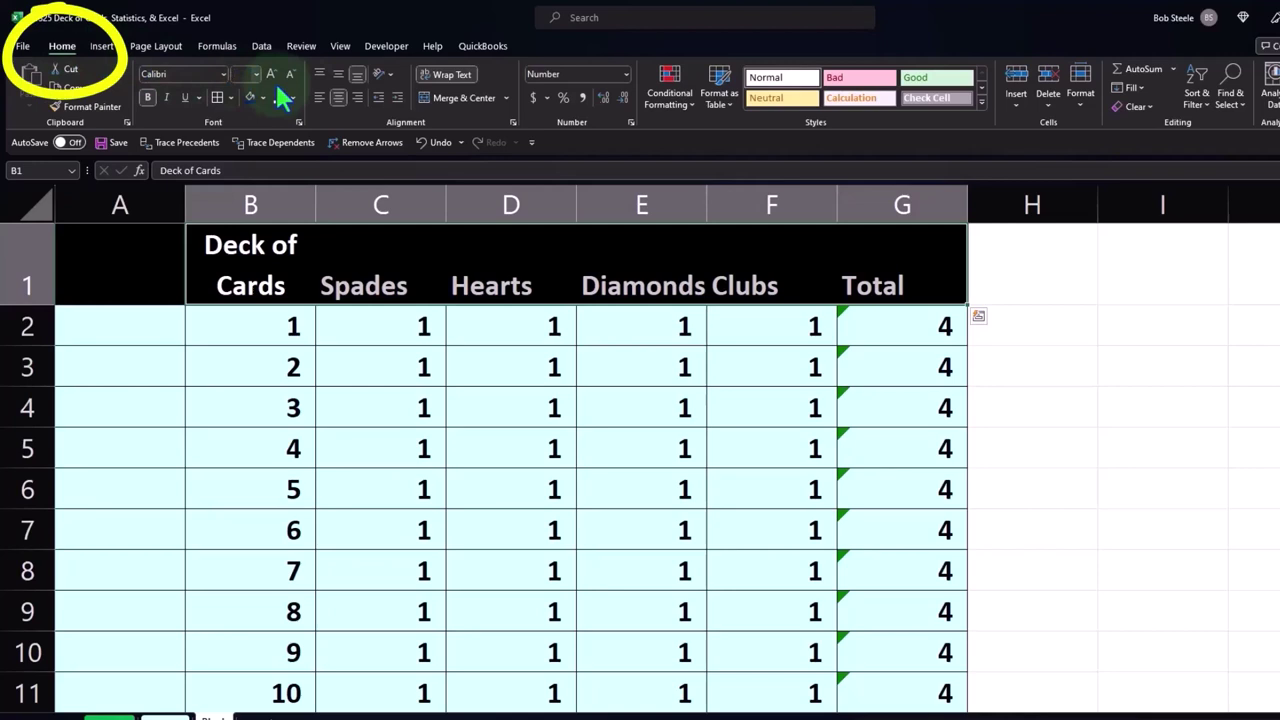
left_click(337, 100)
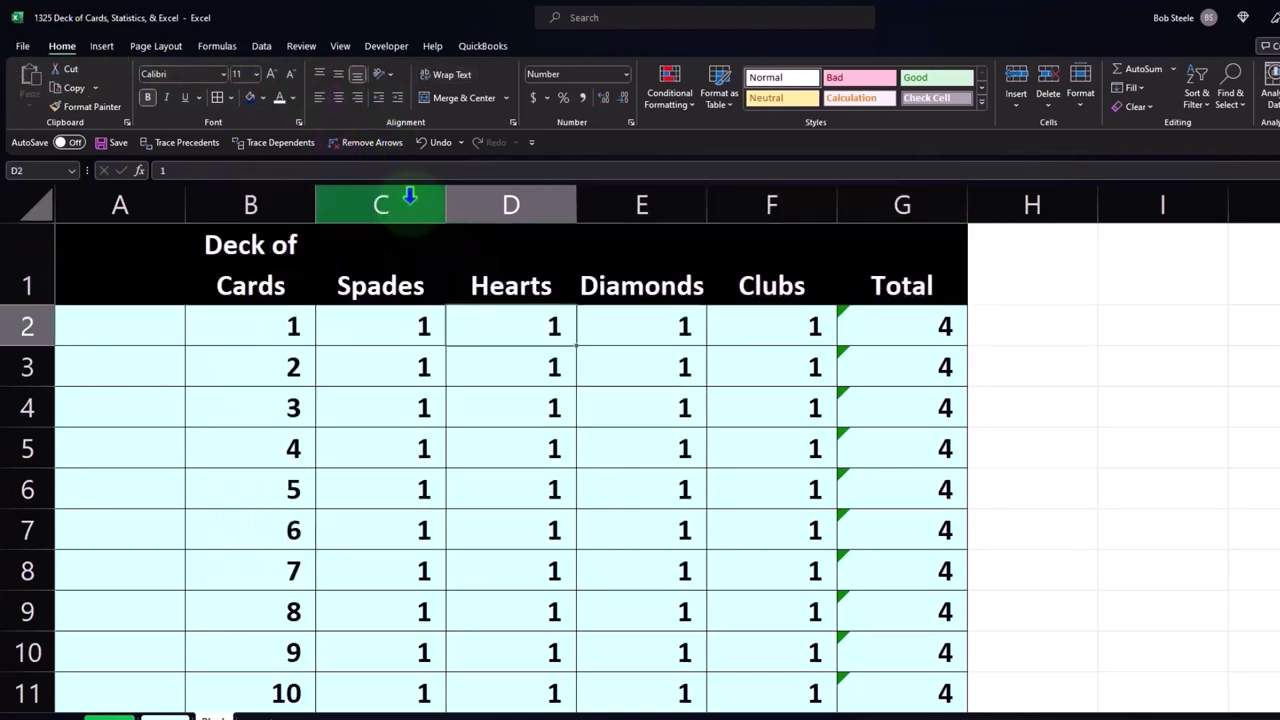
Resize columns B through G to one equal width so Diamonds fits
left_click(312, 204)
left_click_drag(312, 204, 858, 204)
left_click(836, 204)
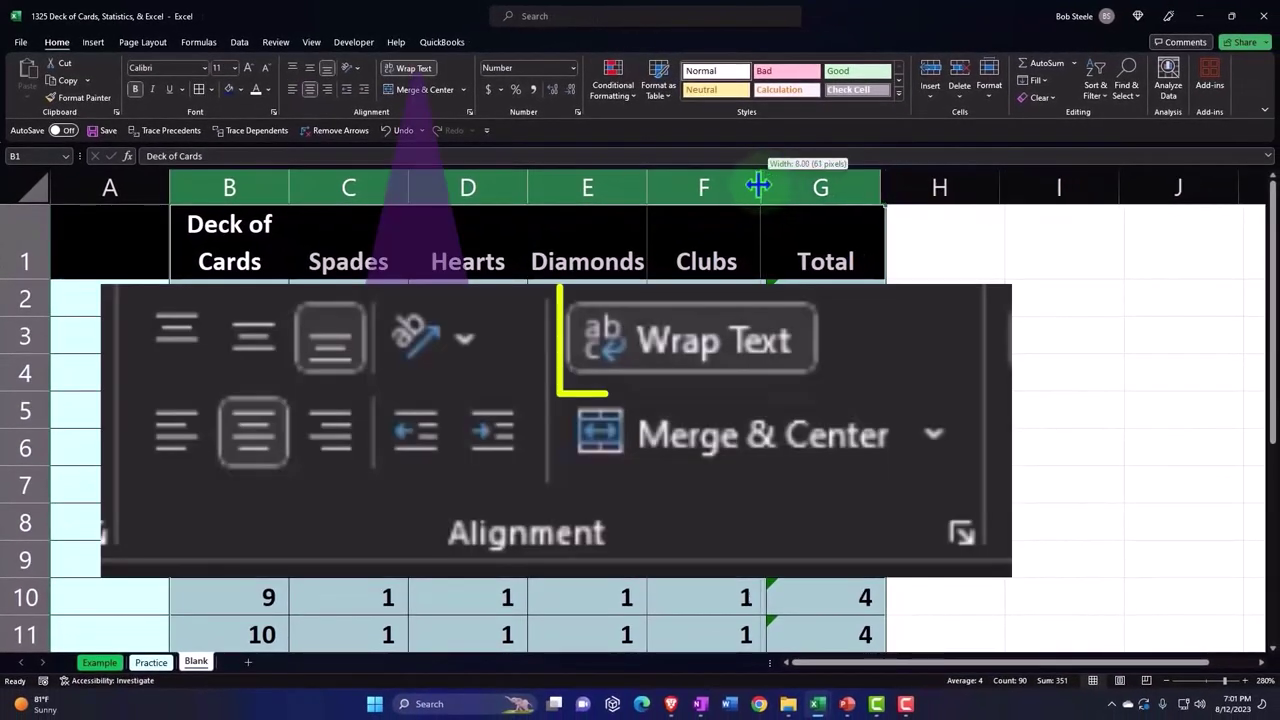
left_click_drag(758, 184, 676, 178)
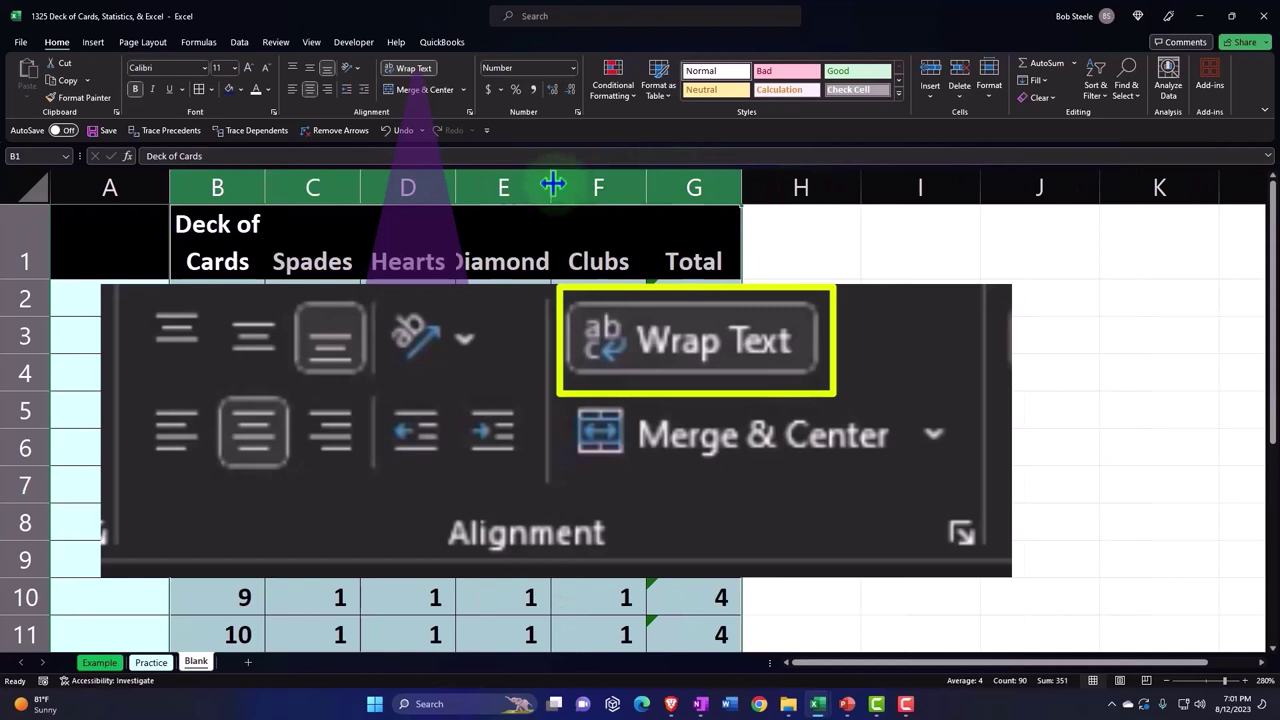
left_click_drag(551, 178, 600, 177)
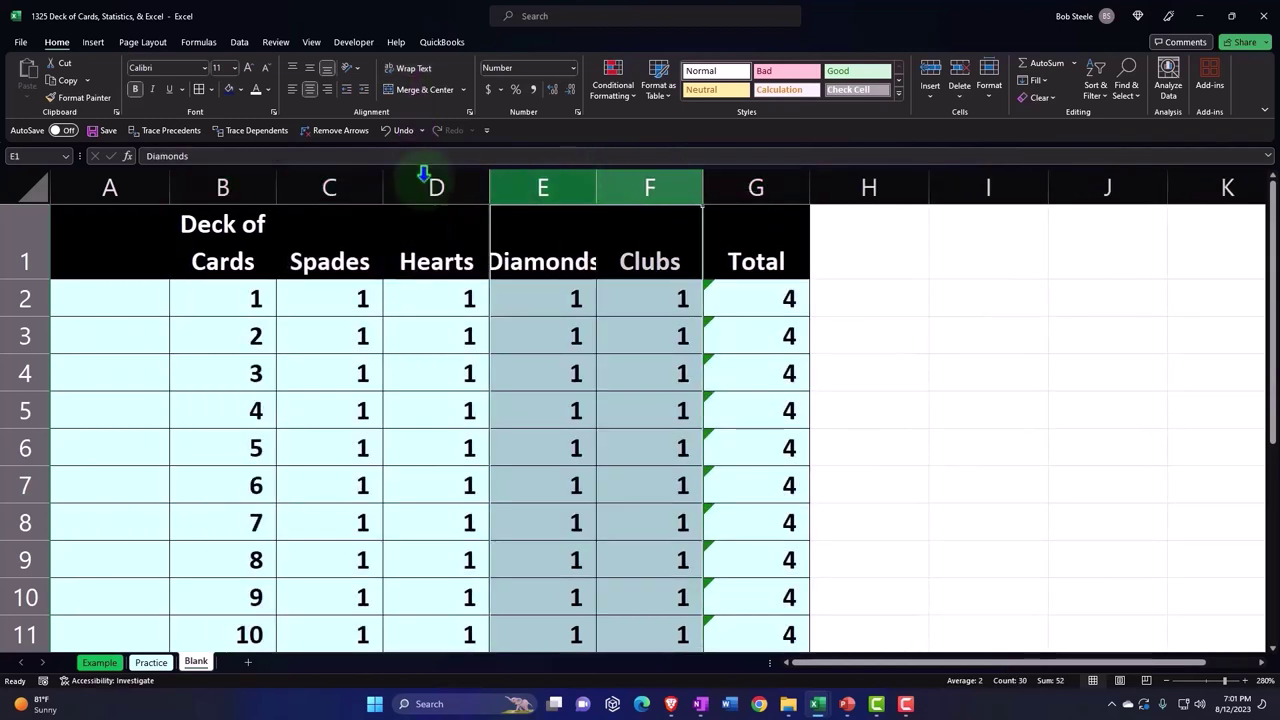
left_click_drag(223, 183, 714, 191)
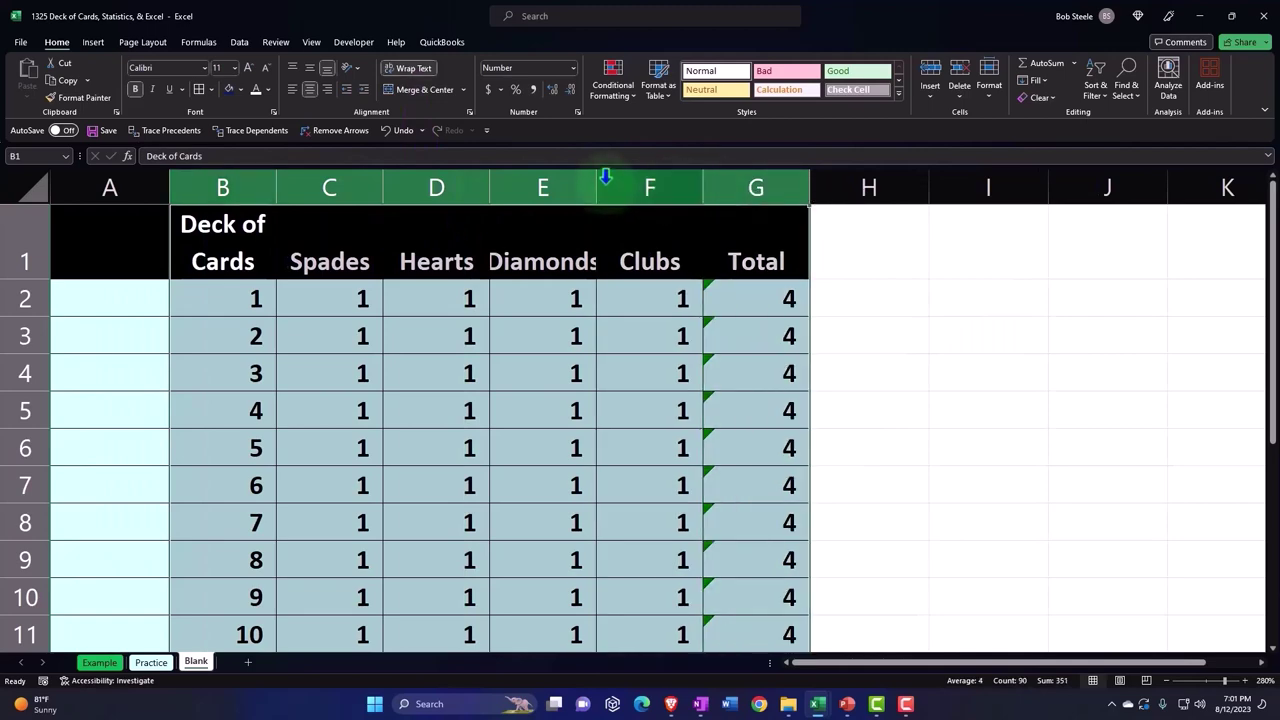
left_click_drag(603, 180, 606, 174)
left_click(619, 248)
key("Left")
key("Left")
key("Left")
key("Left")
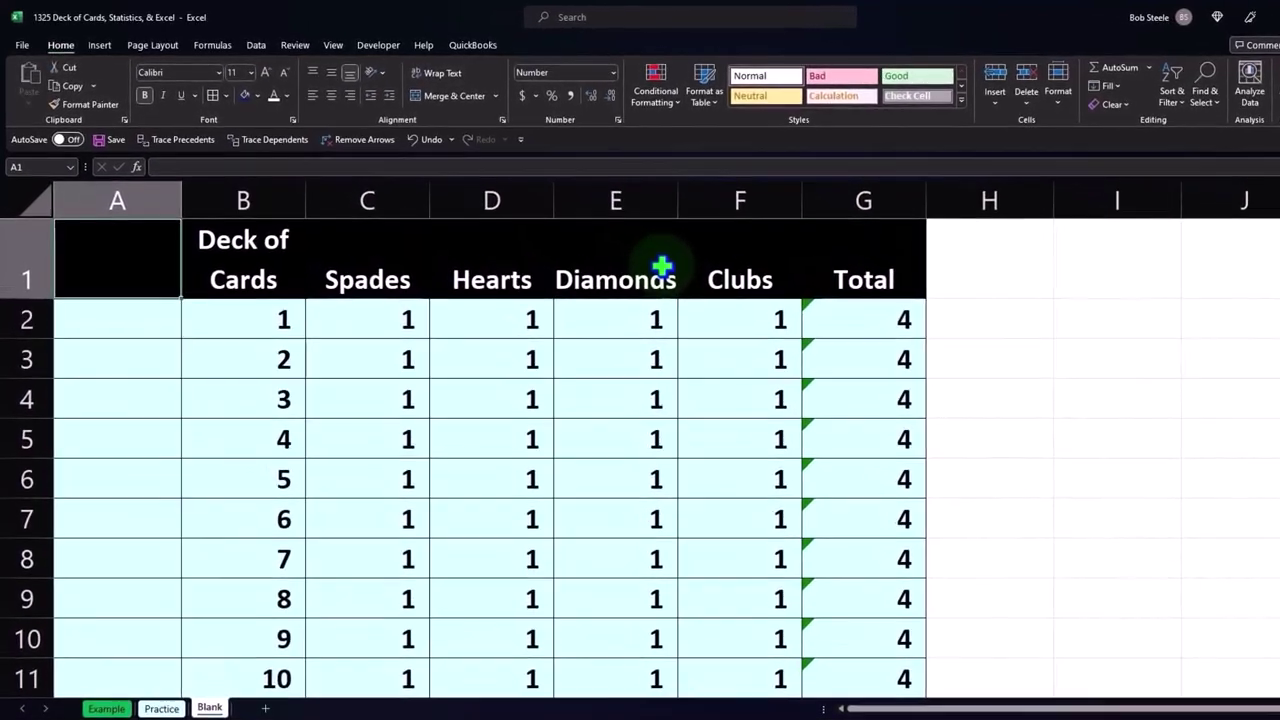
Drag column A narrower to closely fit its Jack, Queen, King and Total labels
scroll(709, 417, "down", 3)
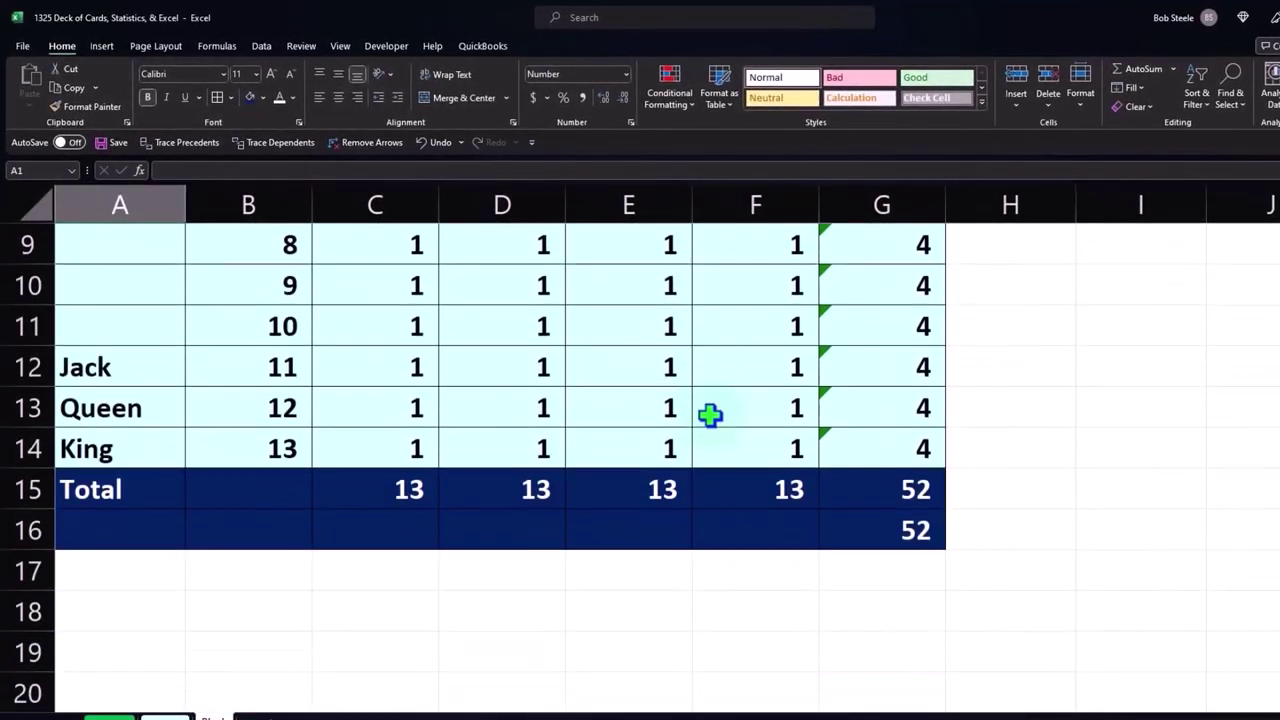
scroll(383, 366, "up", 3)
scroll(240, 259, "down", 2)
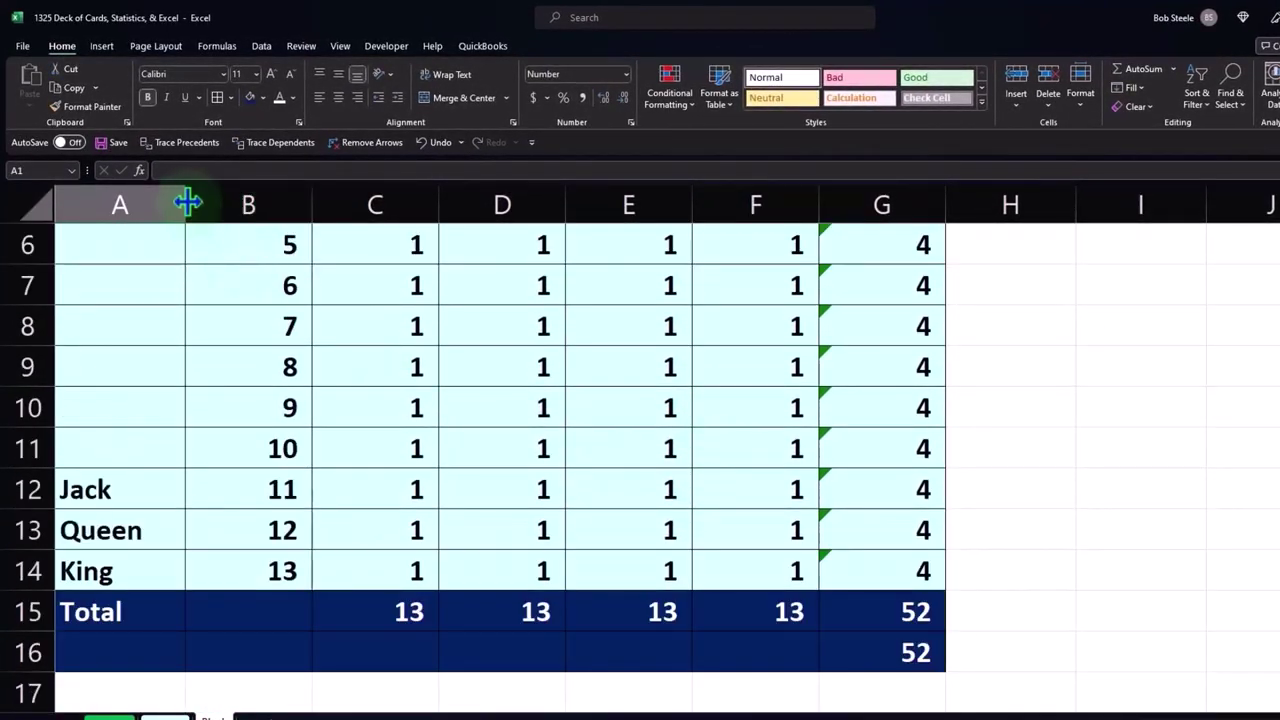
left_click_drag(184, 200, 161, 200)
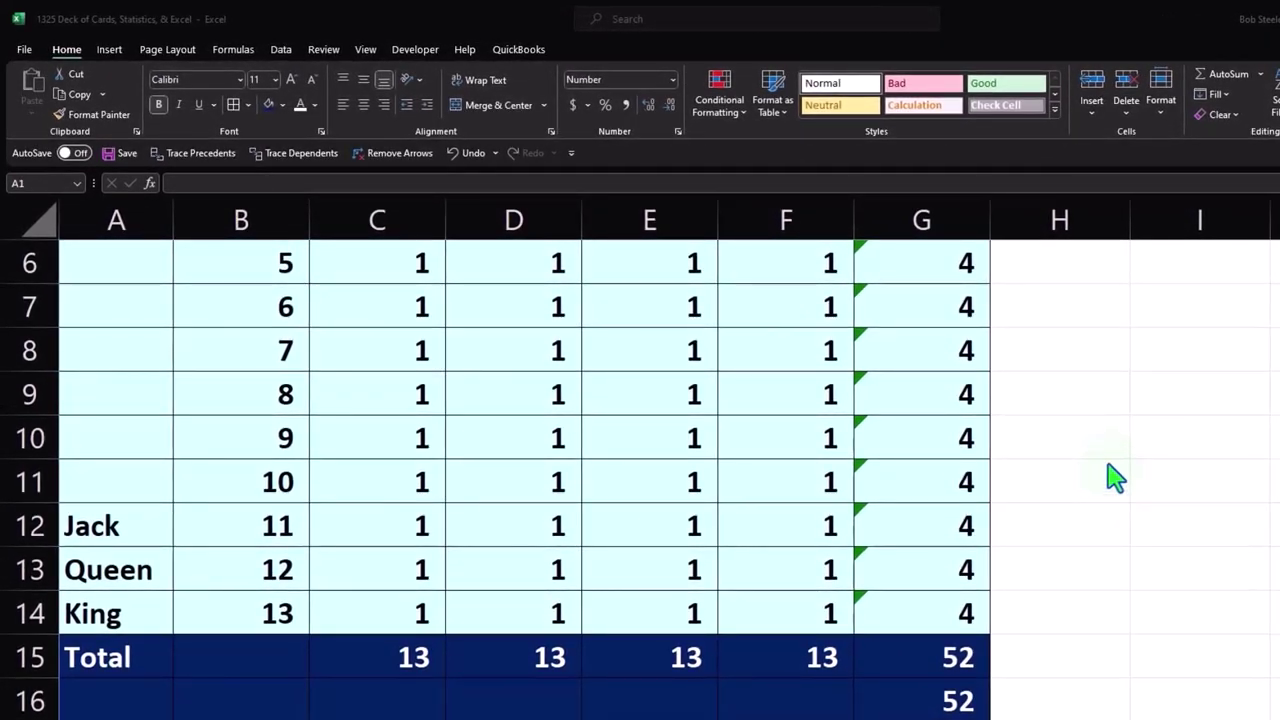
Narrow column H into a thin spacer beside the table
scroll(1094, 408, "up", 2)
left_click(1094, 405)
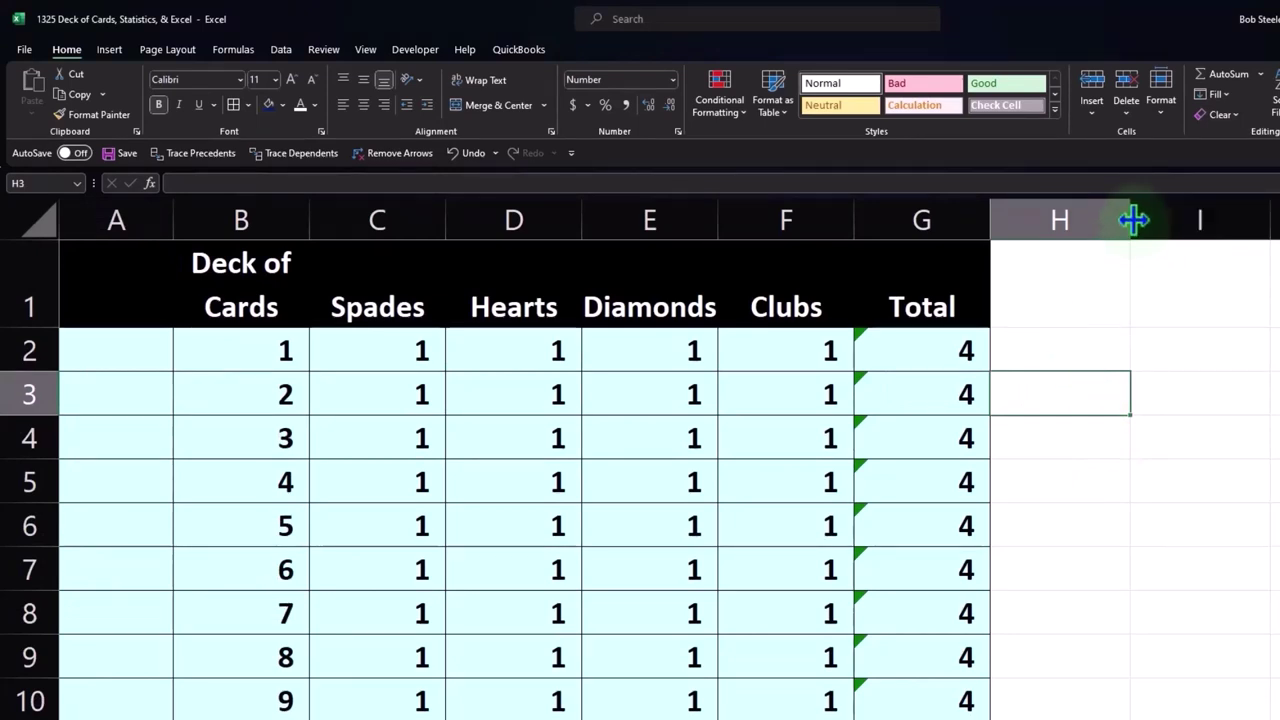
left_click_drag(1133, 220, 1019, 258)
Enter 'Odd of any card:' in I1 and widen column I to fit it
left_click(1046, 273)
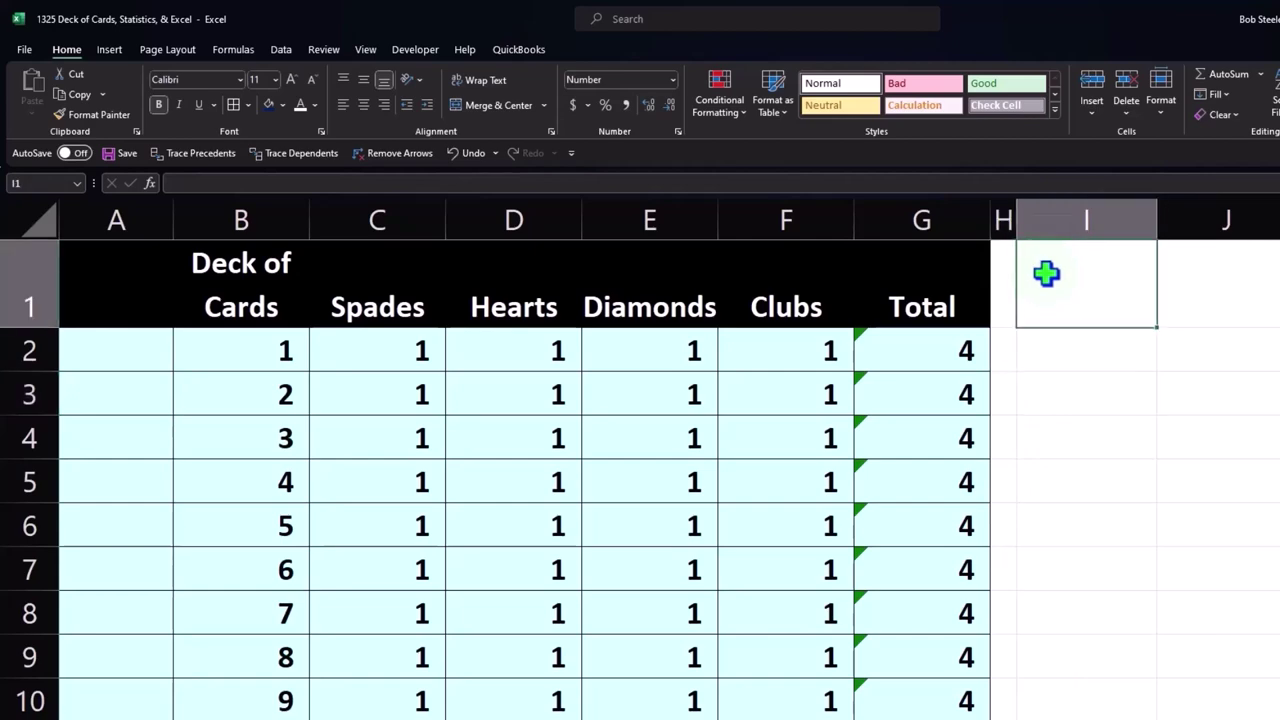
type("Odd of any")
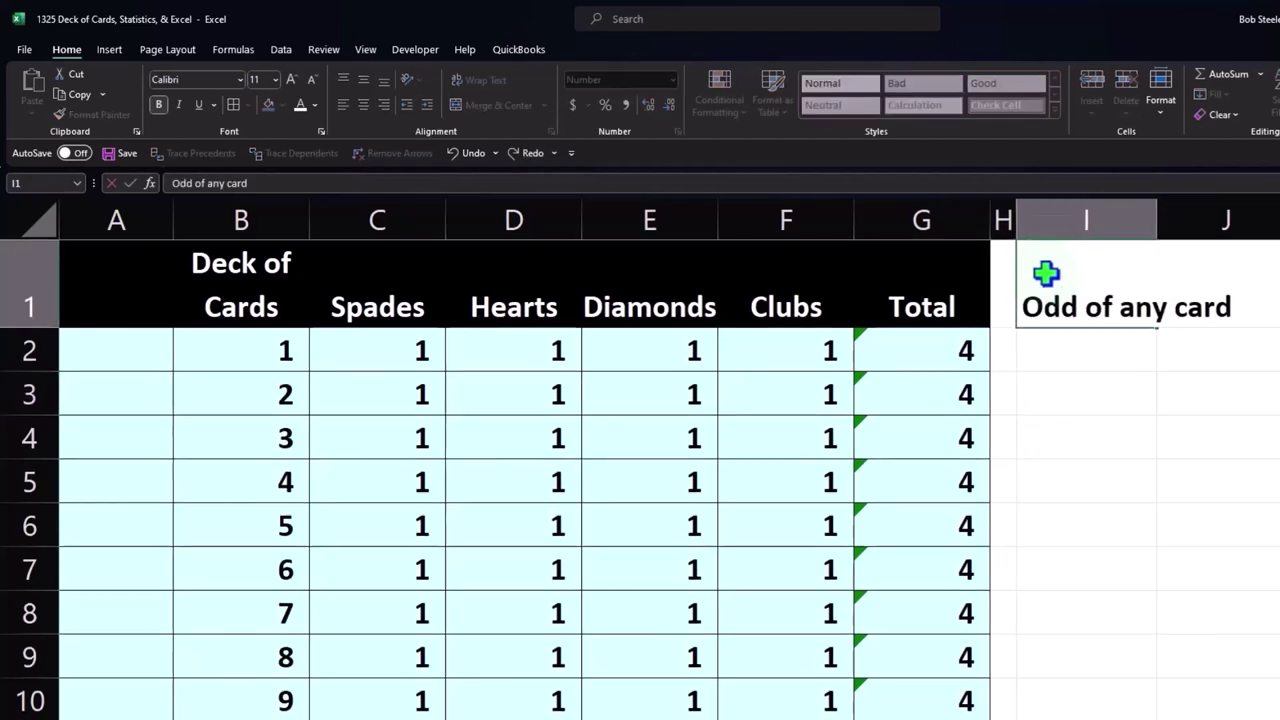
type(" card")
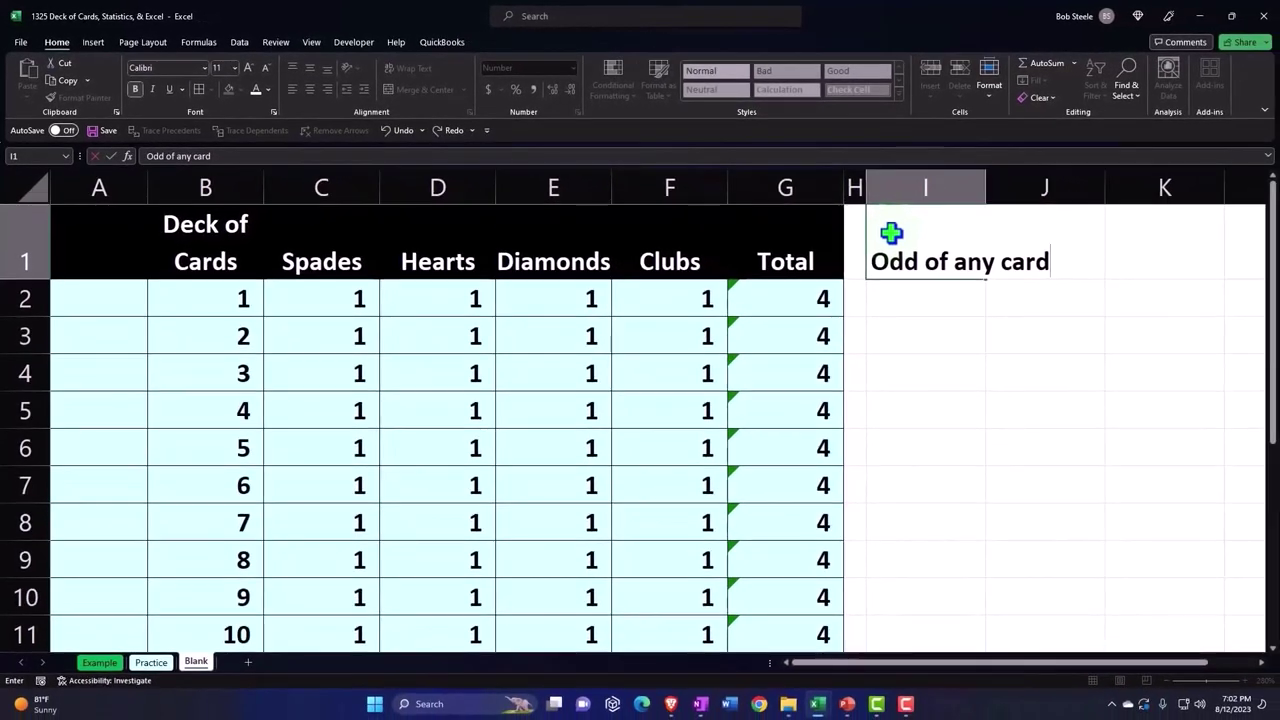
type(":")
key("Return")
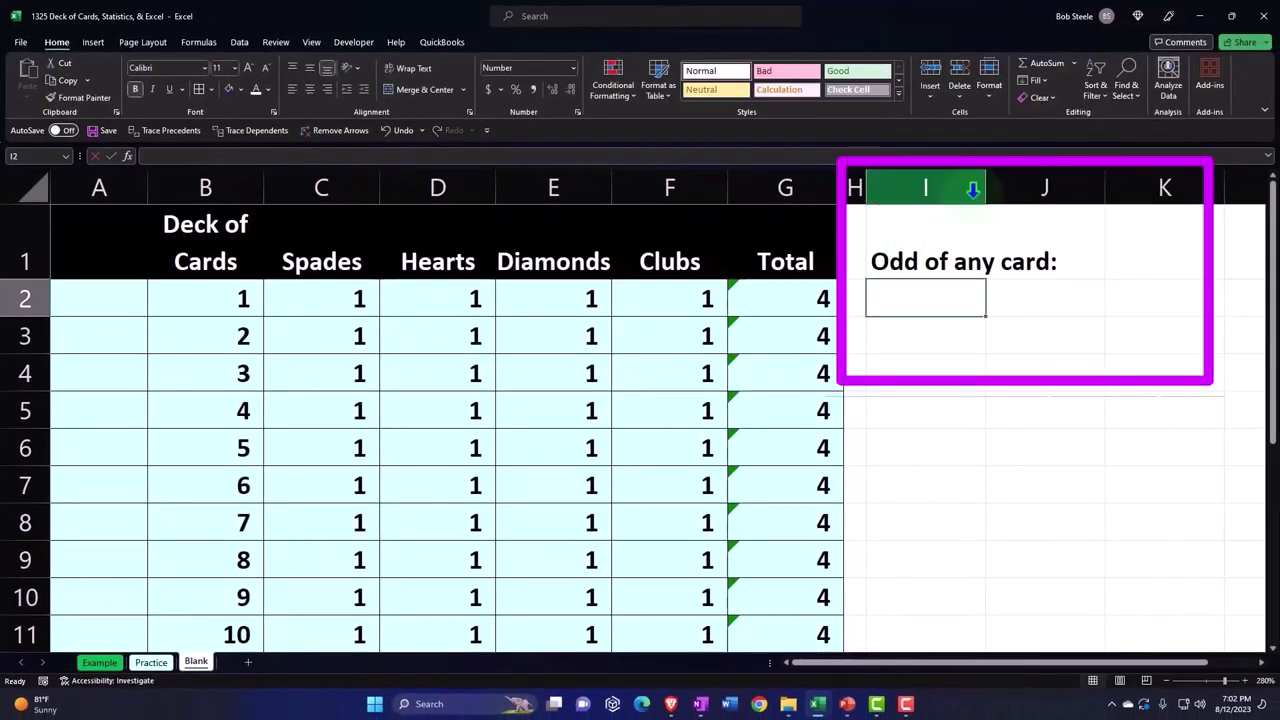
left_click_drag(984, 186, 1066, 187)
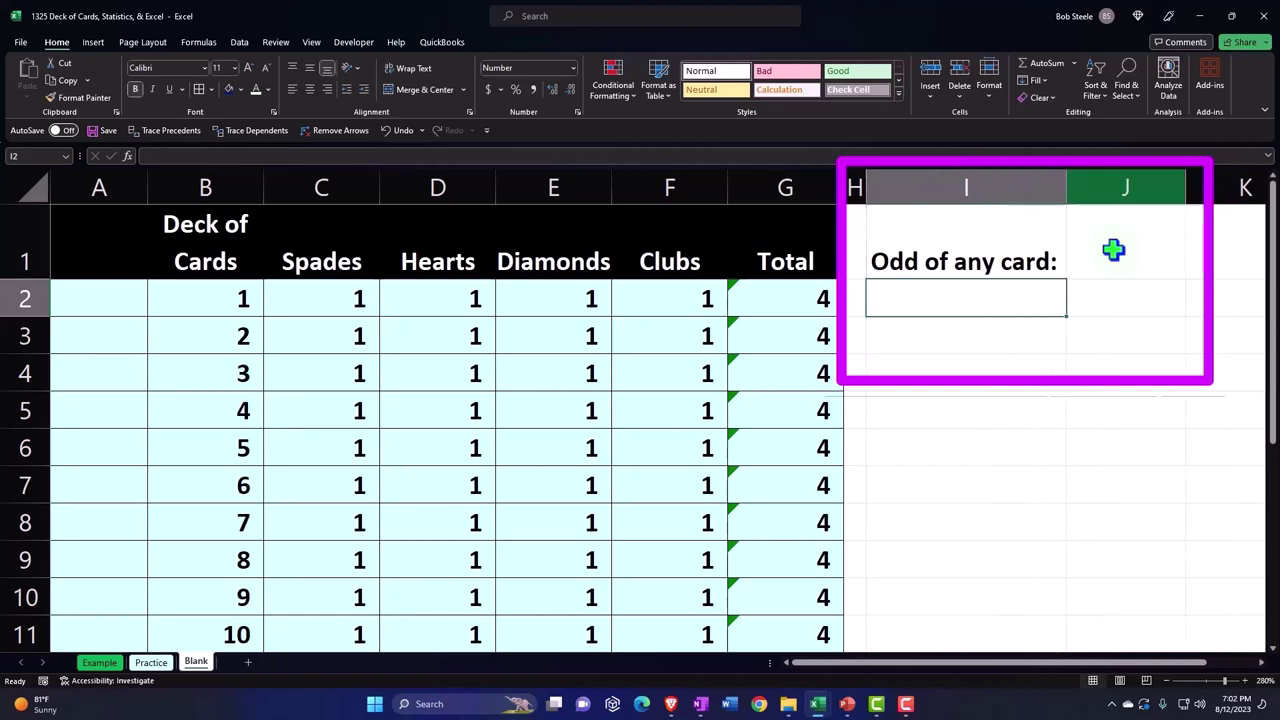
Enter 1 in J2 and reference the deck total 52 (=G15) in J3
left_click(1122, 304)
type("1")
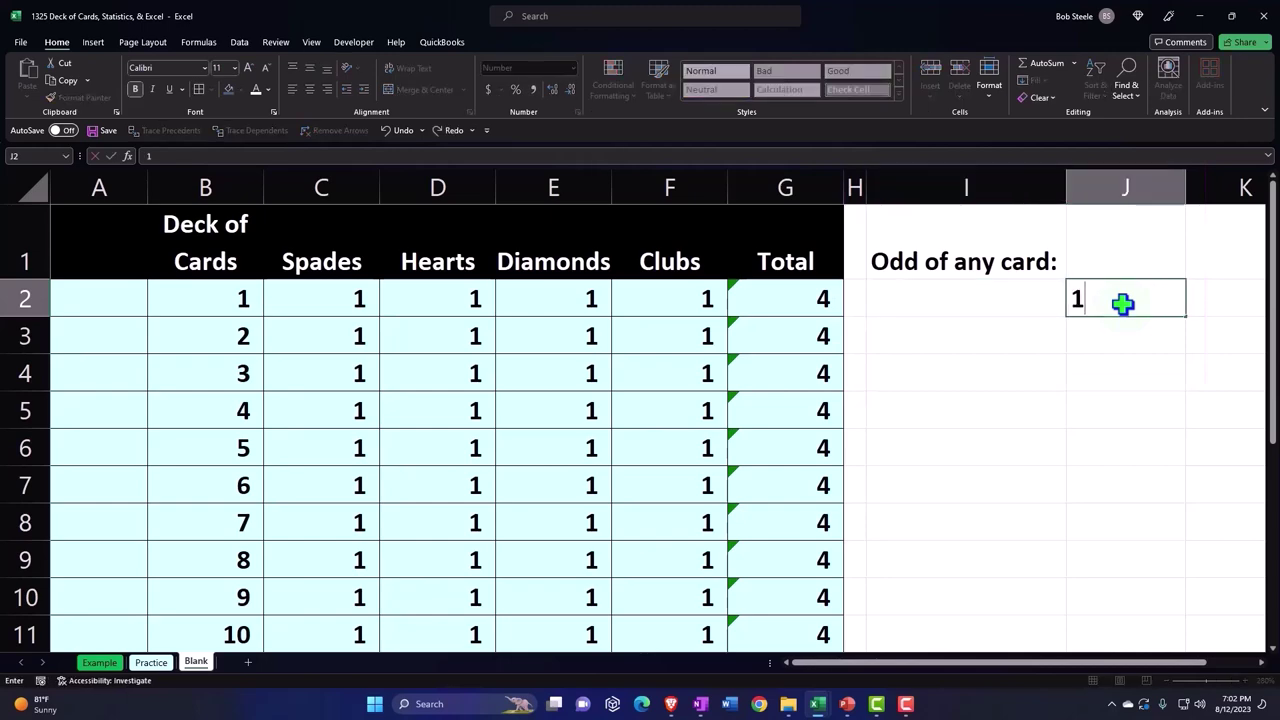
key("Return")
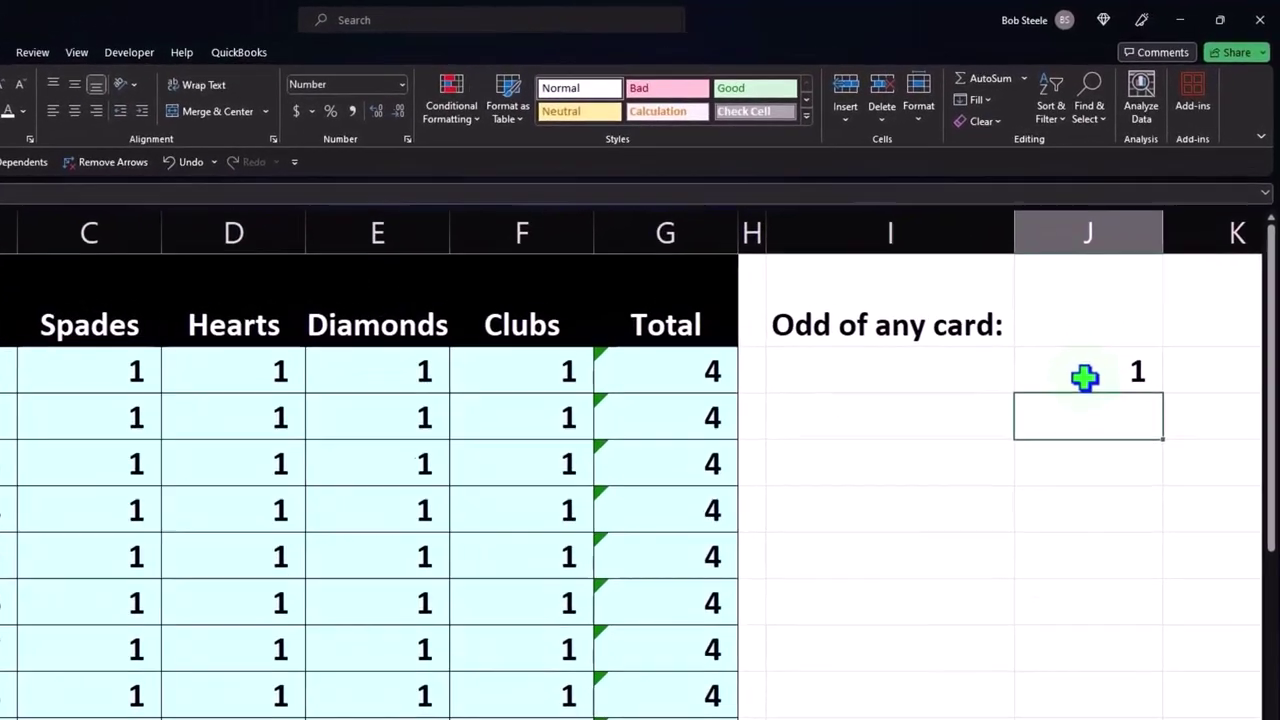
key("F2")
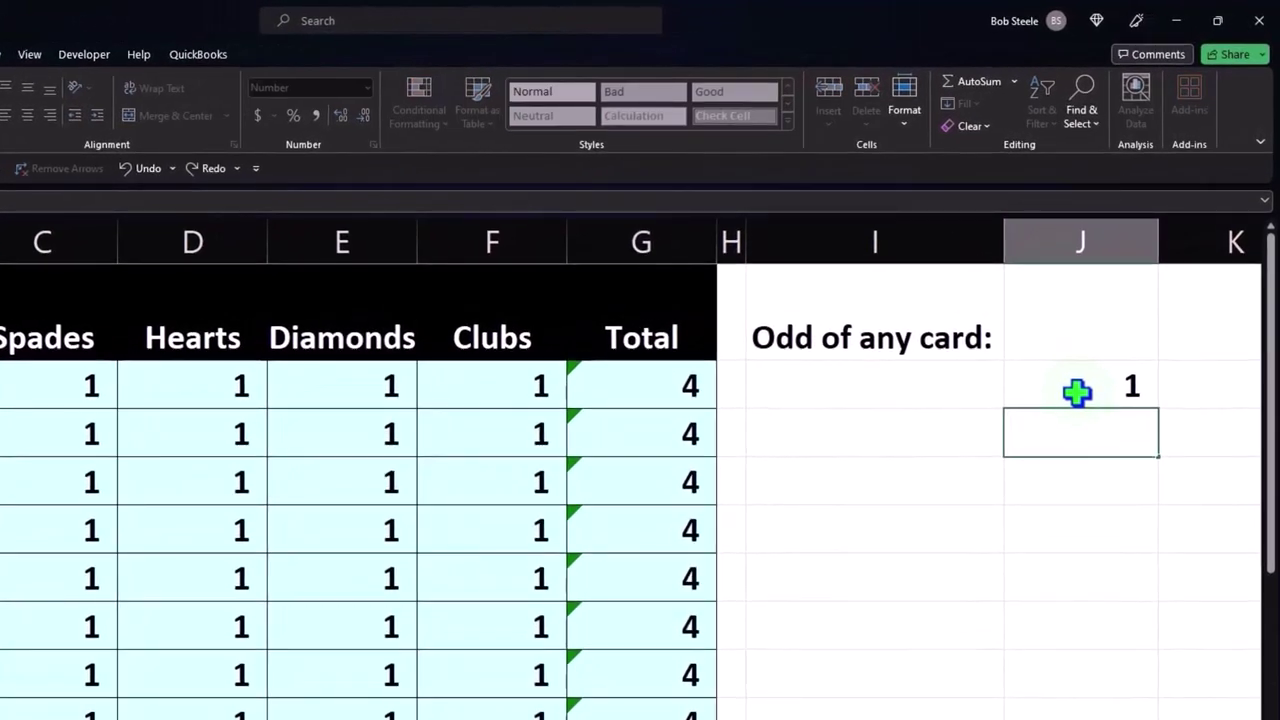
type("=")
scroll(900, 523, "down", 5)
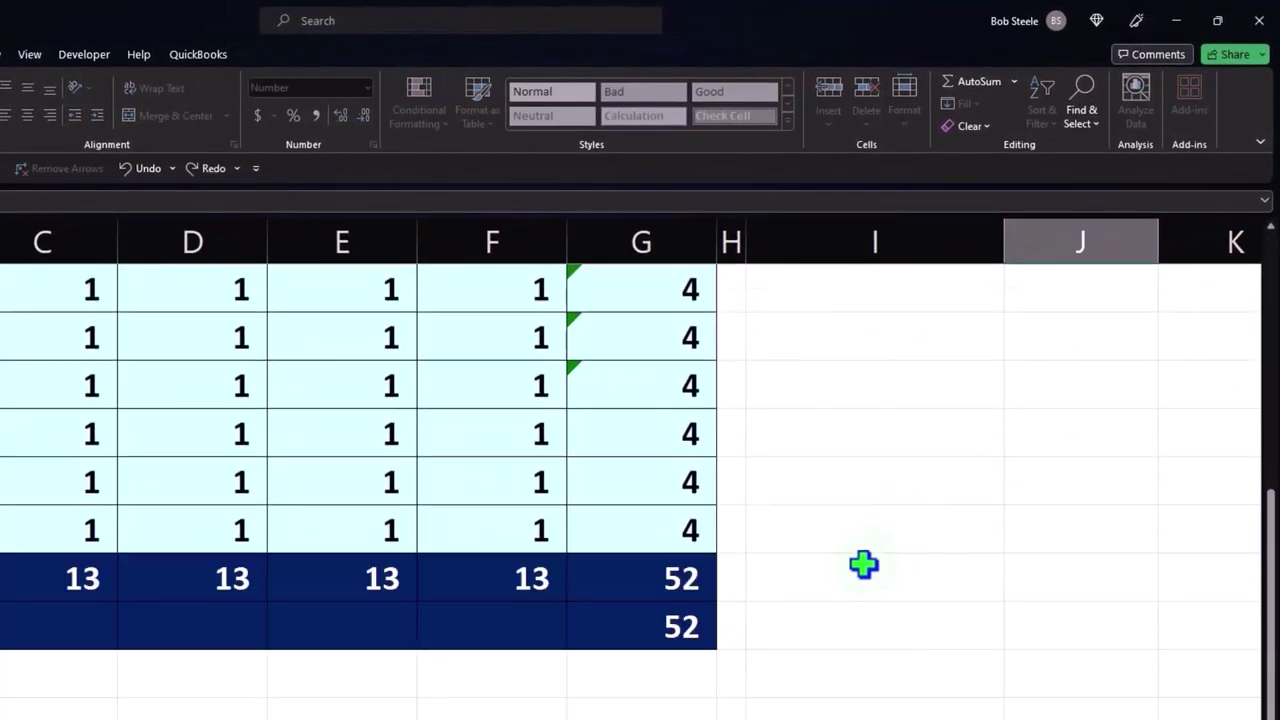
left_click(684, 580)
key("Return")
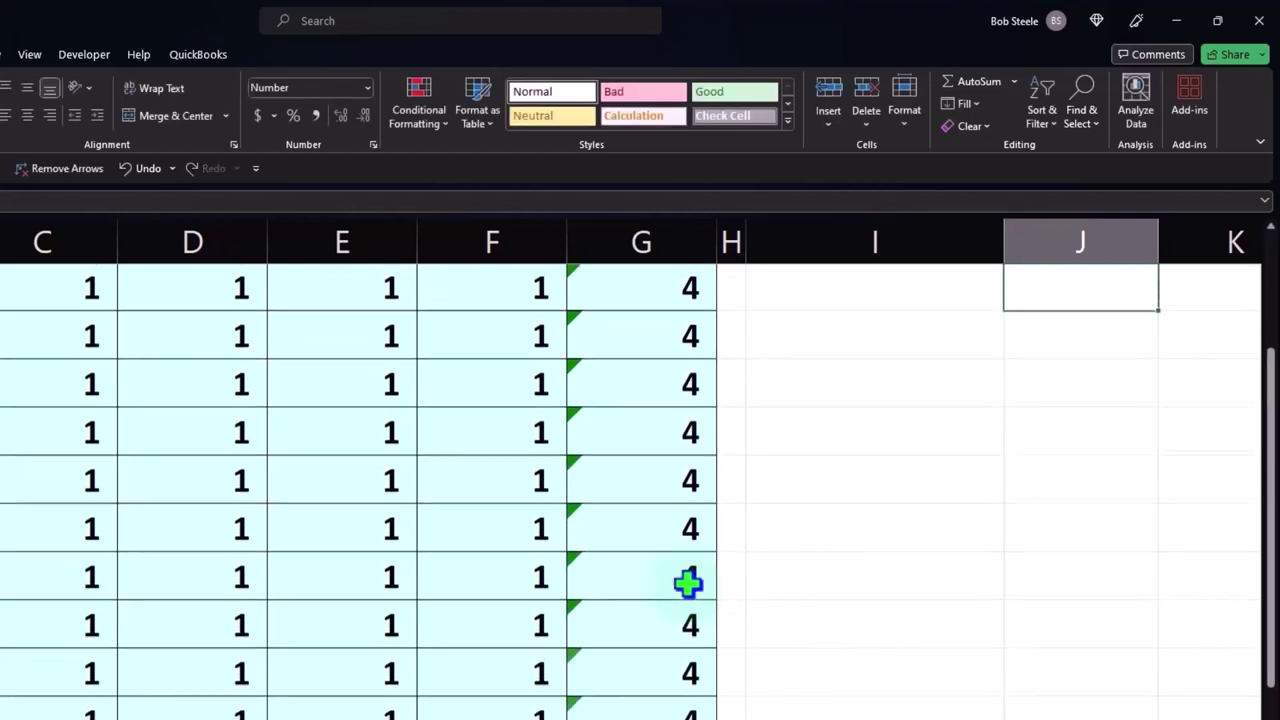
Label I4 'Odds of any card' and compute =J2/J3 in J4
left_click(845, 443)
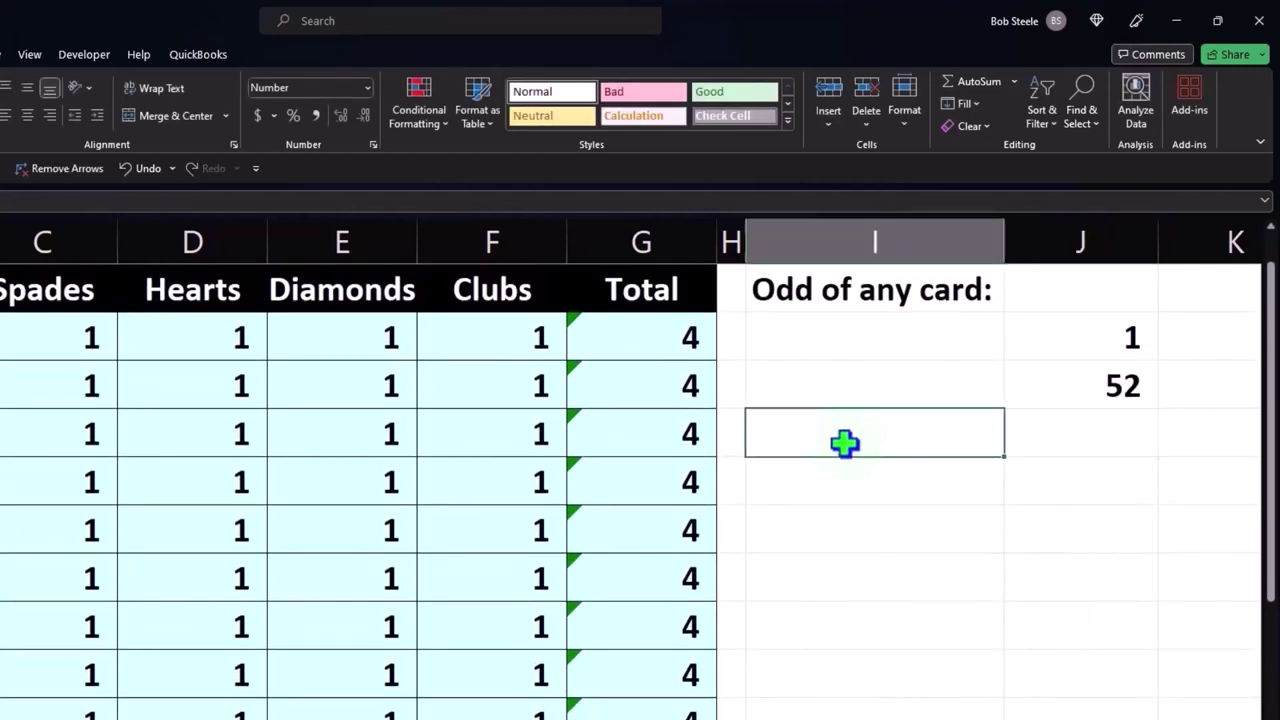
type("Odds of any card")
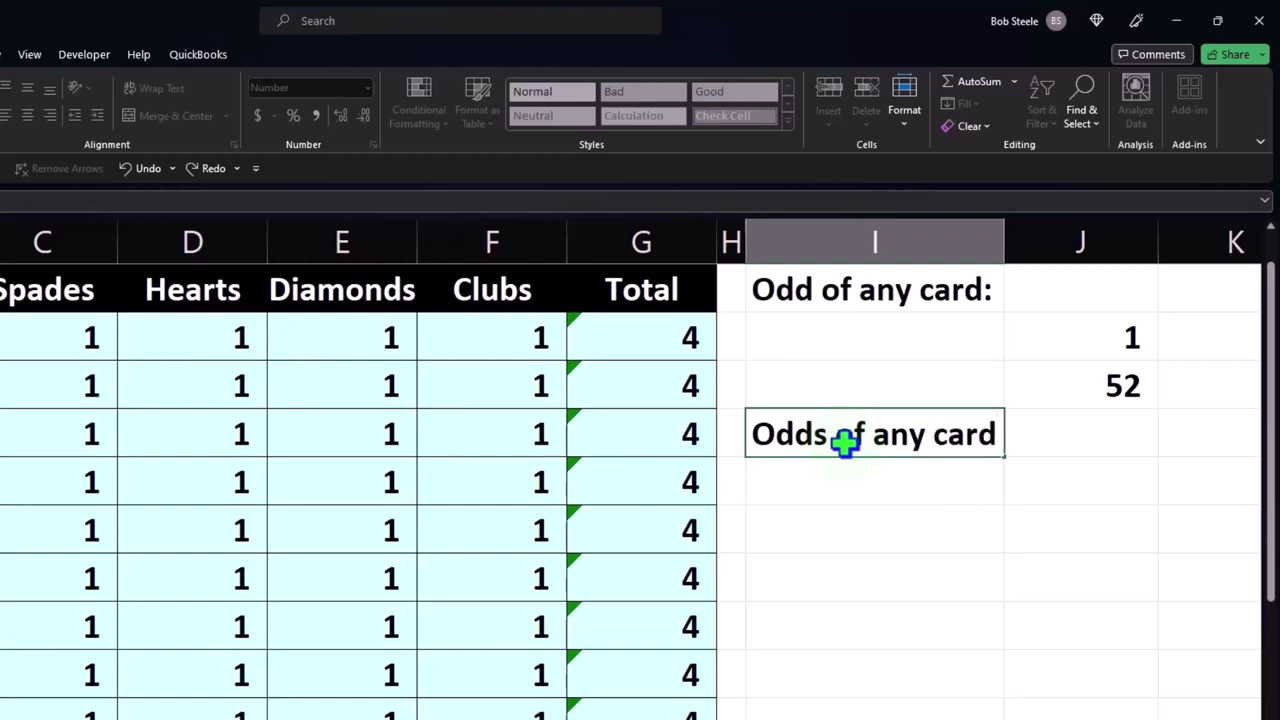
key("Tab")
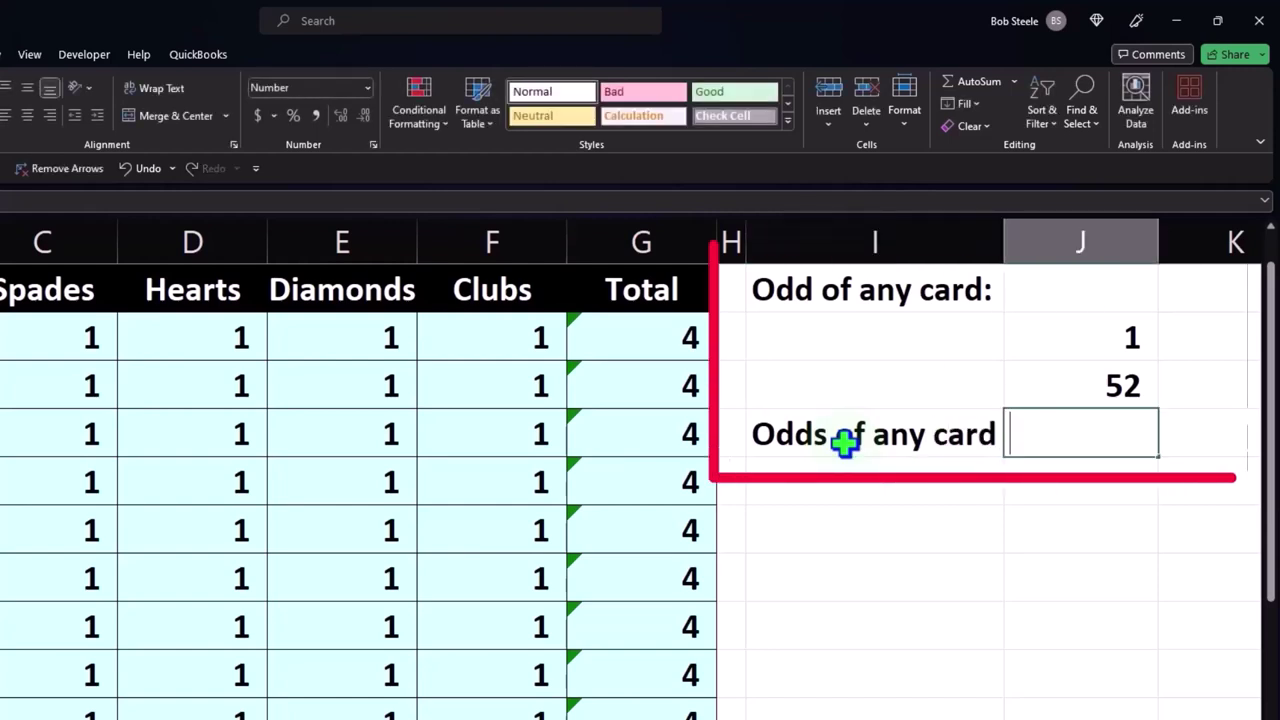
type("=")
key("Up")
key("Up")
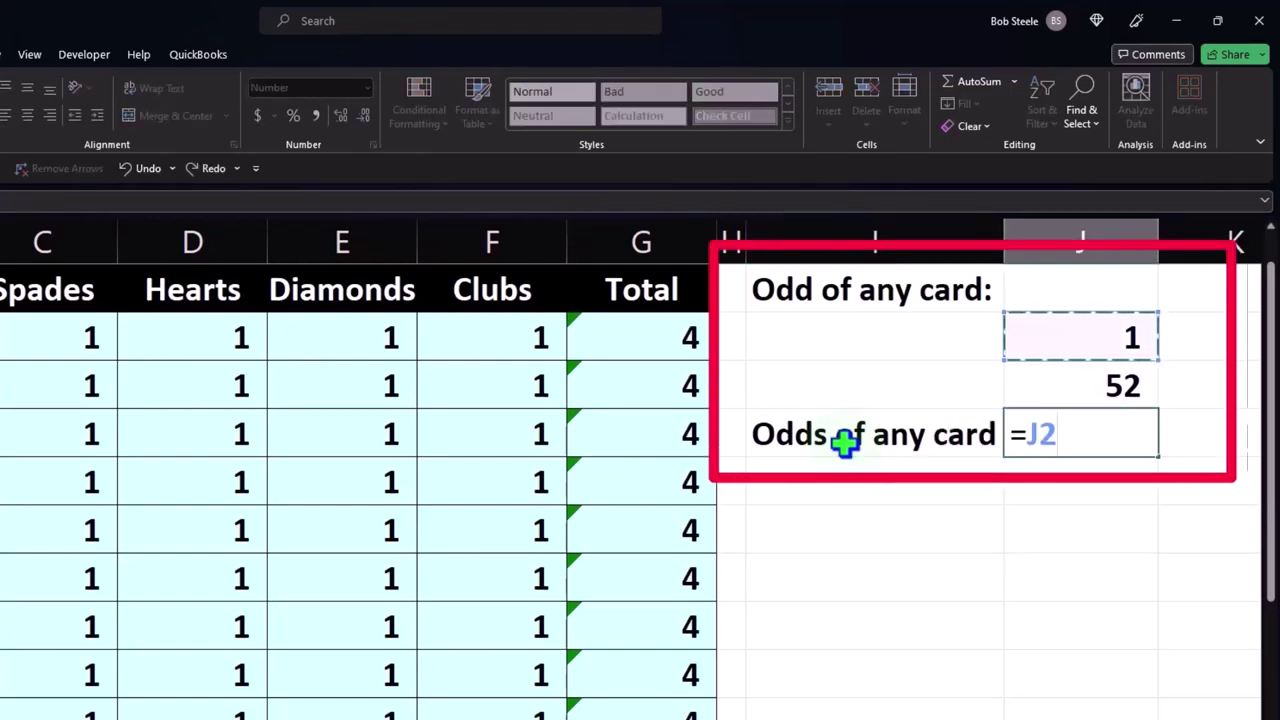
type("/")
key("Up")
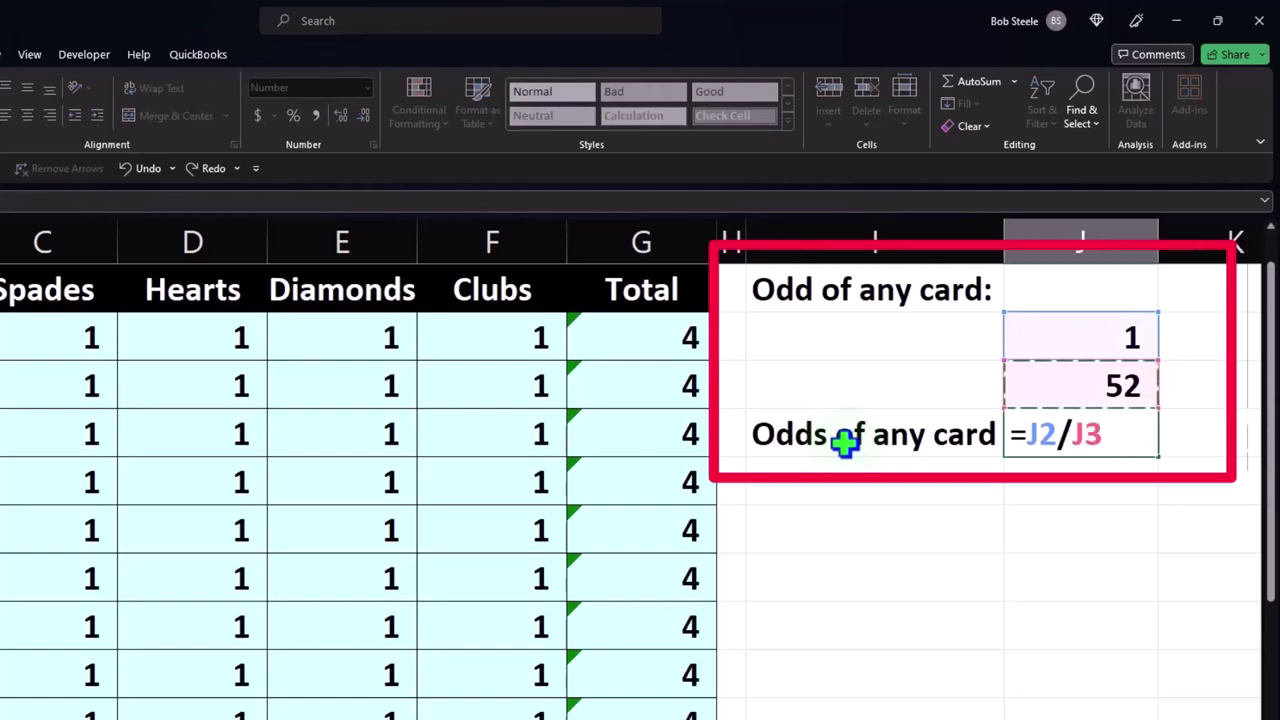
key("Return")
key("Left")
key("Up")
key("Right")
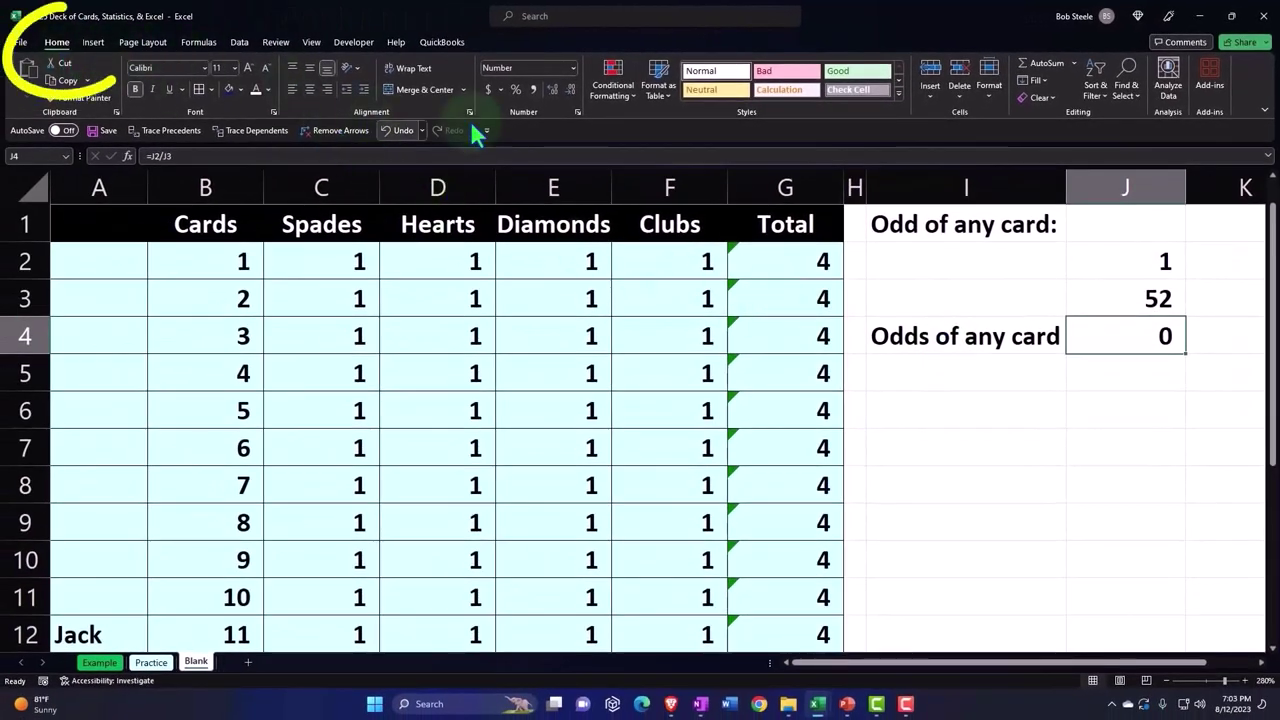
Format J4 as a percentage with two decimals, showing 1.92%
left_click(516, 89)
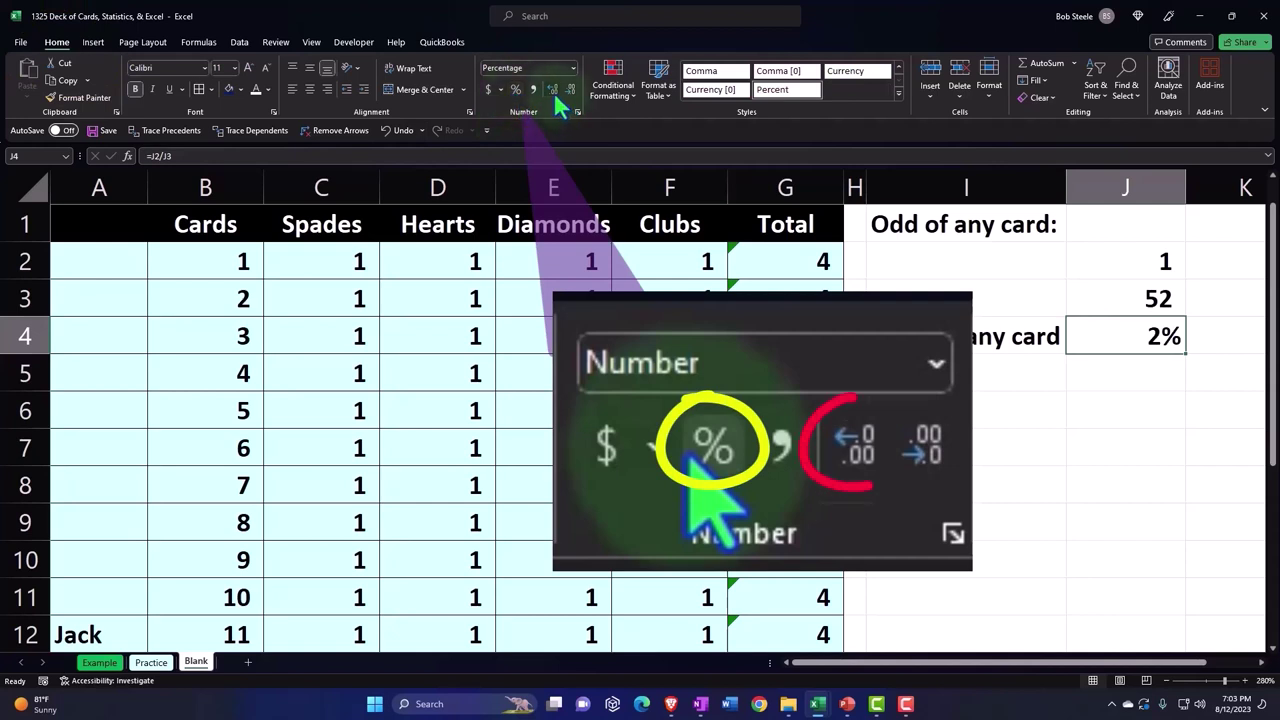
left_click(553, 90)
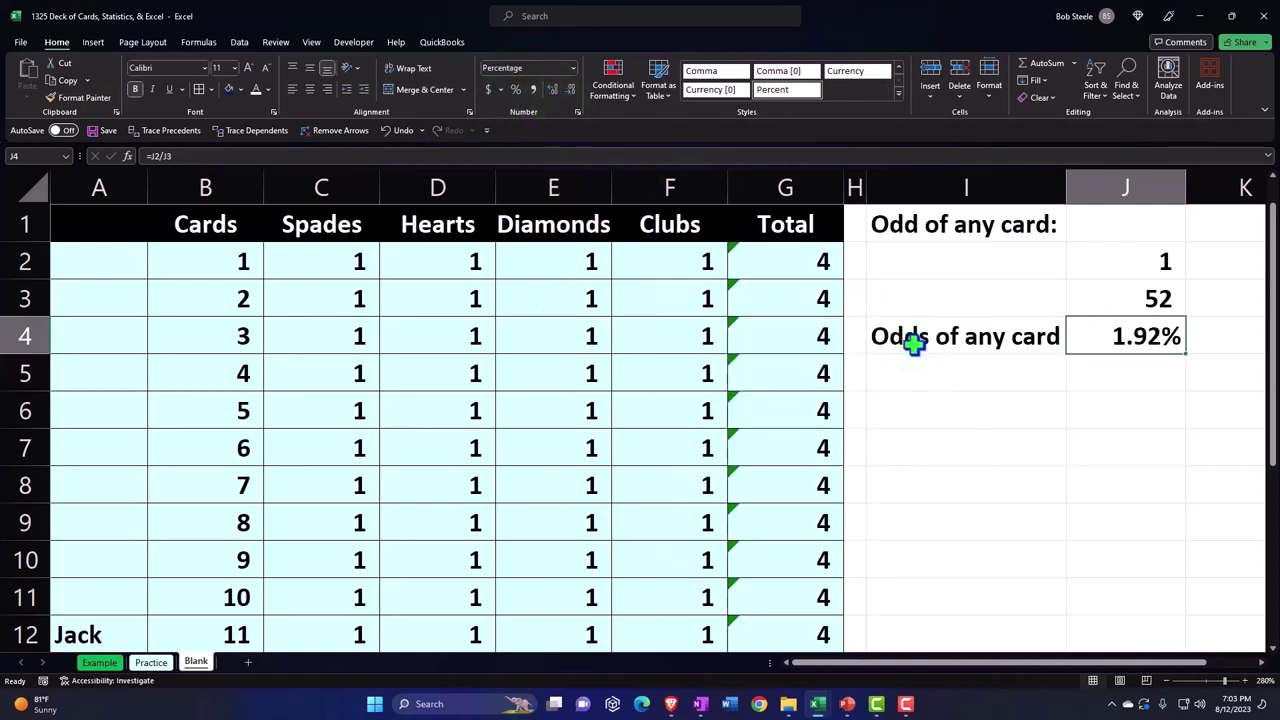
left_click(925, 410)
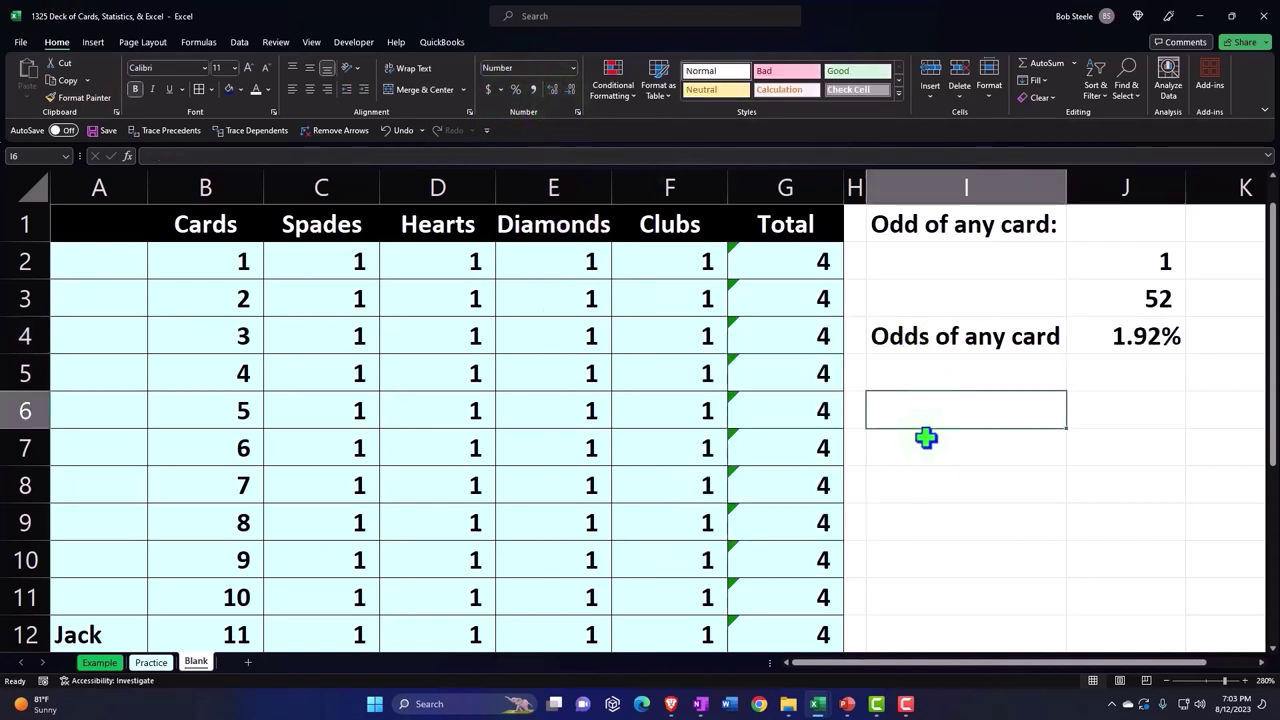
Add the heading 'Odds of any suit' to the odds block
type("Odds of any")
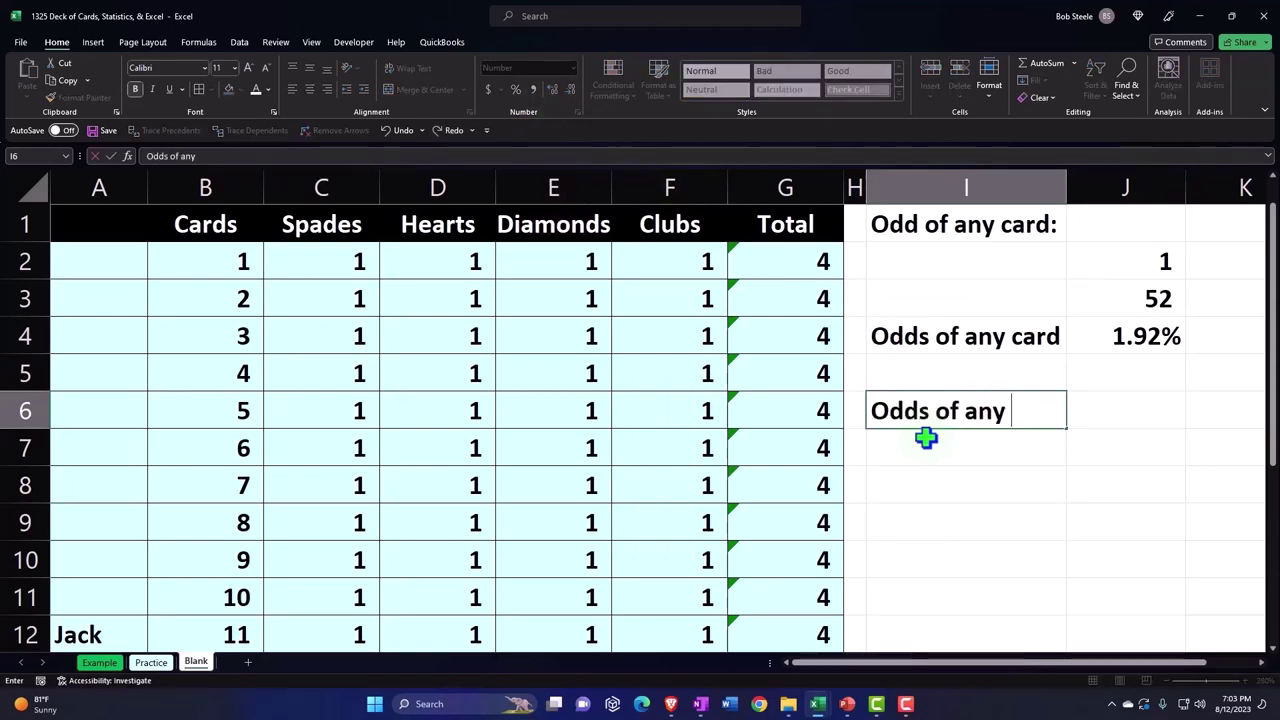
type(" suit")
key("Return")
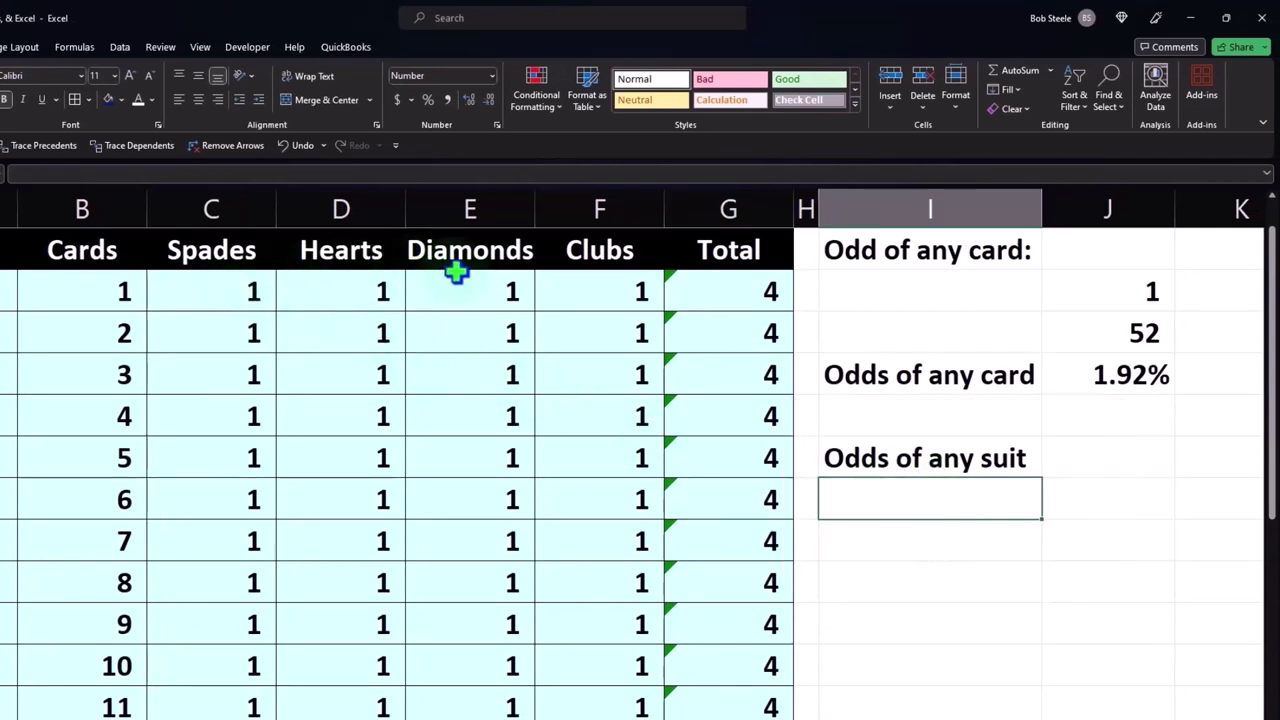
scroll(458, 272, "down", 2)
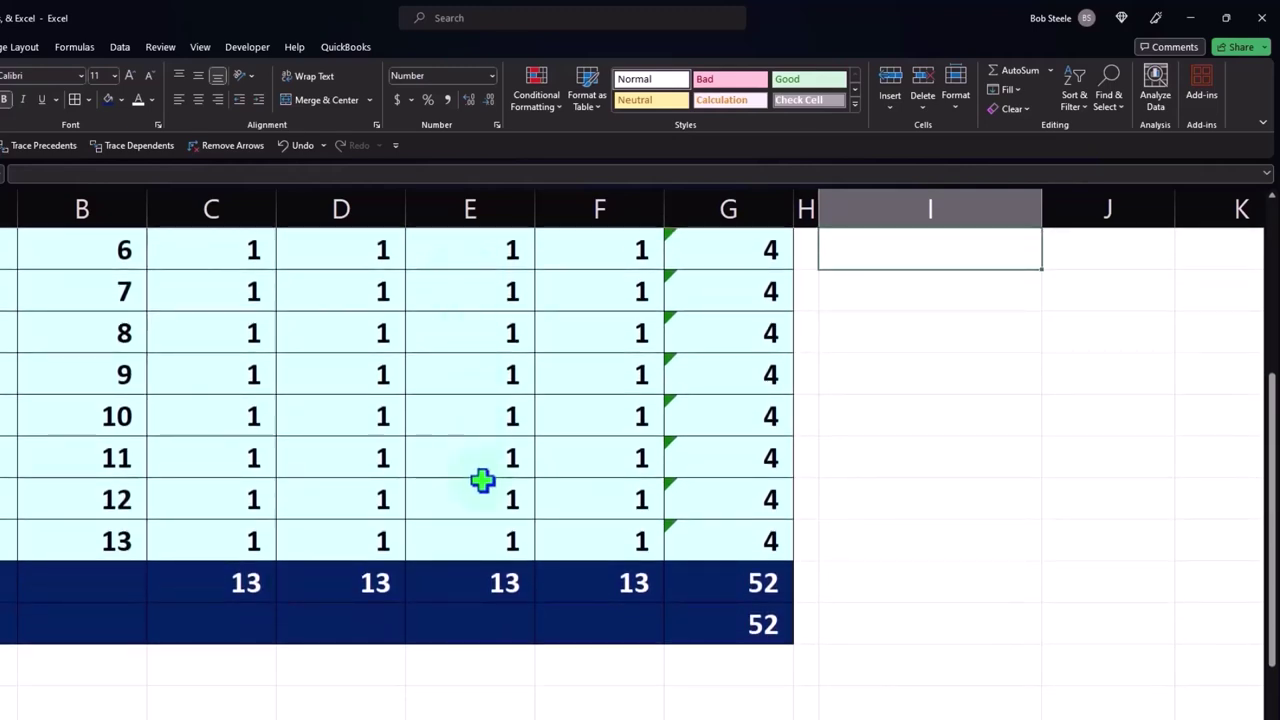
scroll(482, 481, "up", 2)
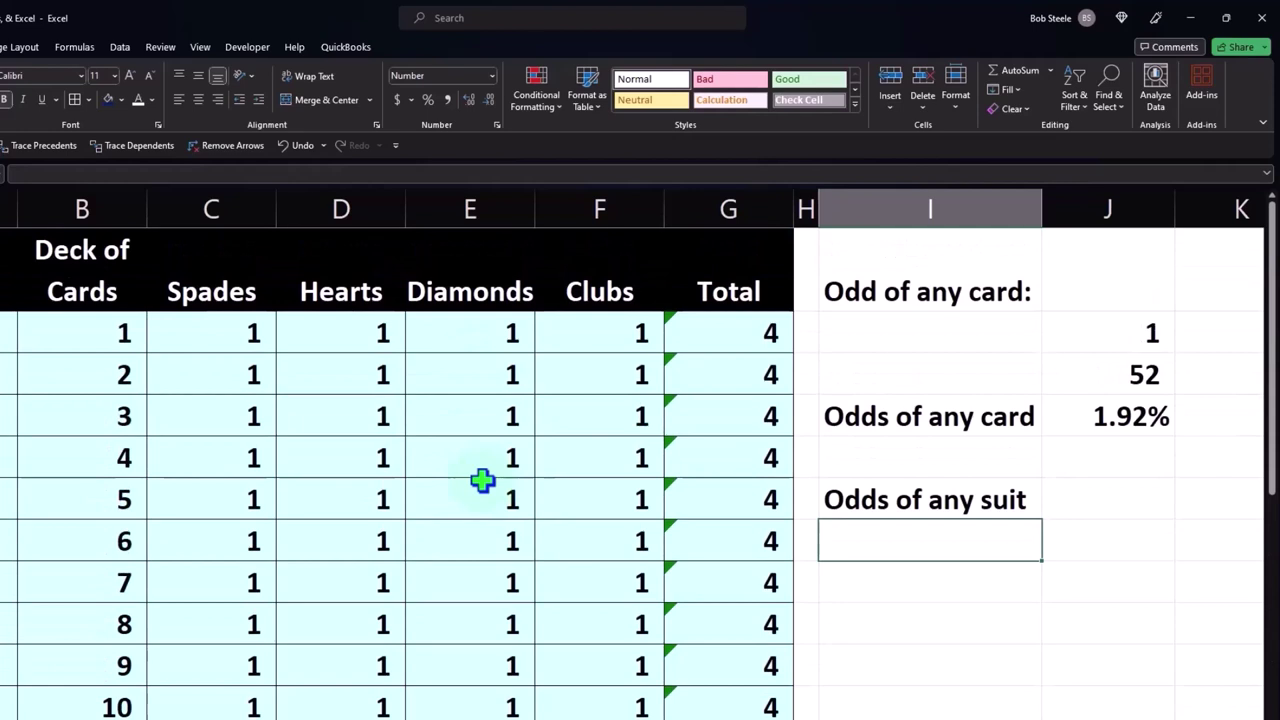
Add a 'Cards per suit' row showing 13 from the Clubs total F15
type("Cards")
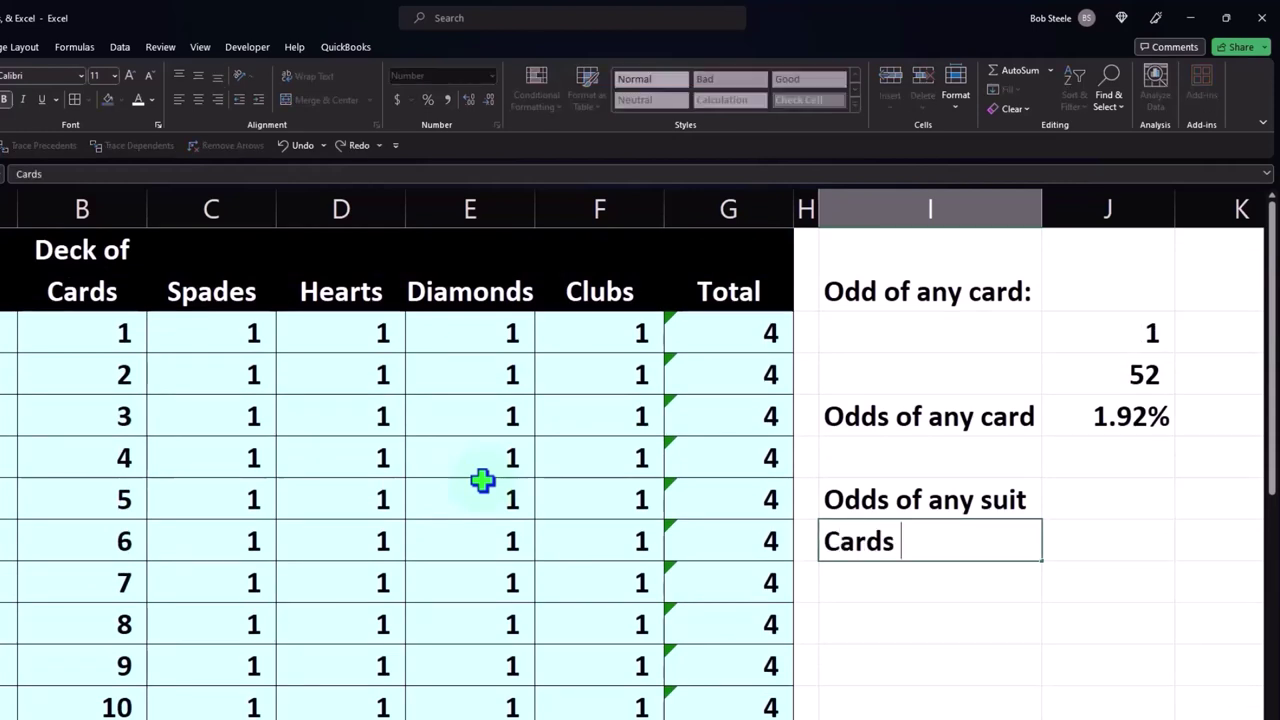
type(" per suit")
key("Tab")
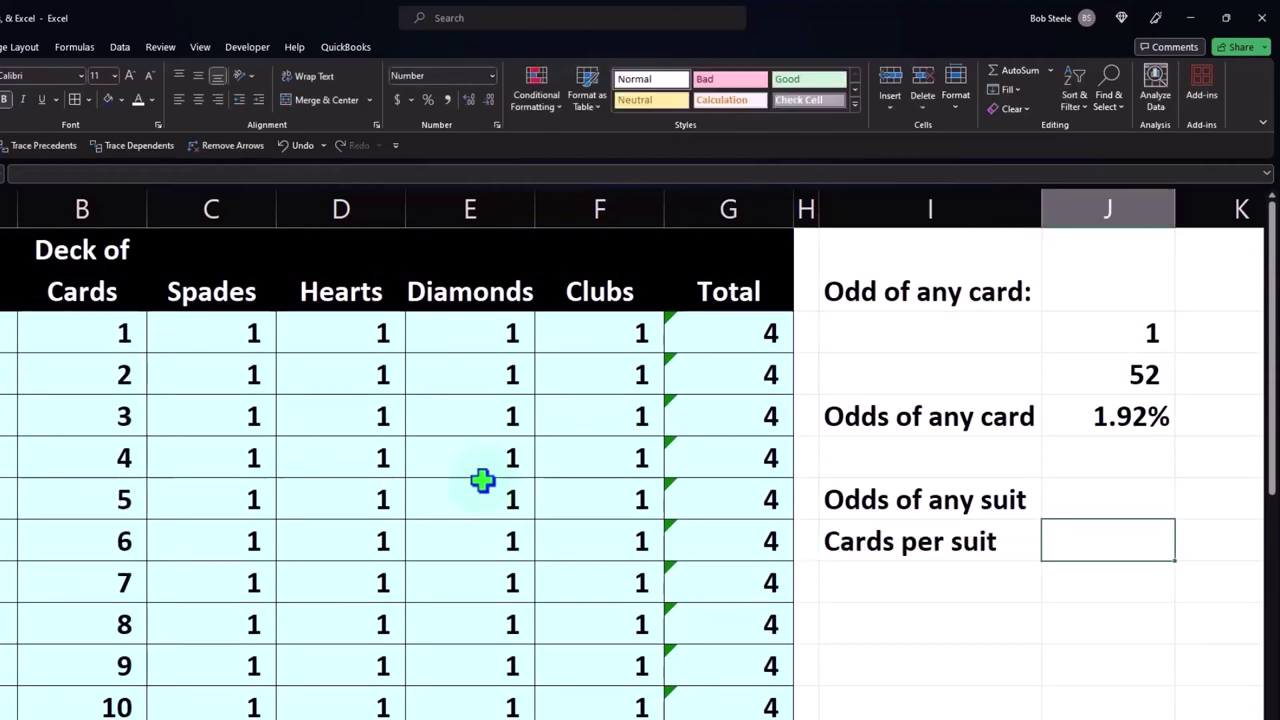
type("=")
scroll(534, 557, "down", 3)
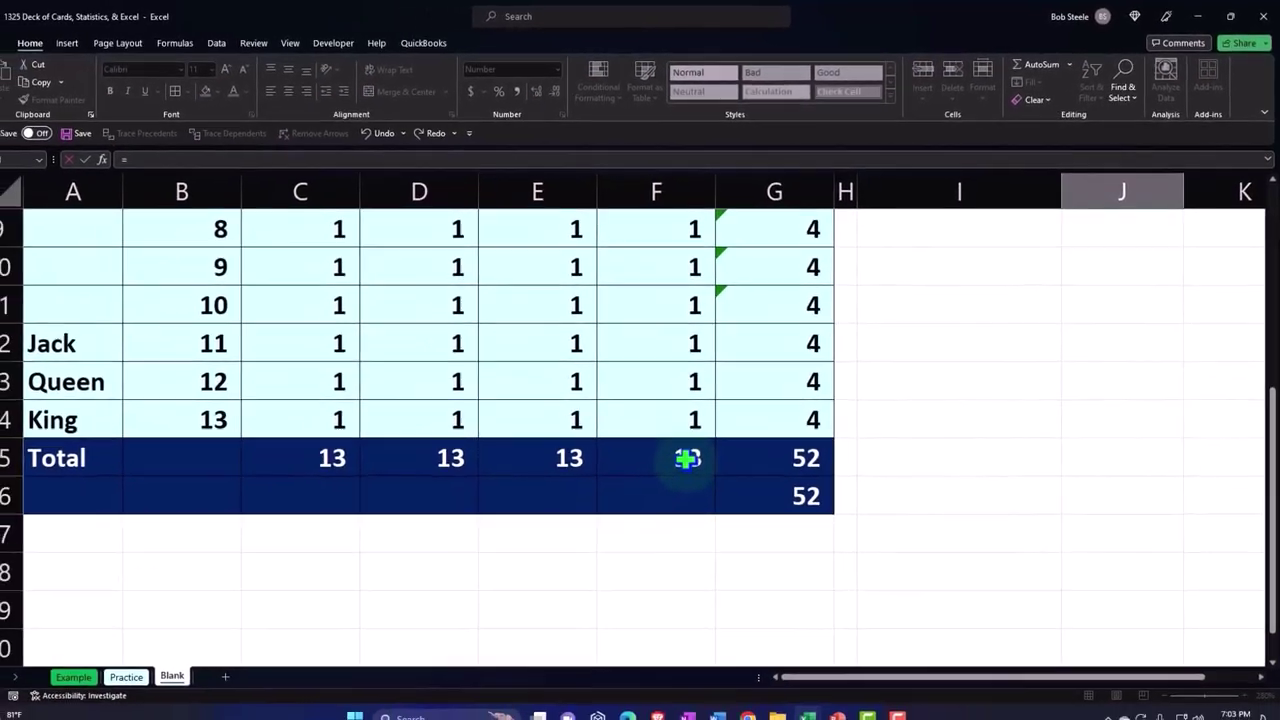
left_click(687, 458)
key("Return")
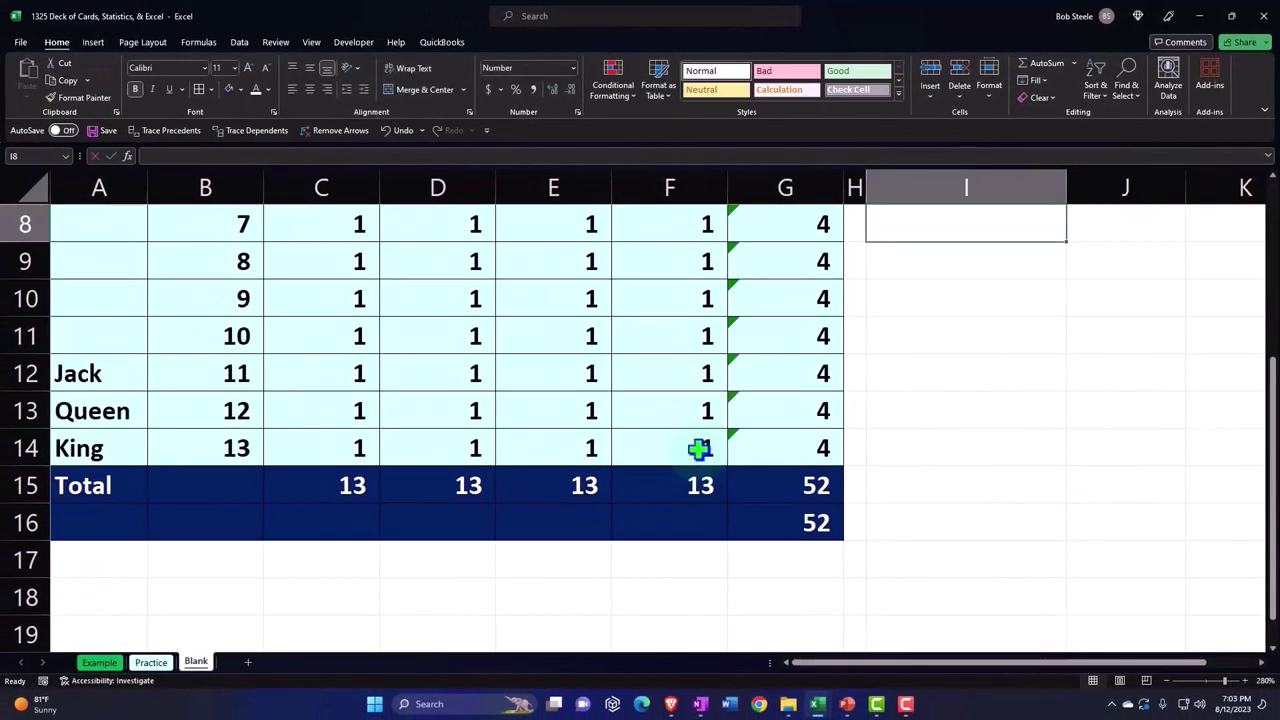
scroll(700, 449, "up", 2)
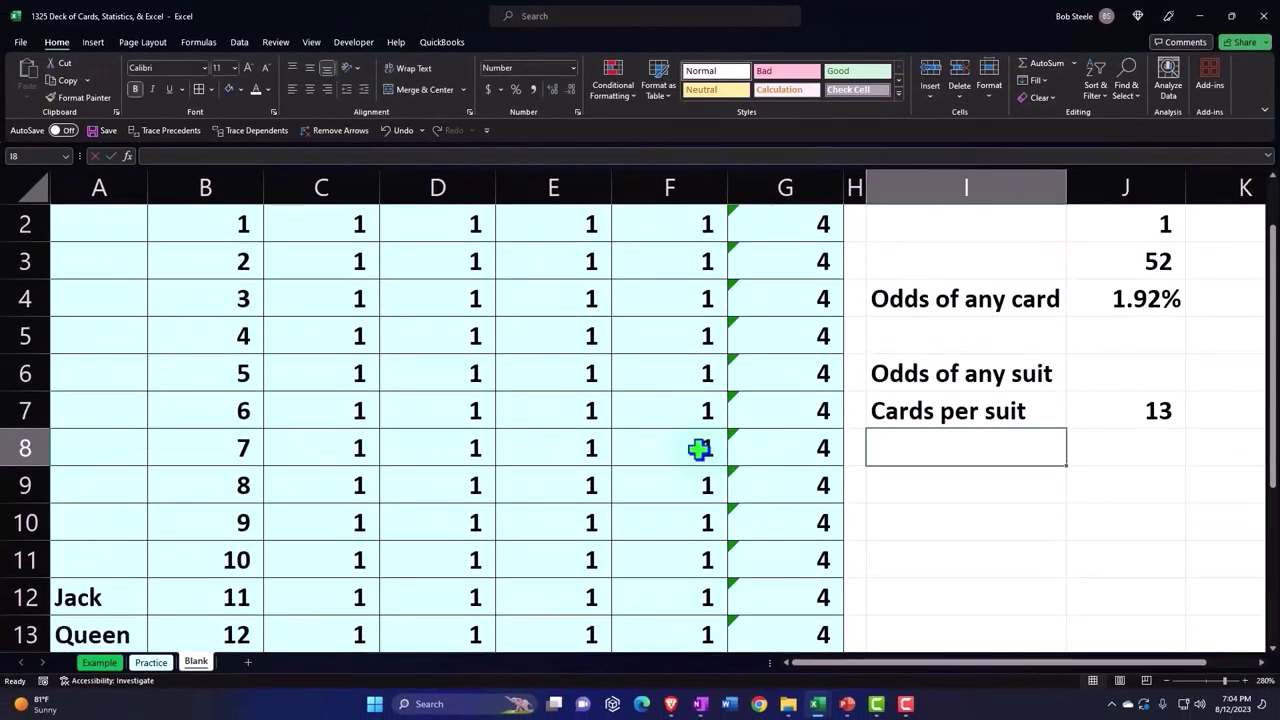
scroll(700, 449, "up", 1)
Label I2 'One card' and I3 'Cards in deck'
left_click(980, 291)
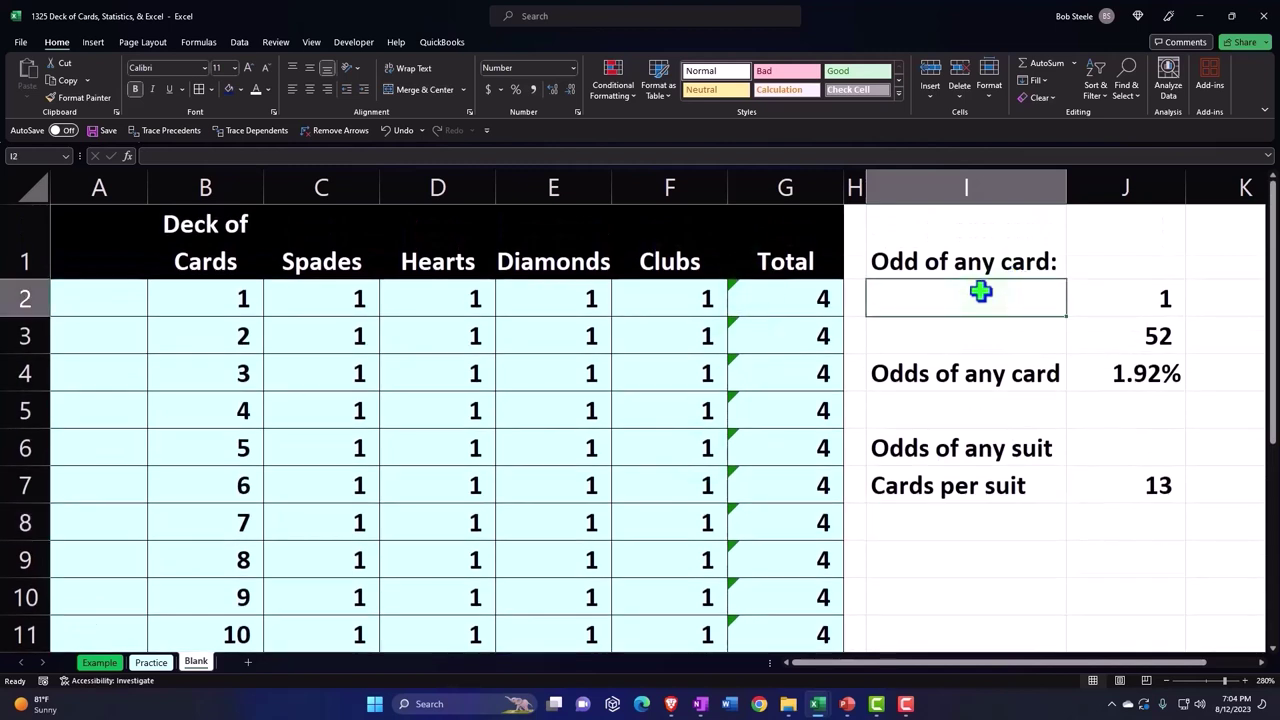
type("One card")
key("Return")
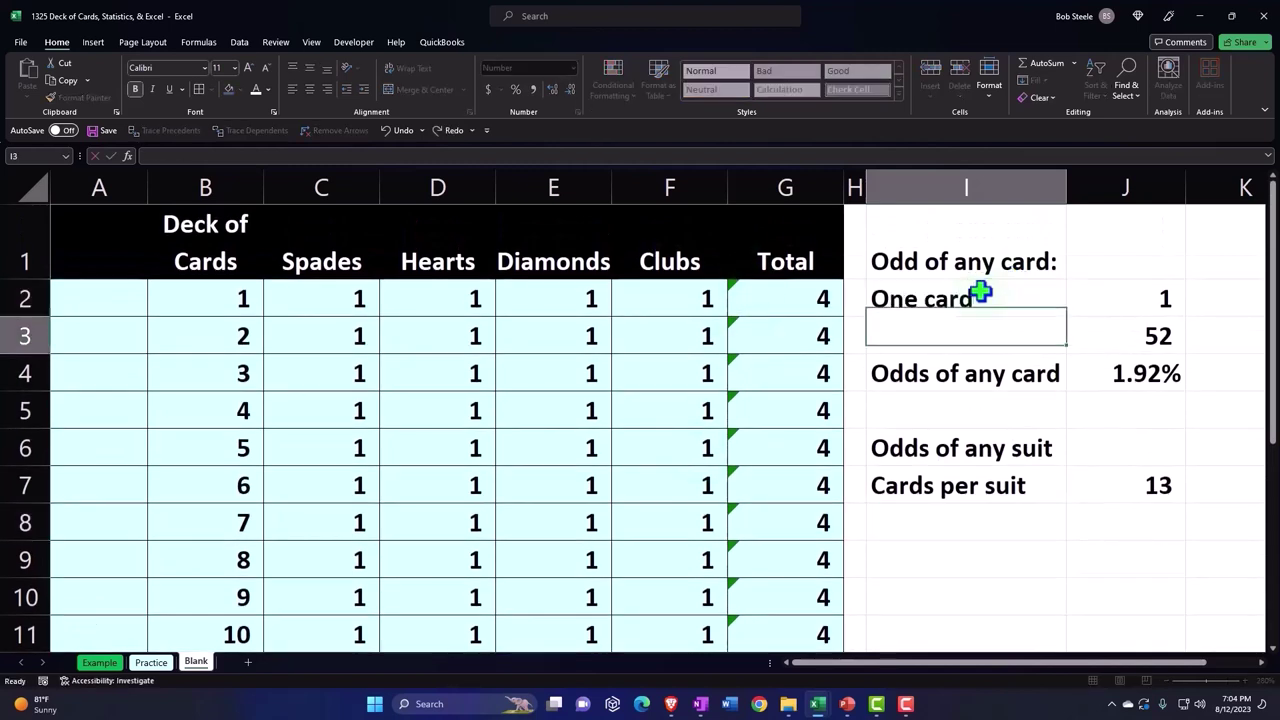
type("Cards in ")
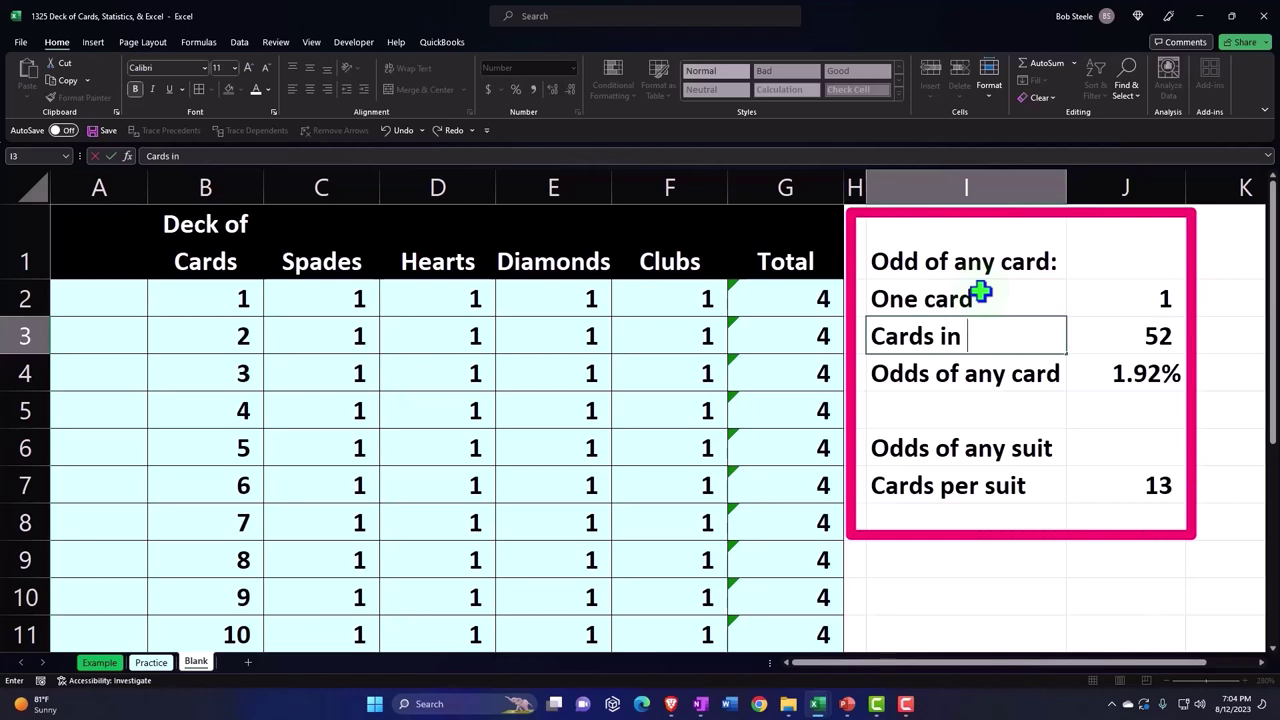
type("deck")
key("Tab")
key("Tab")
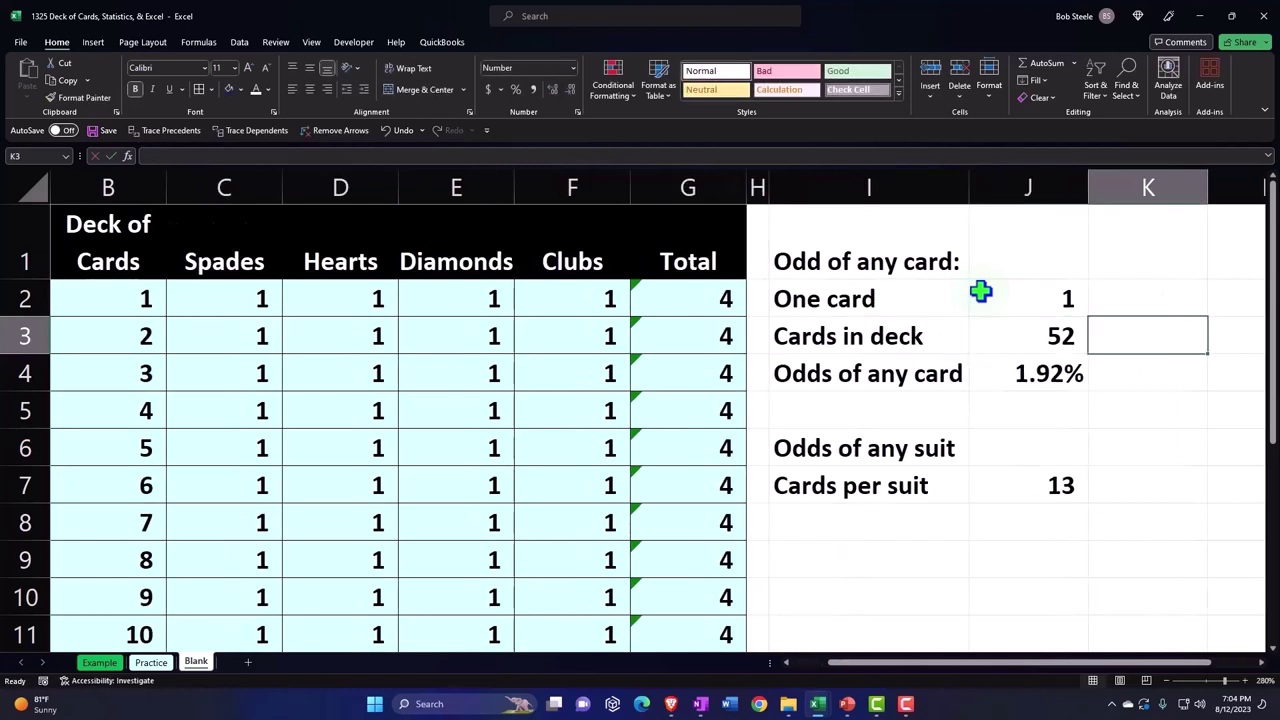
Repeat Cards in deck with 52 in row 8 using =I3 and =J3
left_click(860, 528)
type("=")
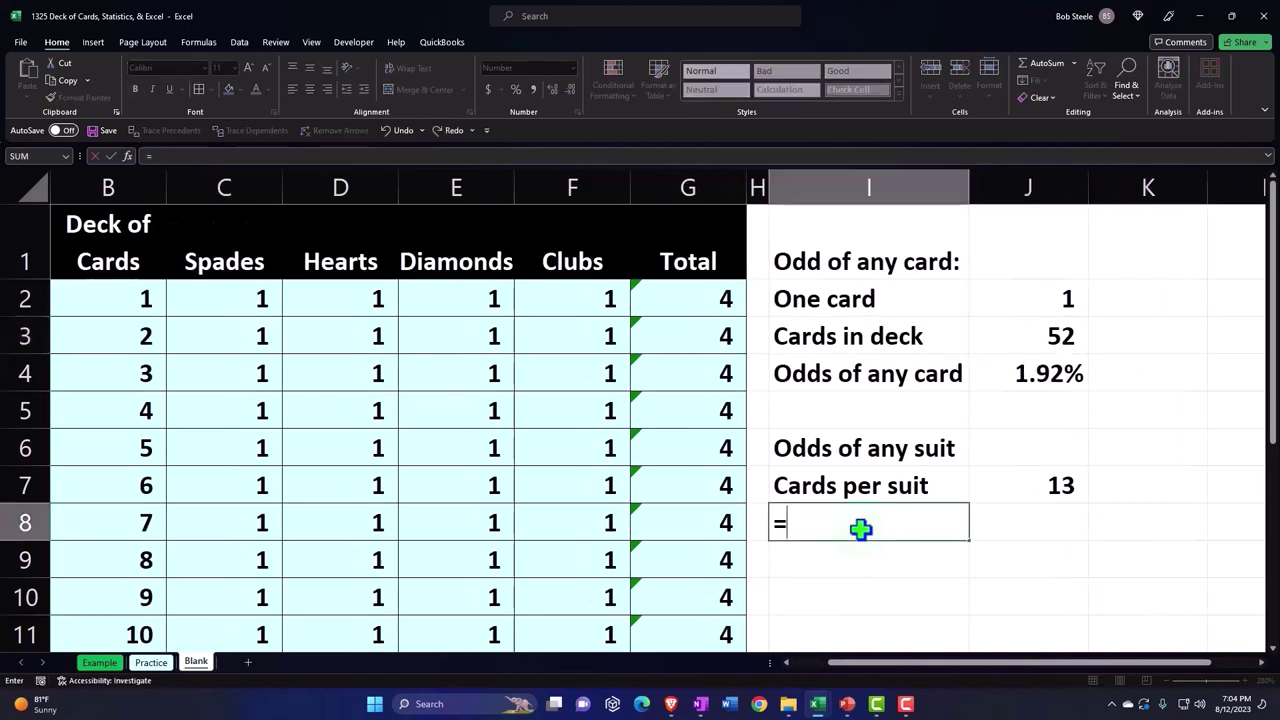
key("Up")
key("Up")
key("Up")
key("Up")
key("Up")
key("Tab")
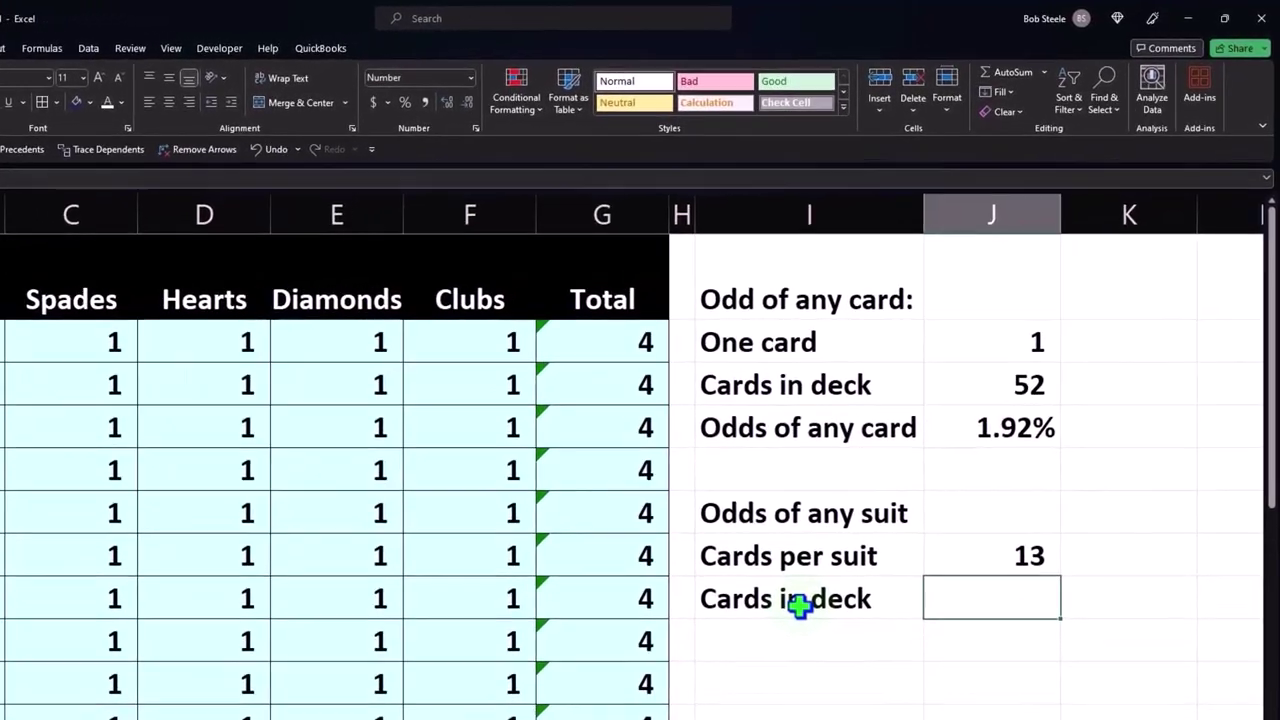
type("=")
key("Up")
key("Up")
key("Up")
key("Up")
key("Up")
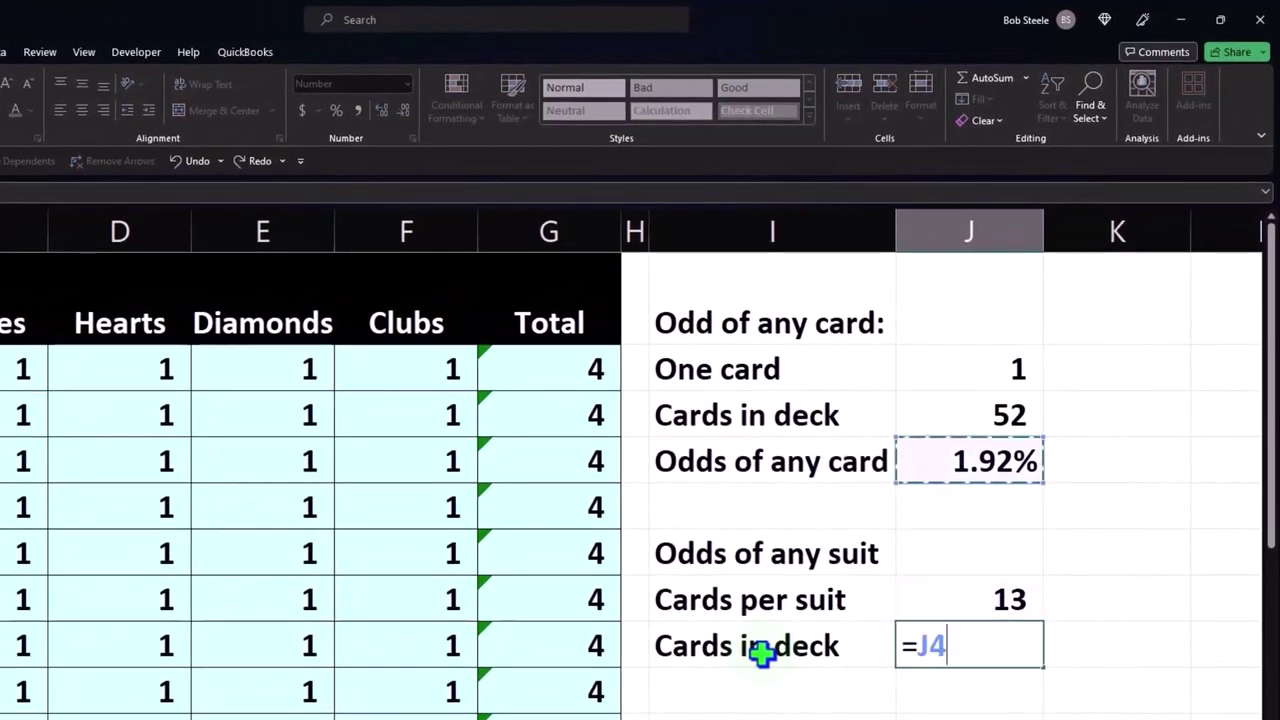
key("Return")
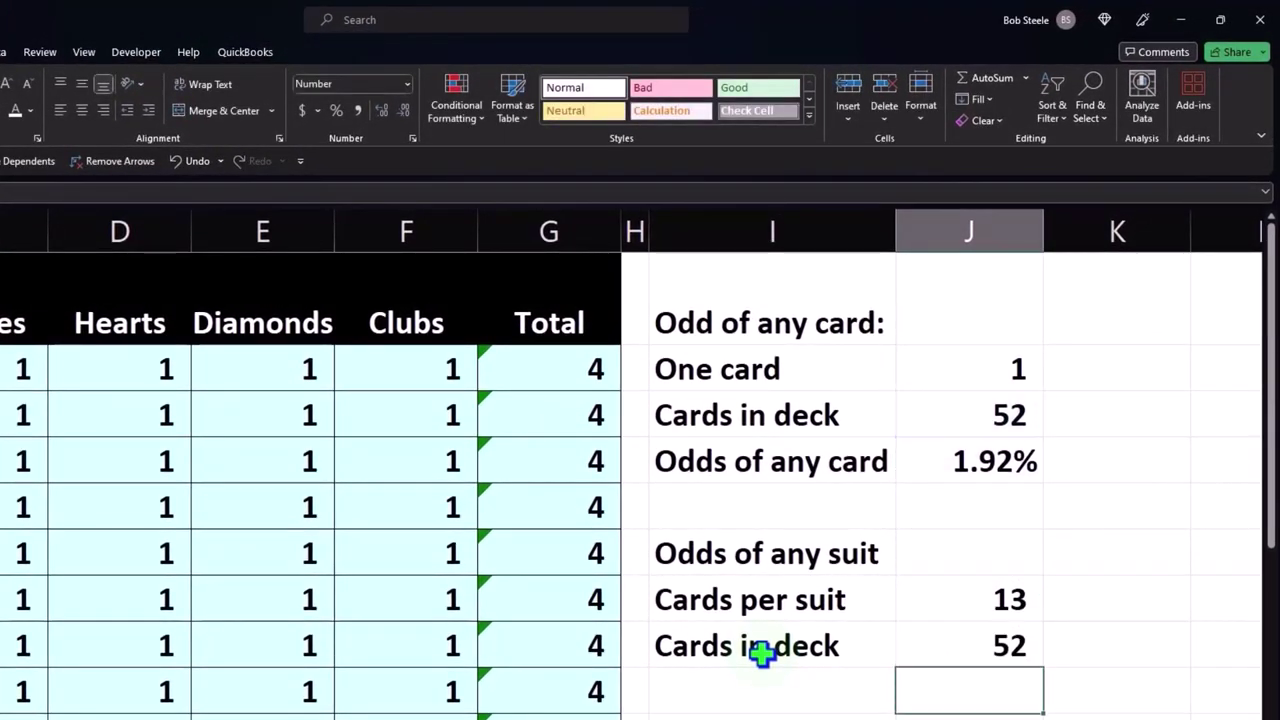